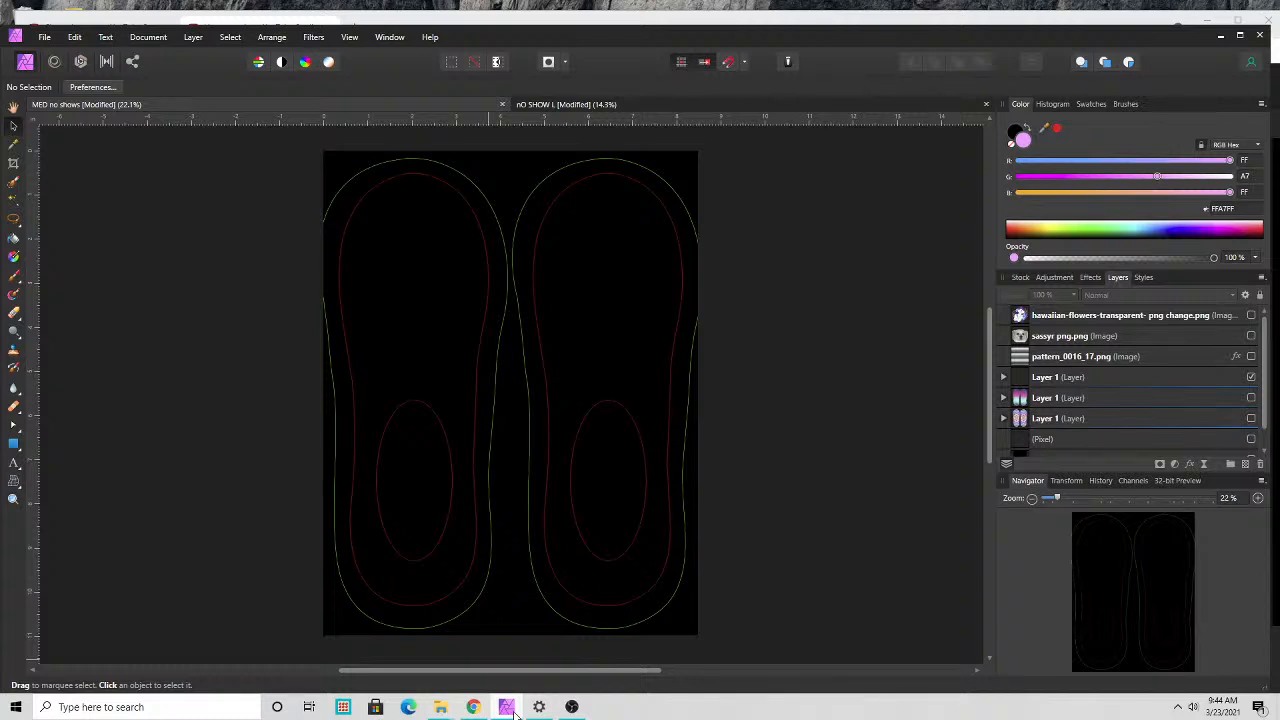
- Hide the black background rectangle to view the bare sole template, and check the NO SHOW L document for comparison
scroll(1195, 407, down, 1)
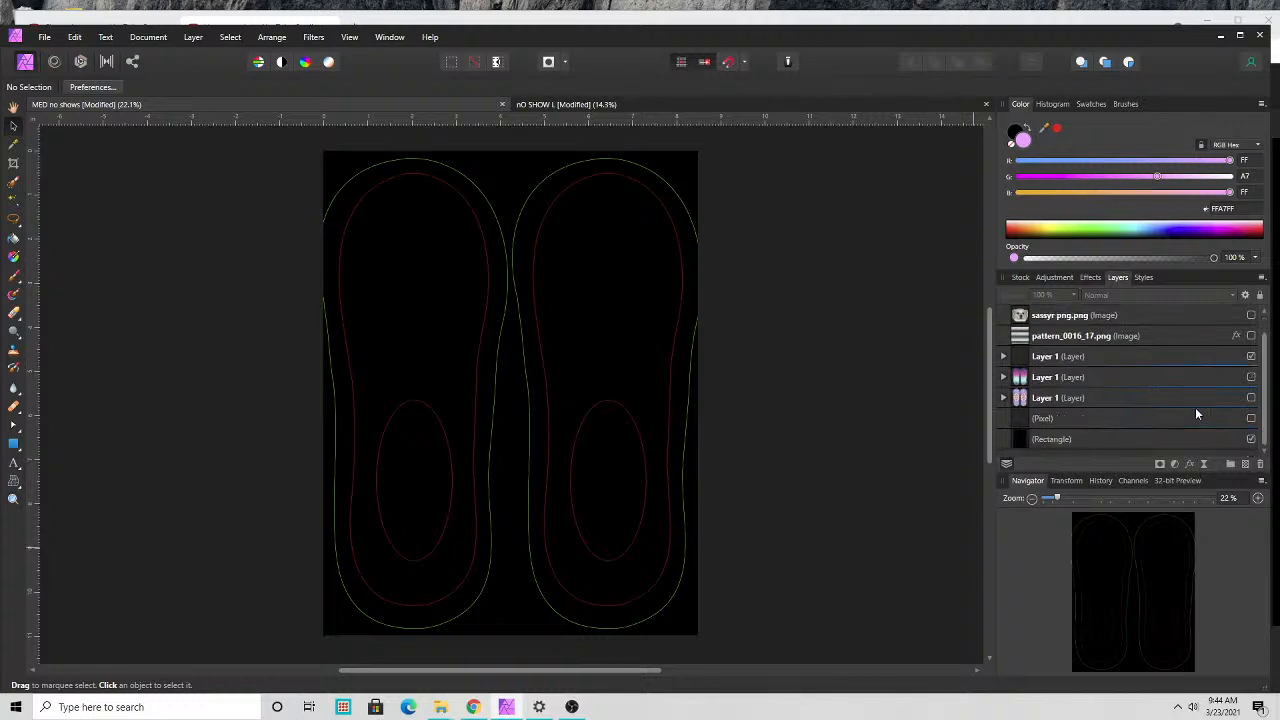
click(1251, 439)
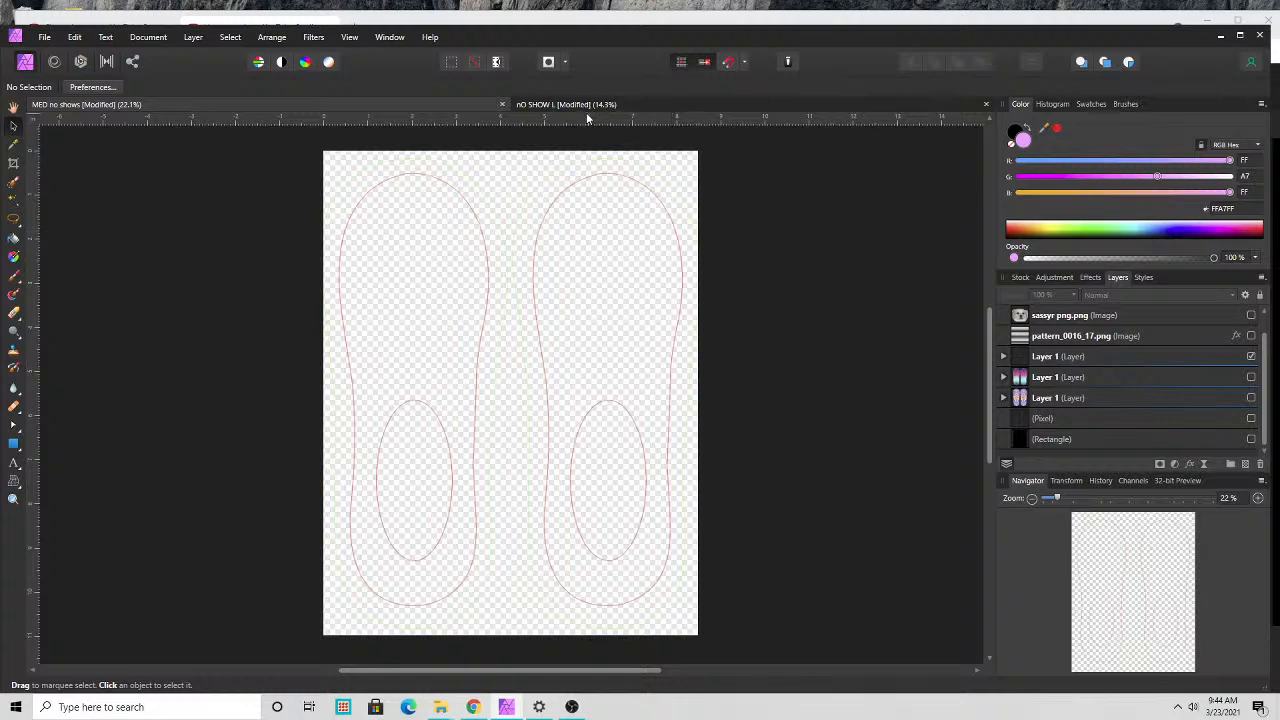
click(640, 104)
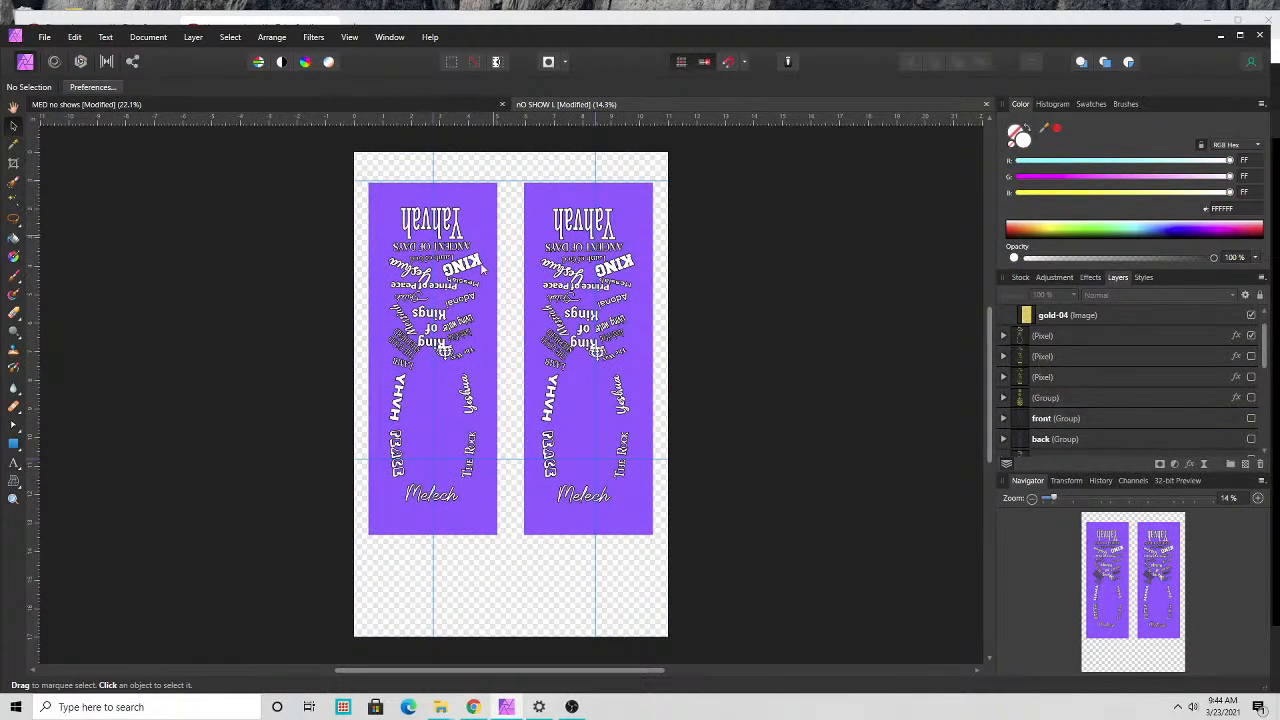
click(262, 105)
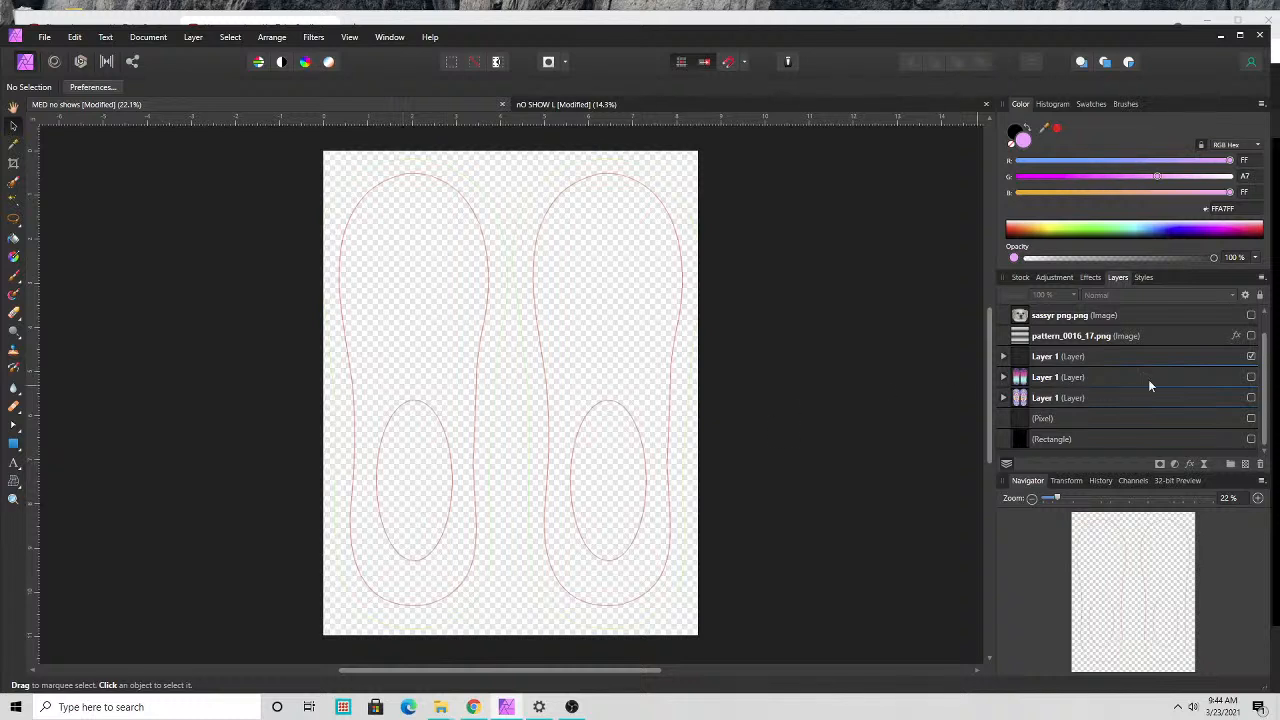
- Preview the purple-to-teal gradient layer on the soles, then swap it for the fractal pattern layer
click(1250, 378)
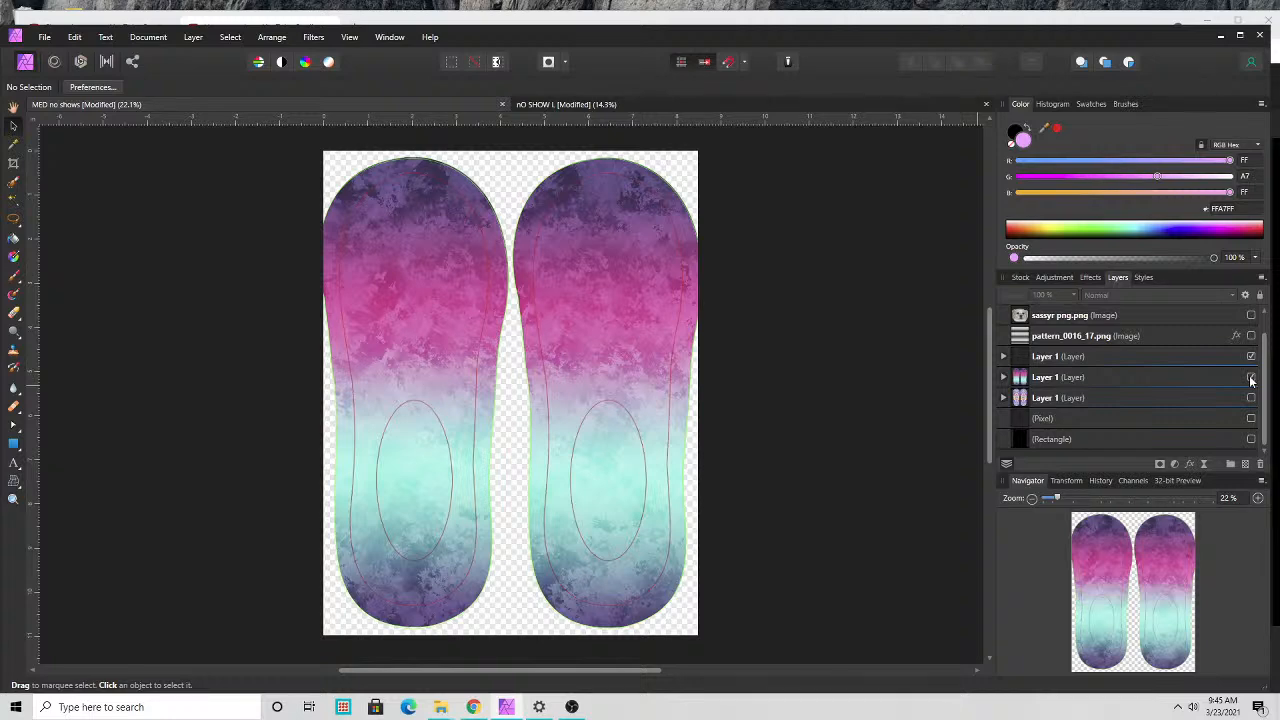
click(1251, 378)
click(1252, 398)
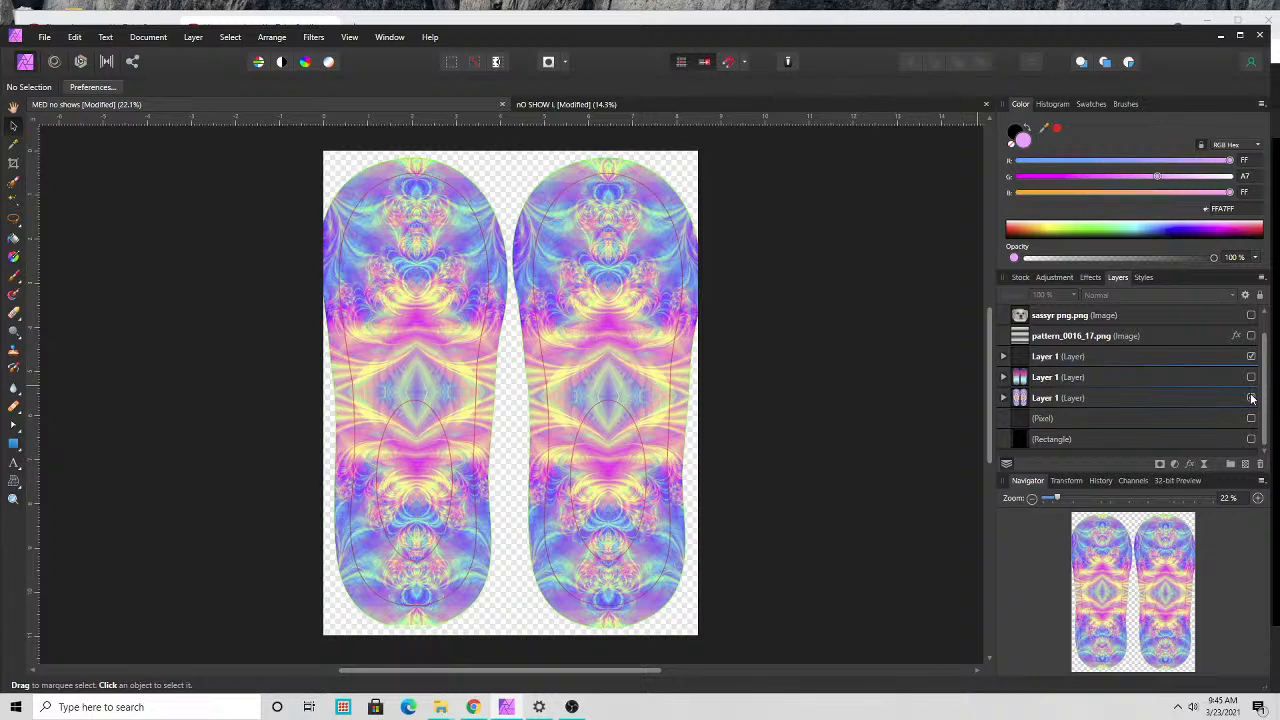
click(1251, 398)
- Show the black background rectangle behind the fractal pattern and inspect the toe areas of both soles up close
click(1257, 499)
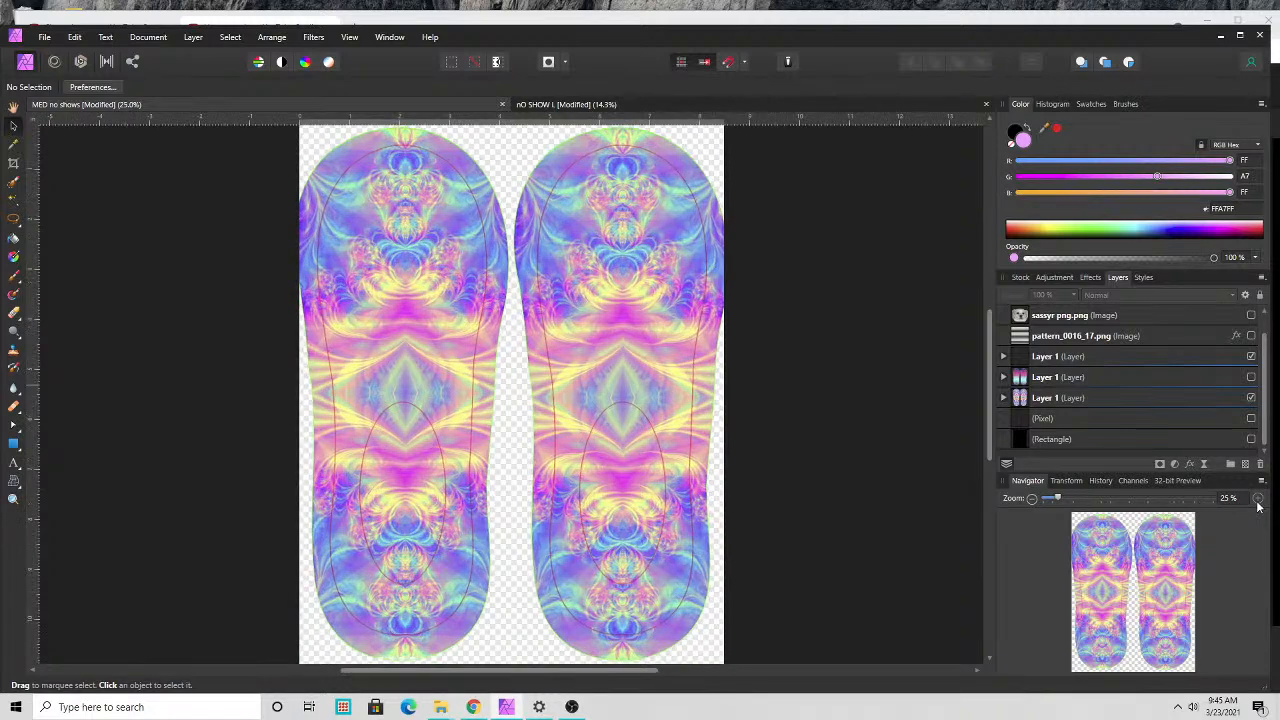
click(1258, 502)
click(1036, 500)
click(1251, 439)
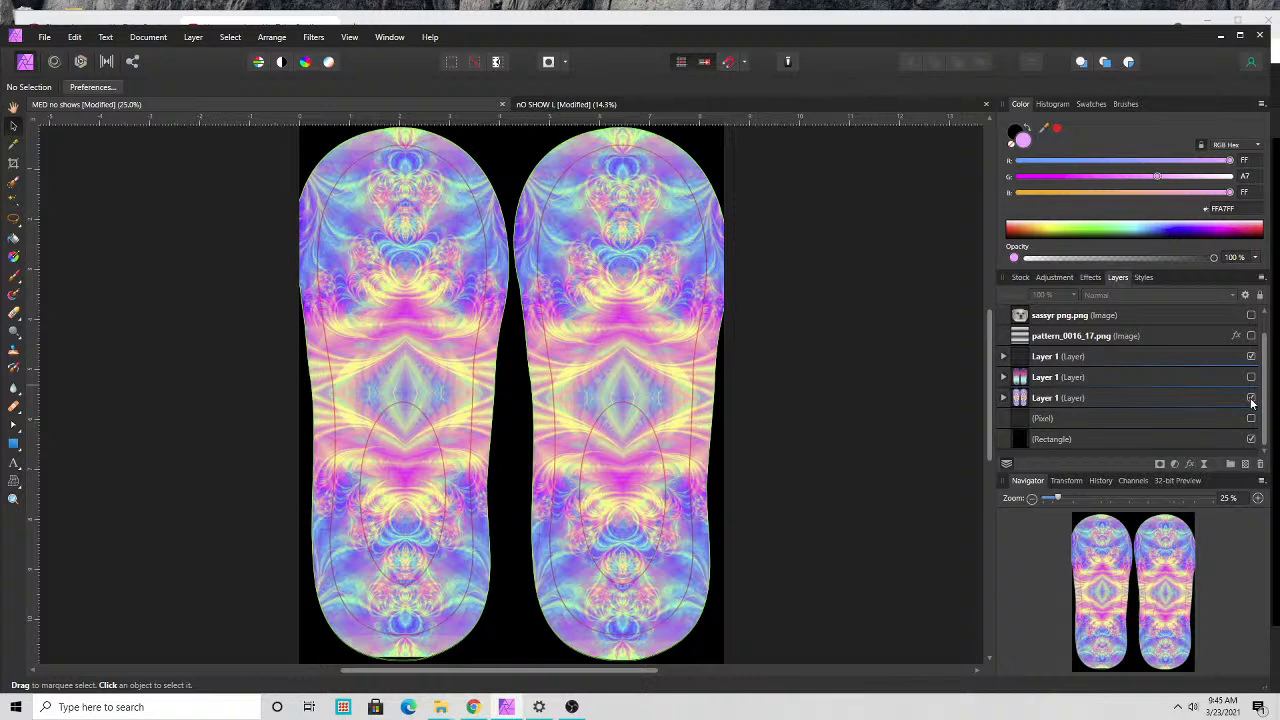
click(1251, 398)
click(1257, 498)
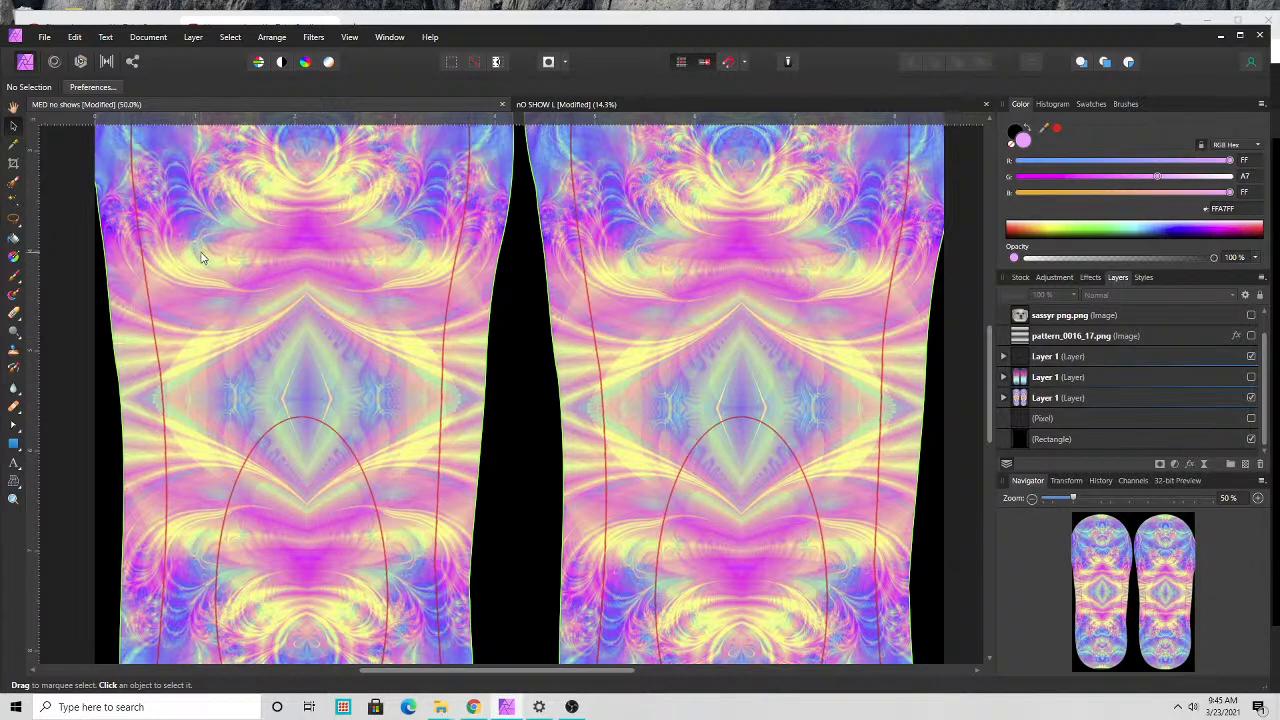
scroll(200, 258, up, 2)
scroll(200, 251, up, 8)
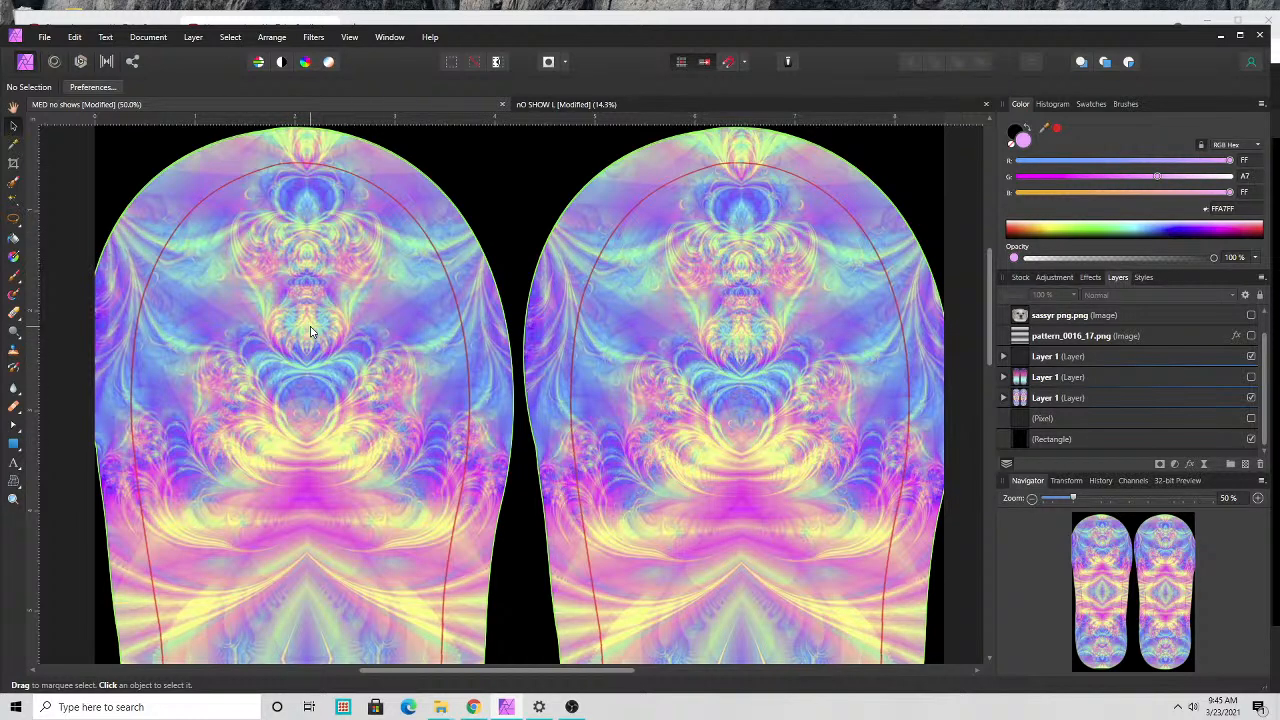
- Hide the fractal pattern layer, then show and select the sassyr png.png dog image
click(1251, 398)
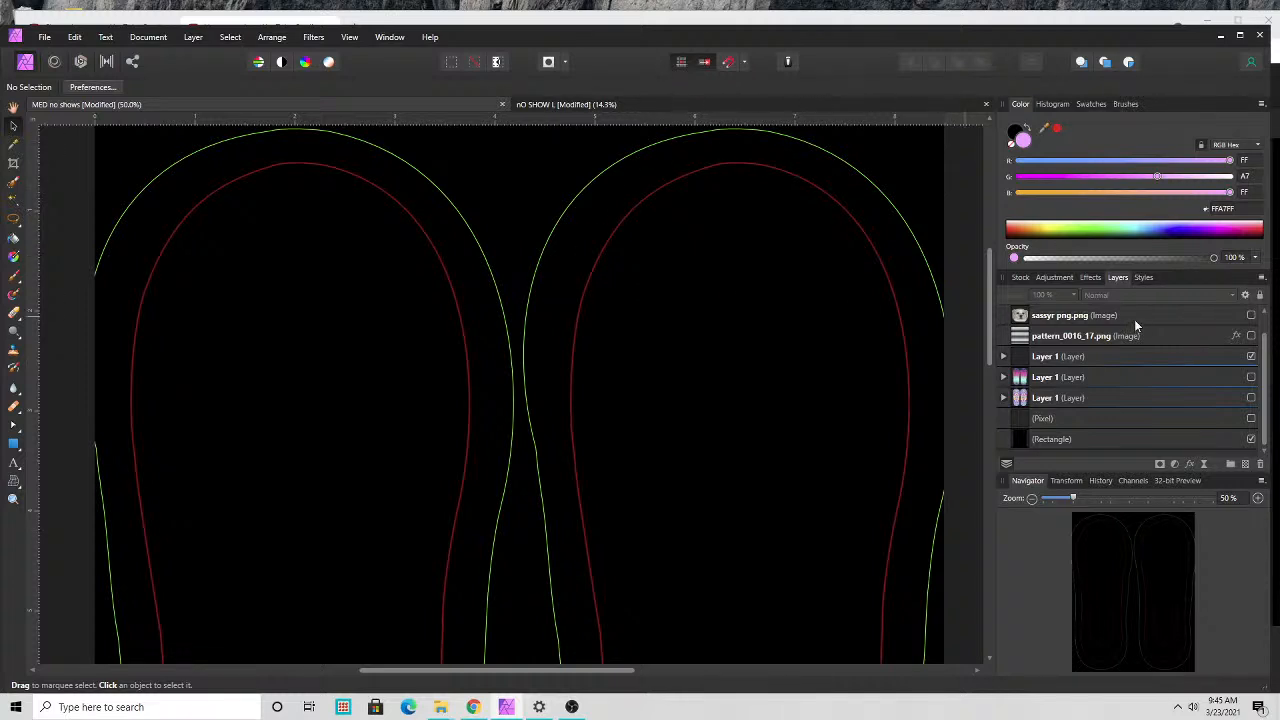
click(1251, 315)
click(869, 350)
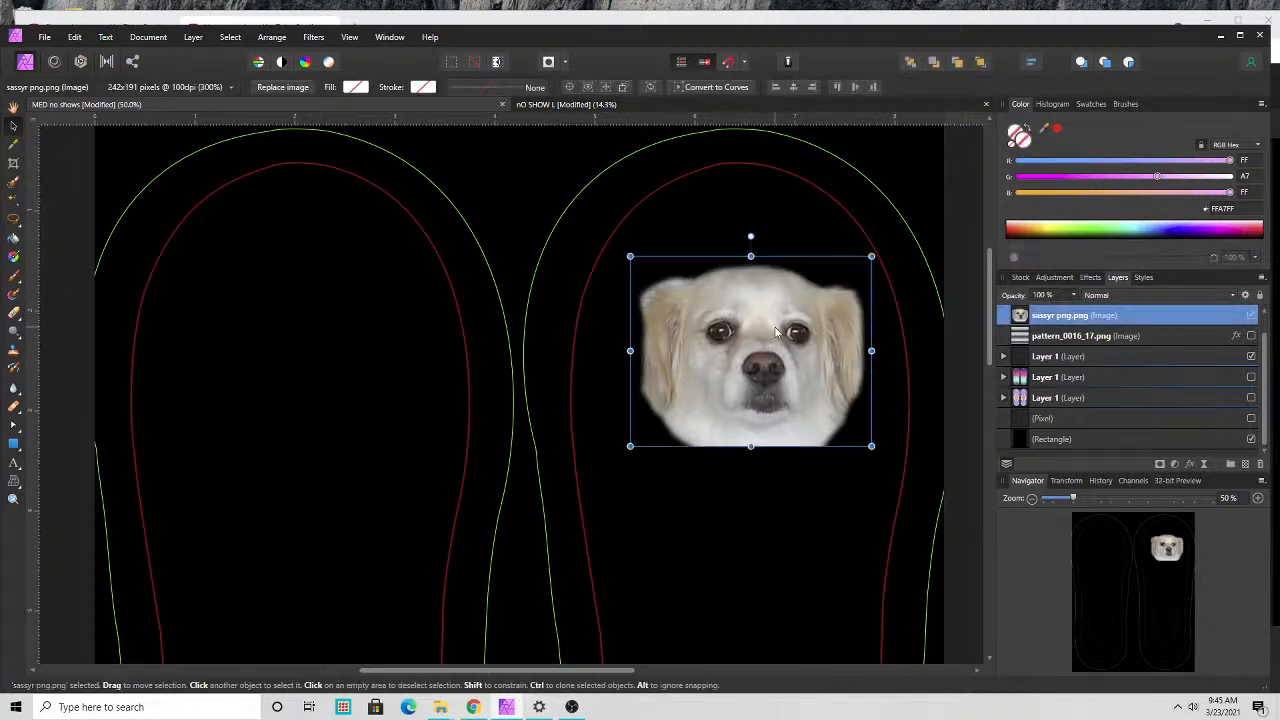
- Rotate the dog image upside down and fit it within the toe area of the right sole
drag(872, 257, 862, 398)
drag(686, 397, 700, 340)
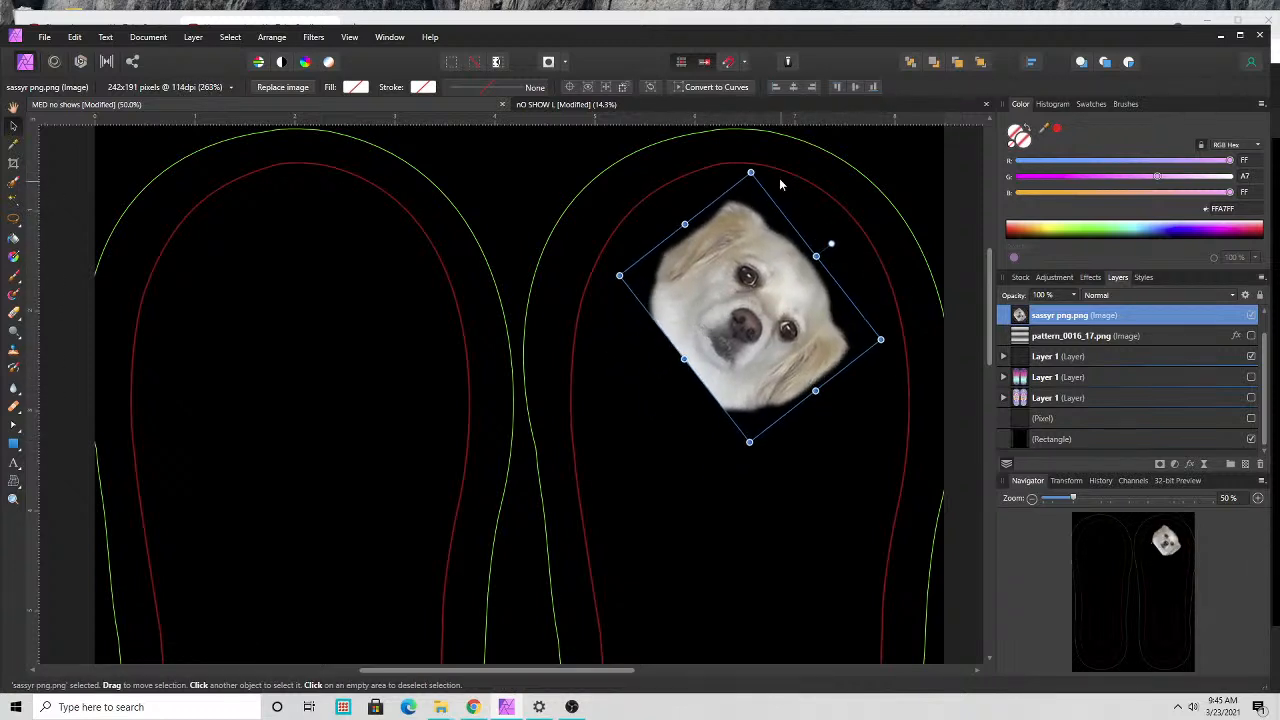
drag(757, 170, 828, 377)
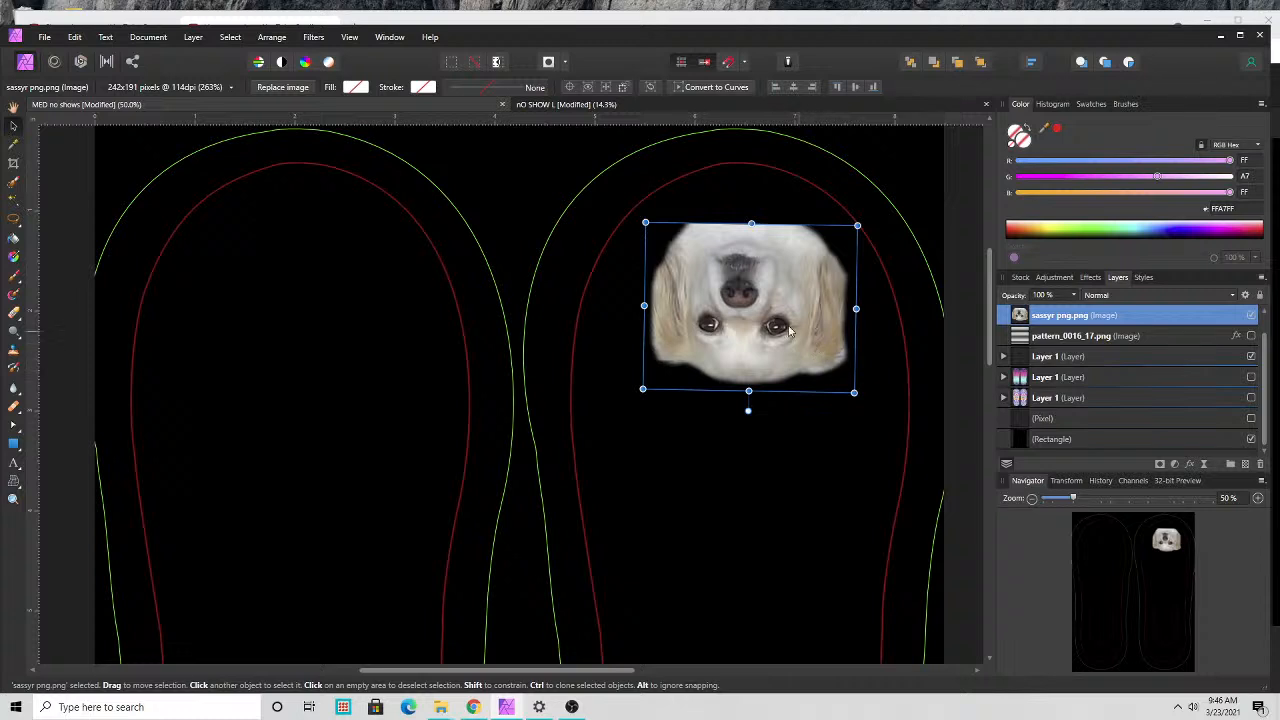
drag(790, 330, 779, 300)
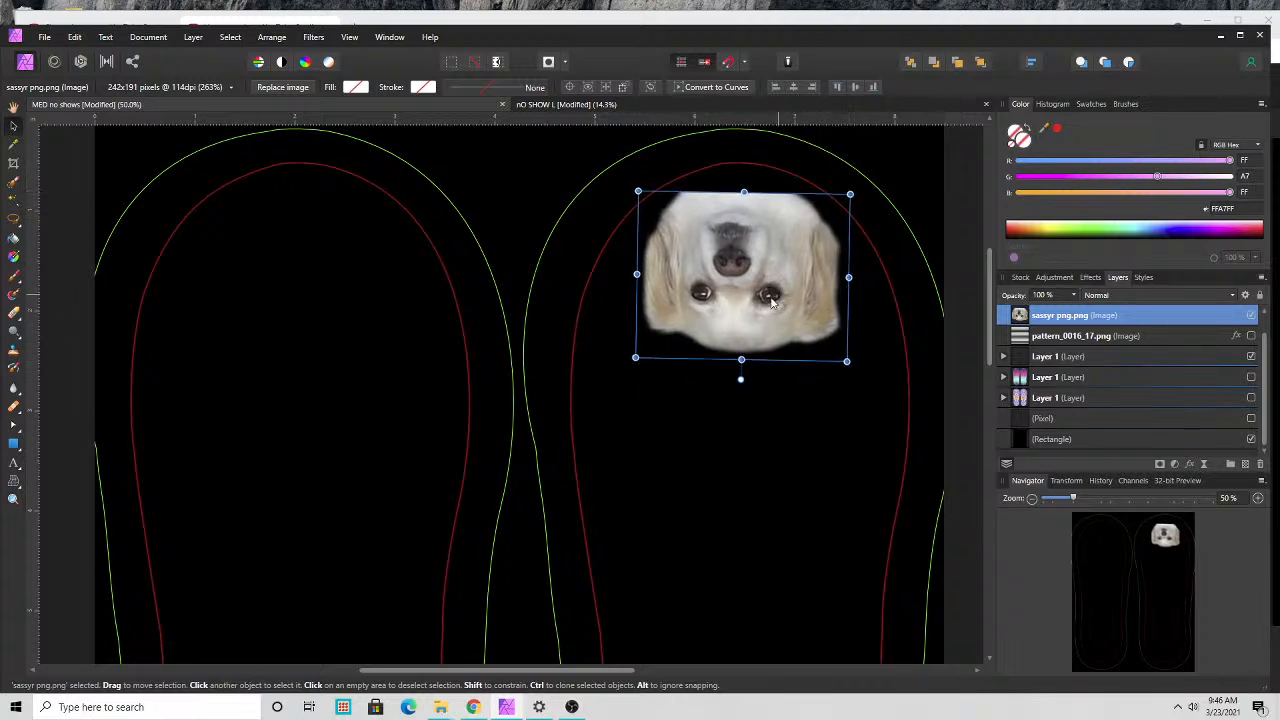
drag(632, 363, 606, 403)
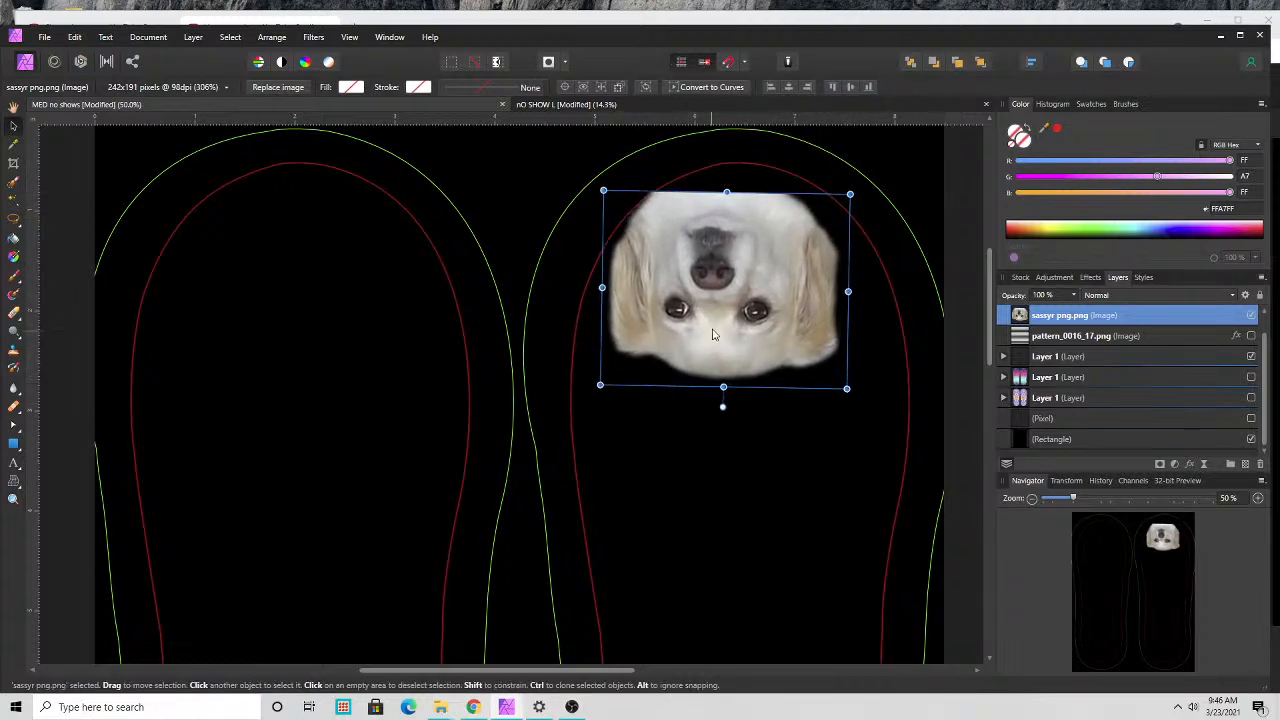
drag(716, 332, 734, 335)
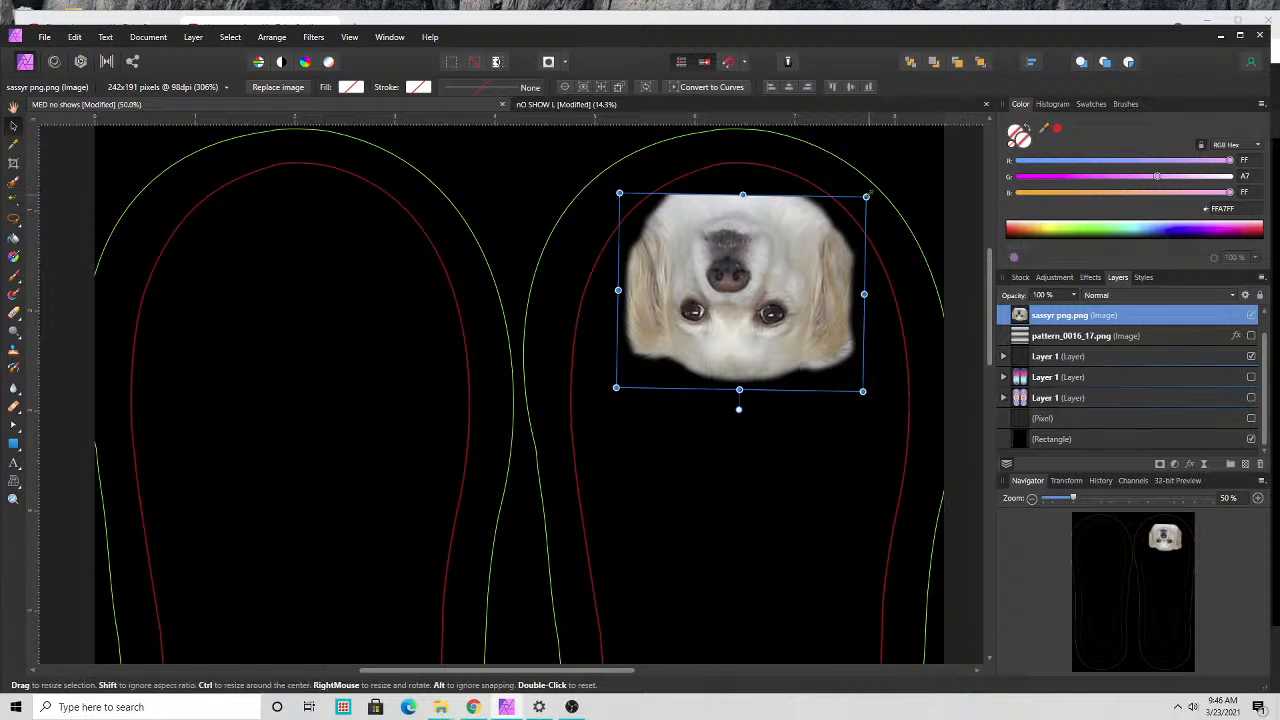
- Rotate the dog image back upright within the right sole's toe area
drag(865, 184, 883, 168)
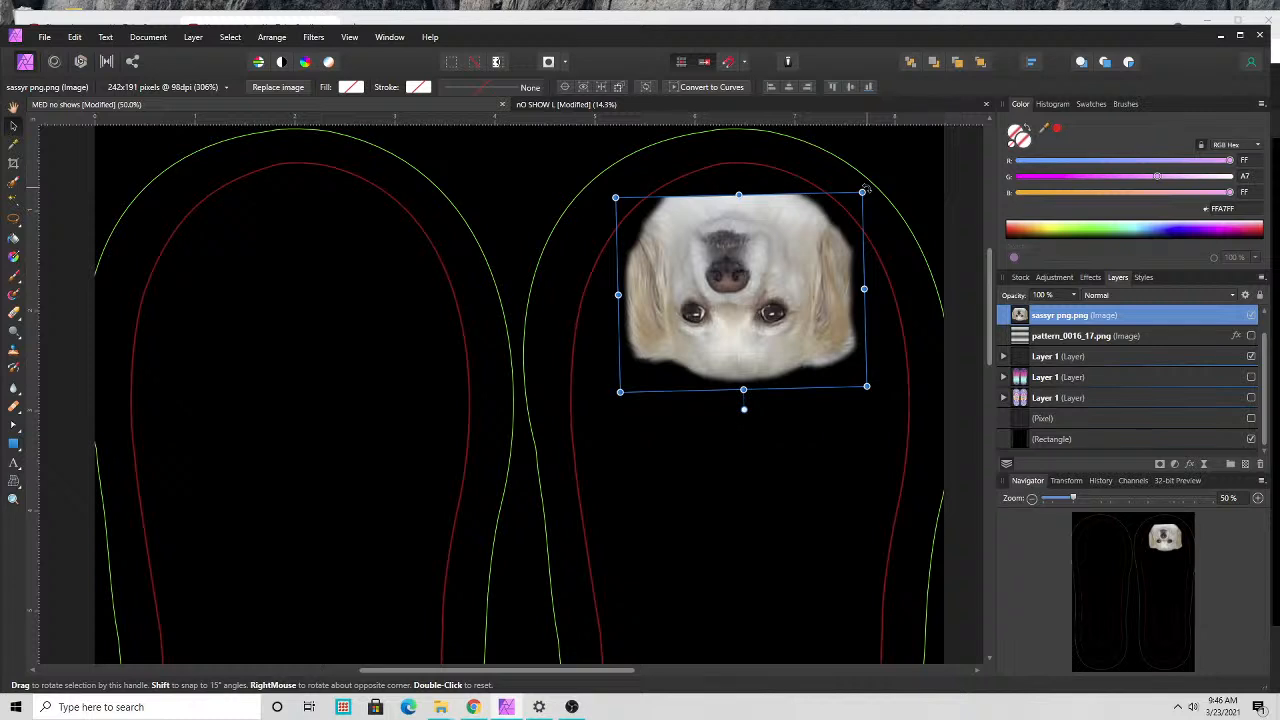
drag(868, 187, 659, 370)
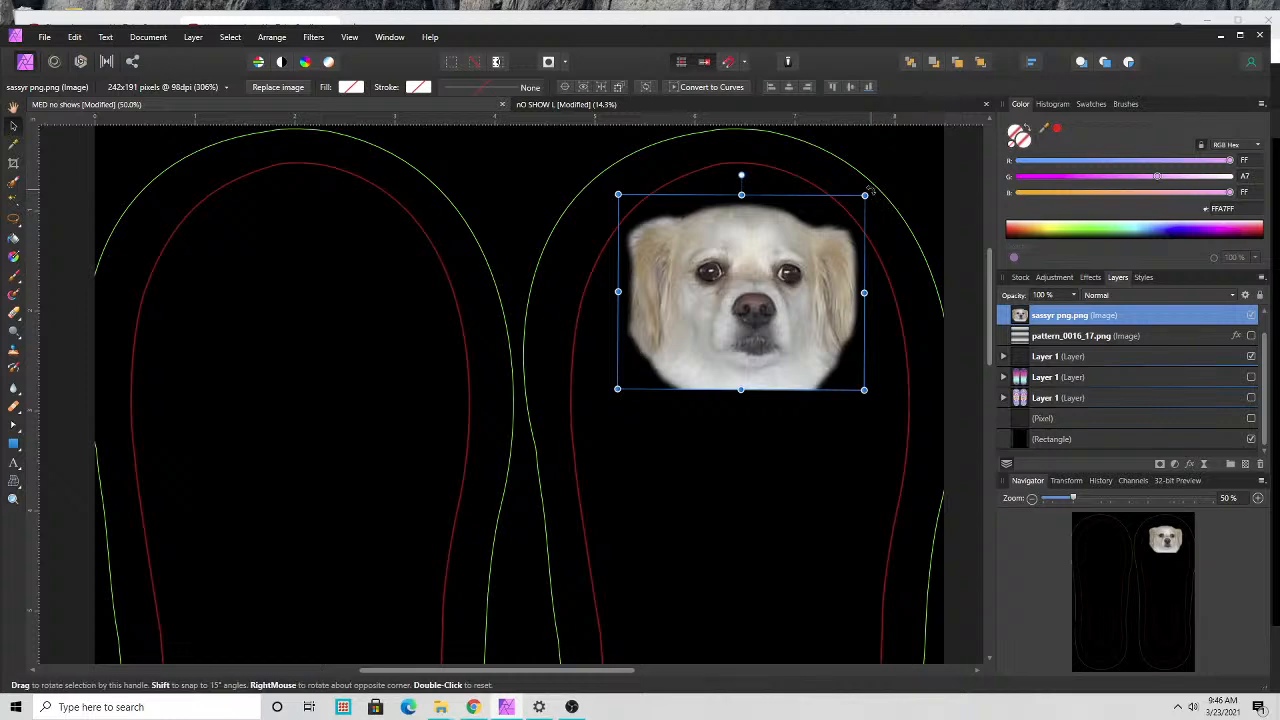
mouse_move(884, 203)
mouse_down()
mouse_move(905, 272)
mouse_move(590, 337)
mouse_move(643, 357)
mouse_move(886, 249)
mouse_move(855, 163)
mouse_move(873, 197)
mouse_up()
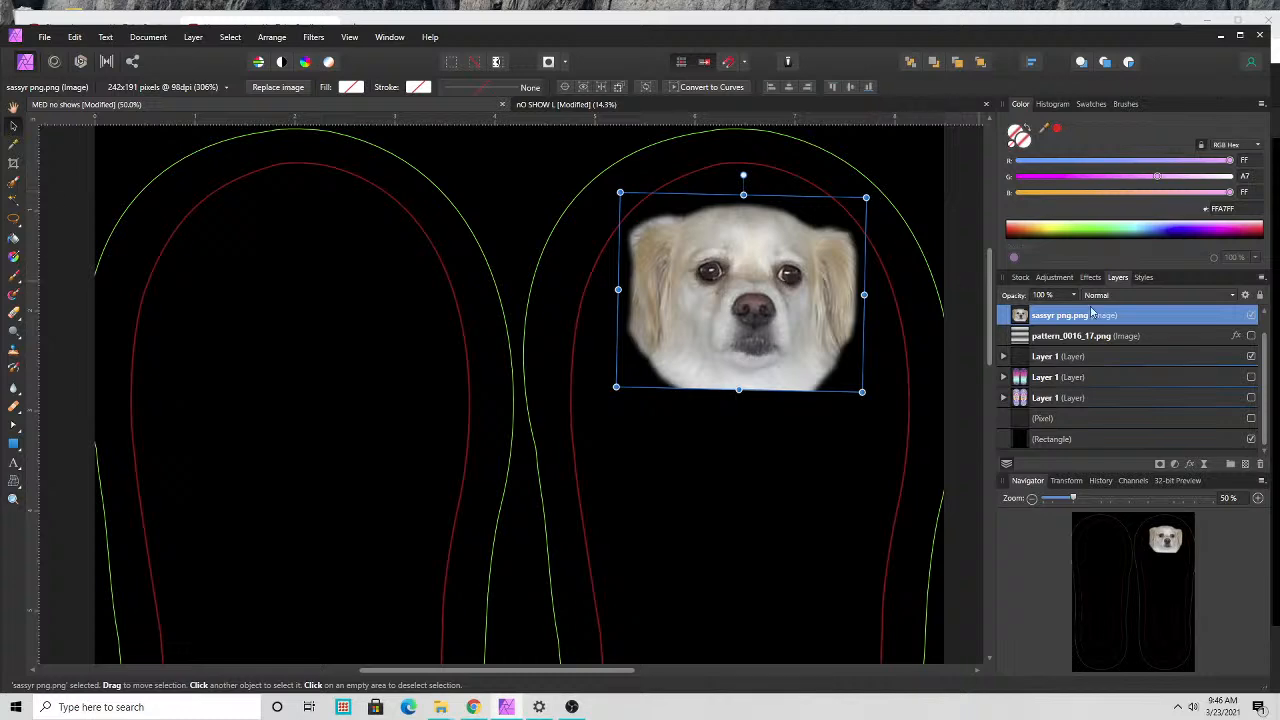
- Replace the dog image in view with pattern_0016_17.png, scale the stripes to about 58%, and center them over the upper soles
click(1251, 316)
click(1251, 336)
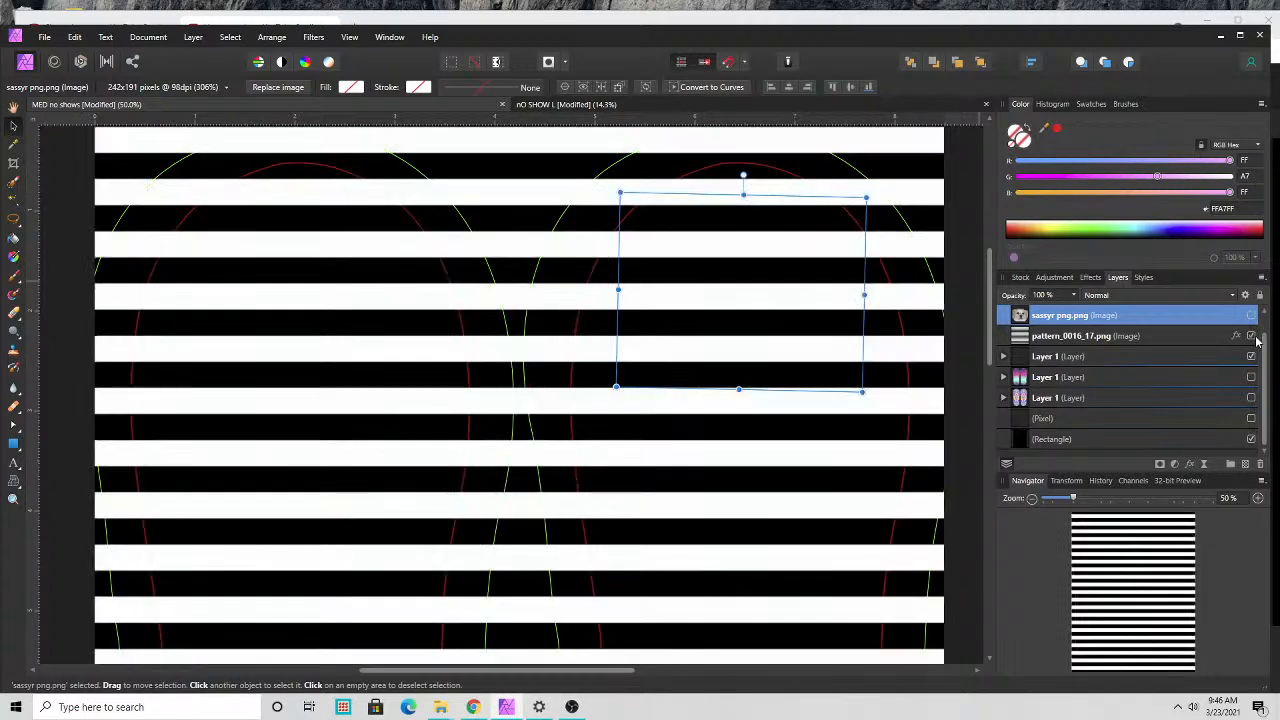
click(218, 156)
scroll(245, 185, up, 3)
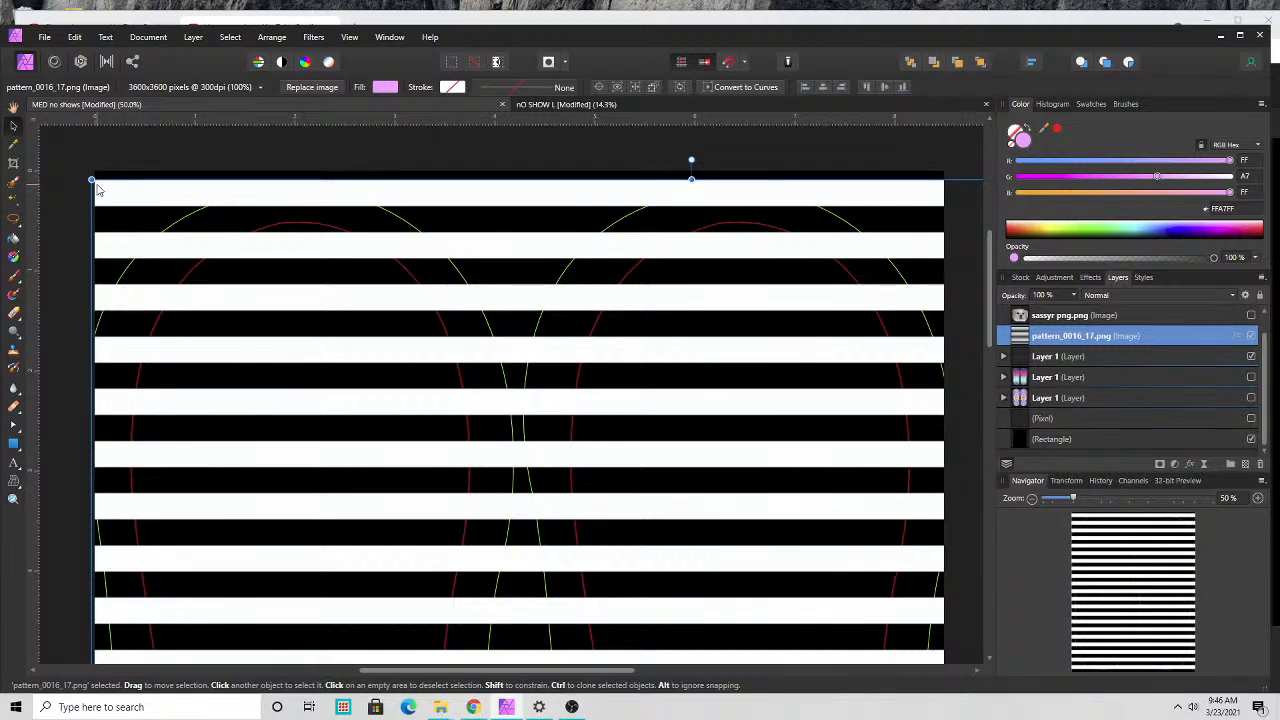
drag(96, 176, 243, 290)
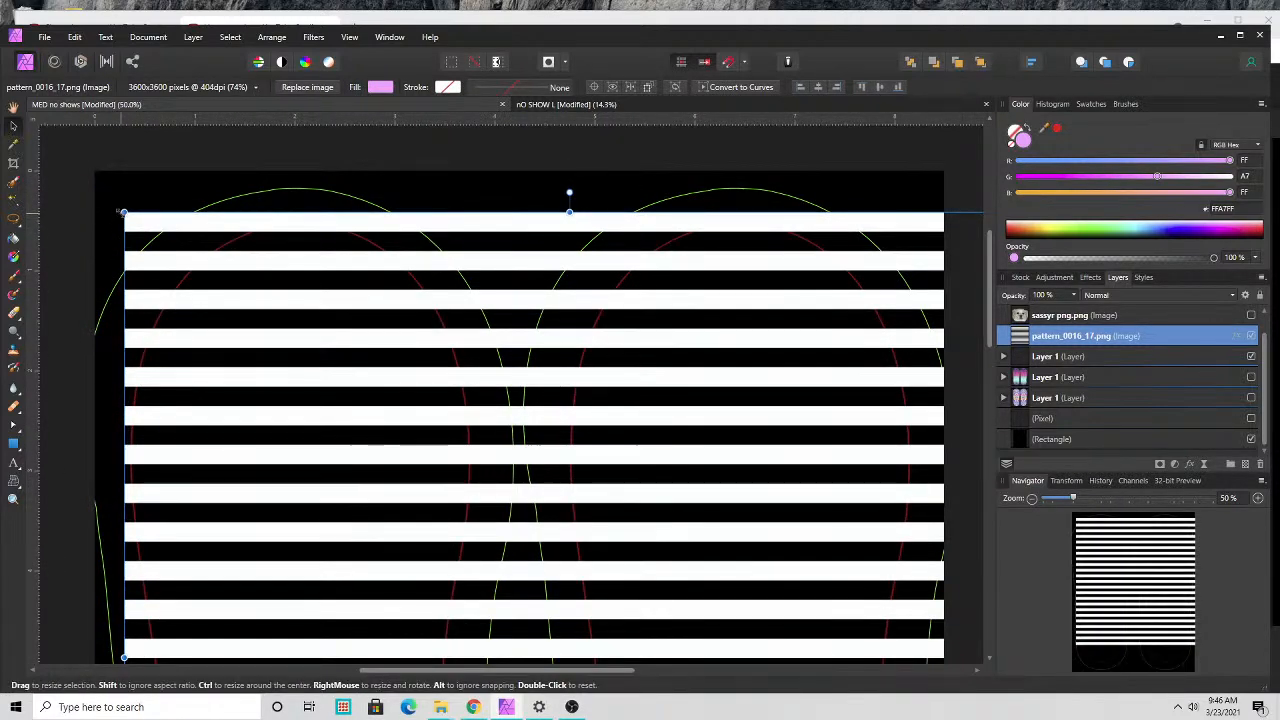
drag(124, 213, 398, 411)
drag(543, 509, 416, 278)
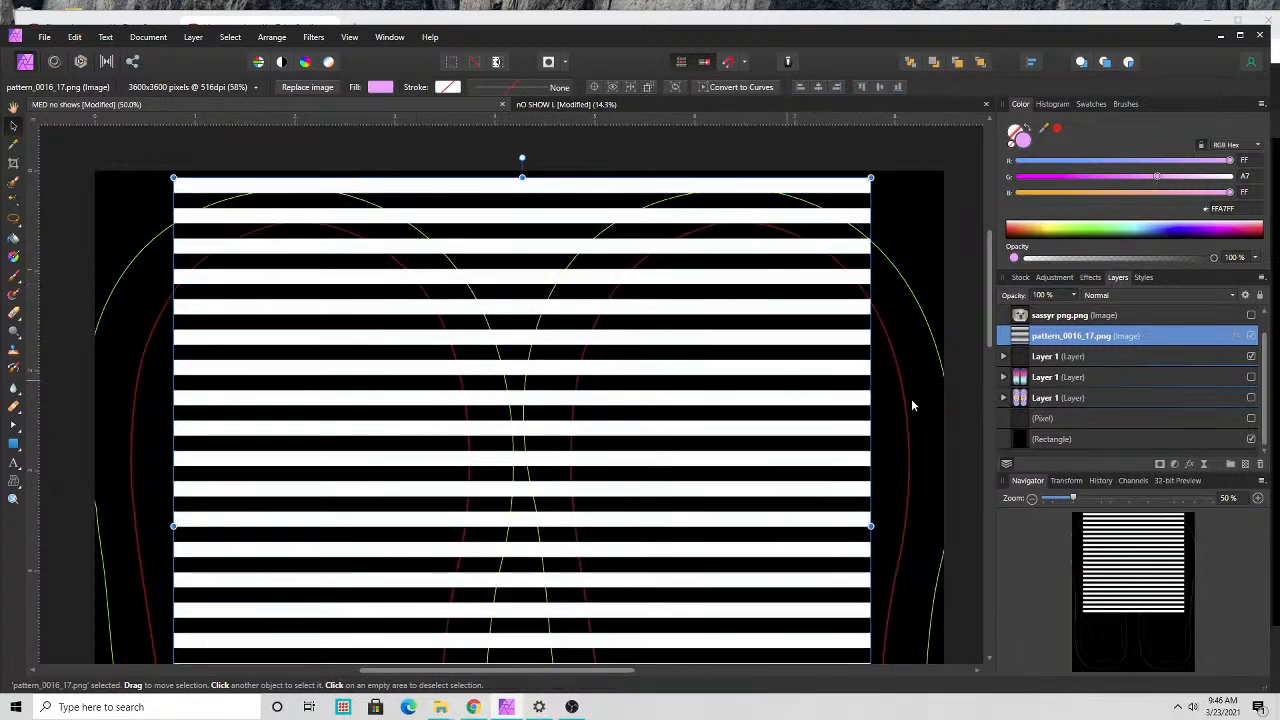
- Nest the stripe pattern inside the left sole's curve and stretch it to the sole's left edge
click(1003, 356)
drag(1020, 336, 1094, 424)
scroll(694, 421, down, 2)
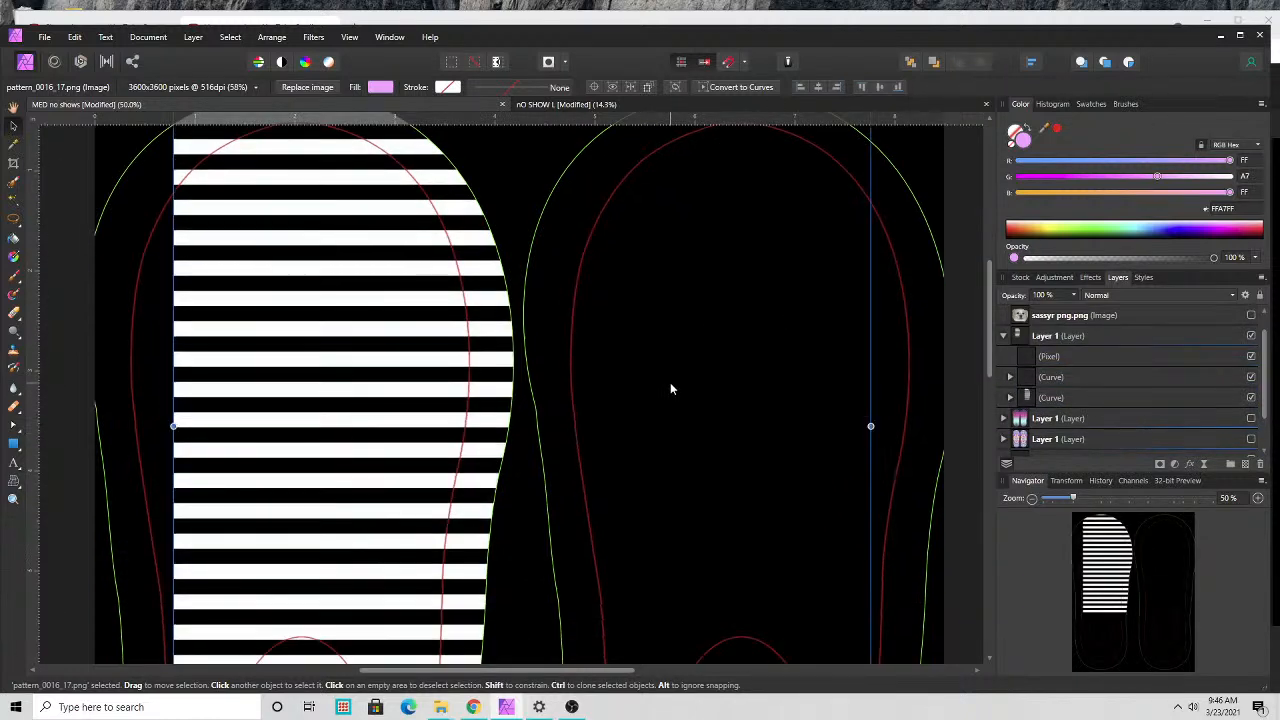
drag(177, 432, 93, 427)
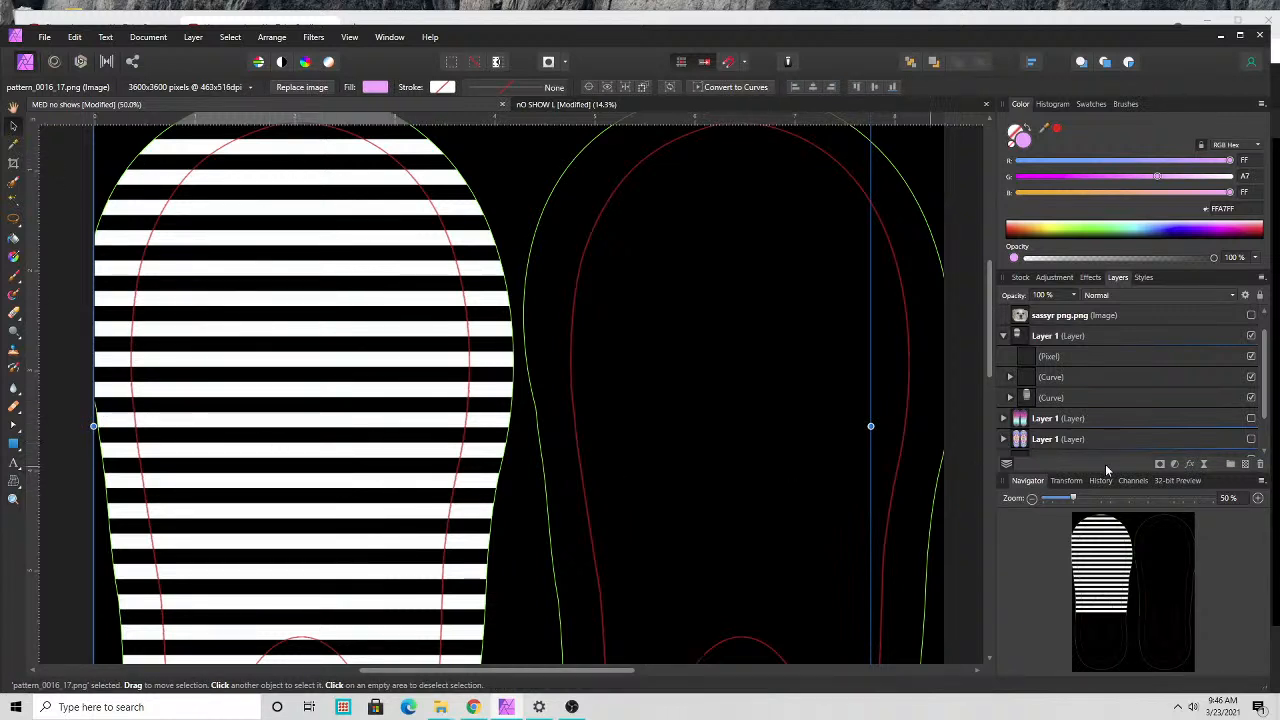
- Show the hawaiian flowers image and move it onto the toe area of the striped left sole
key(ctrl+v)
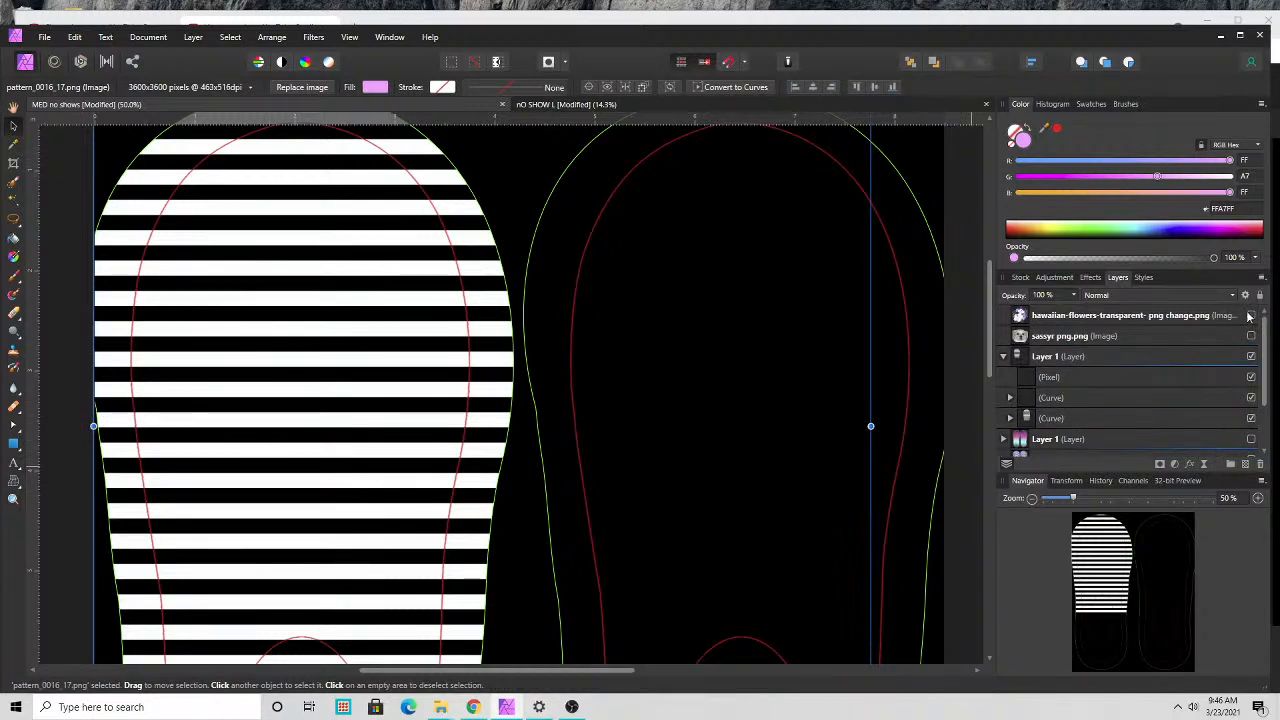
click(731, 272)
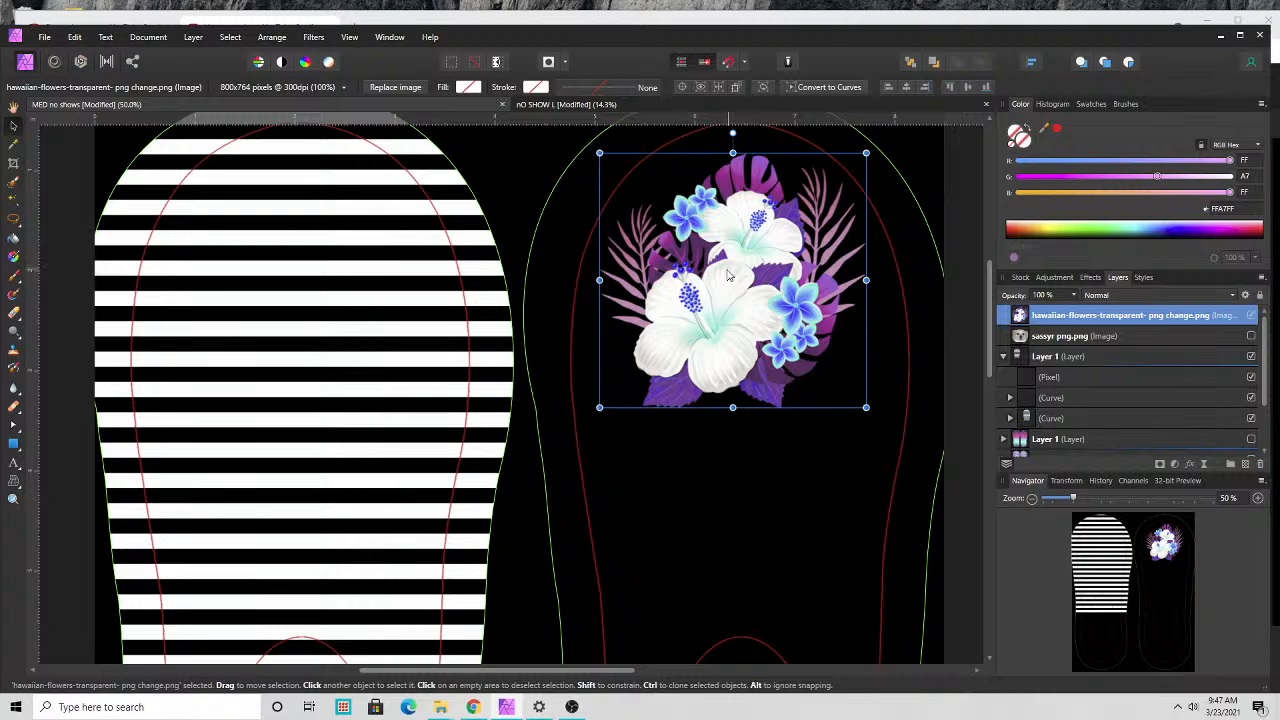
drag(735, 274, 280, 275)
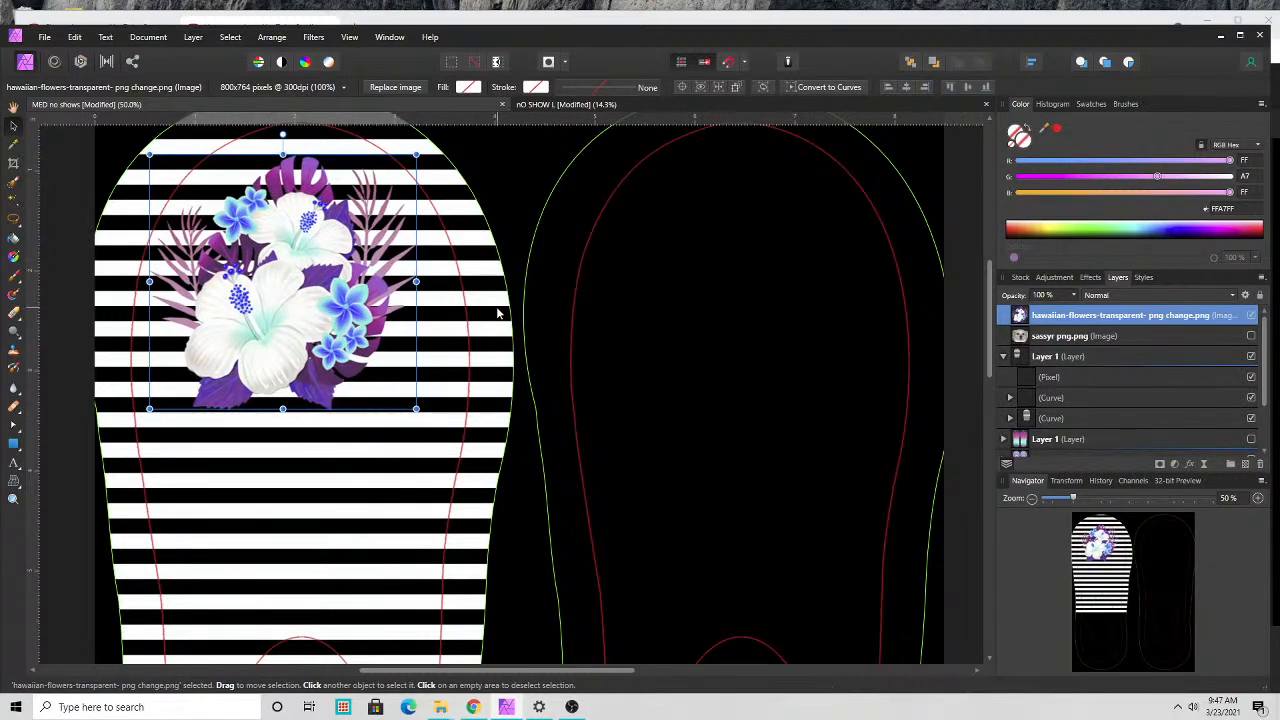
- Apply a purple Color Overlay with hex value 9000BF to the left sole's curve
click(502, 311)
click(1090, 278)
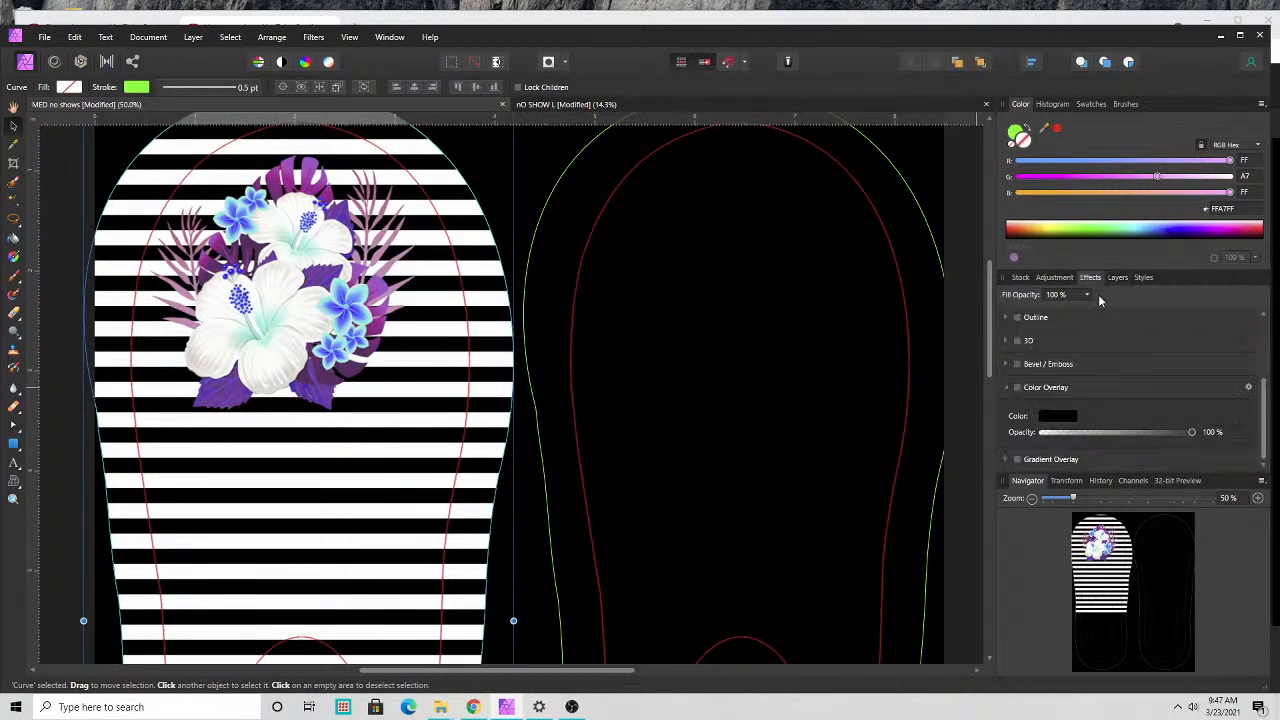
click(1063, 418)
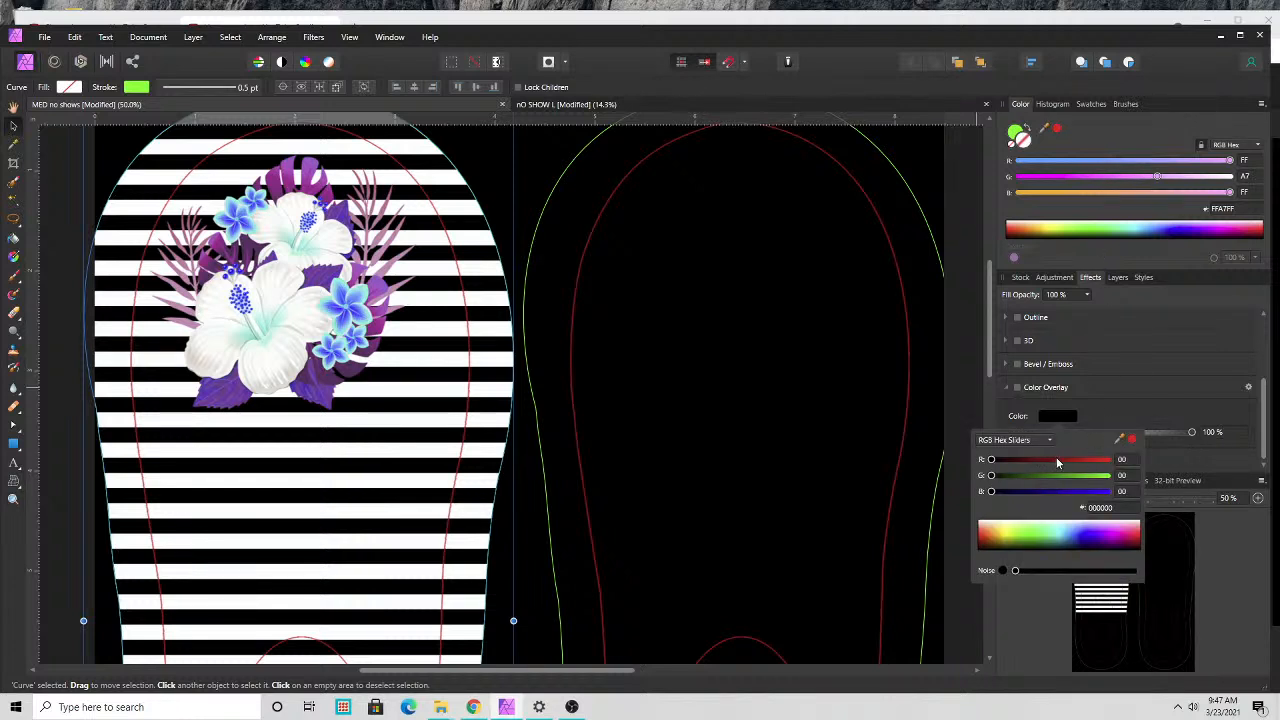
click(1056, 459)
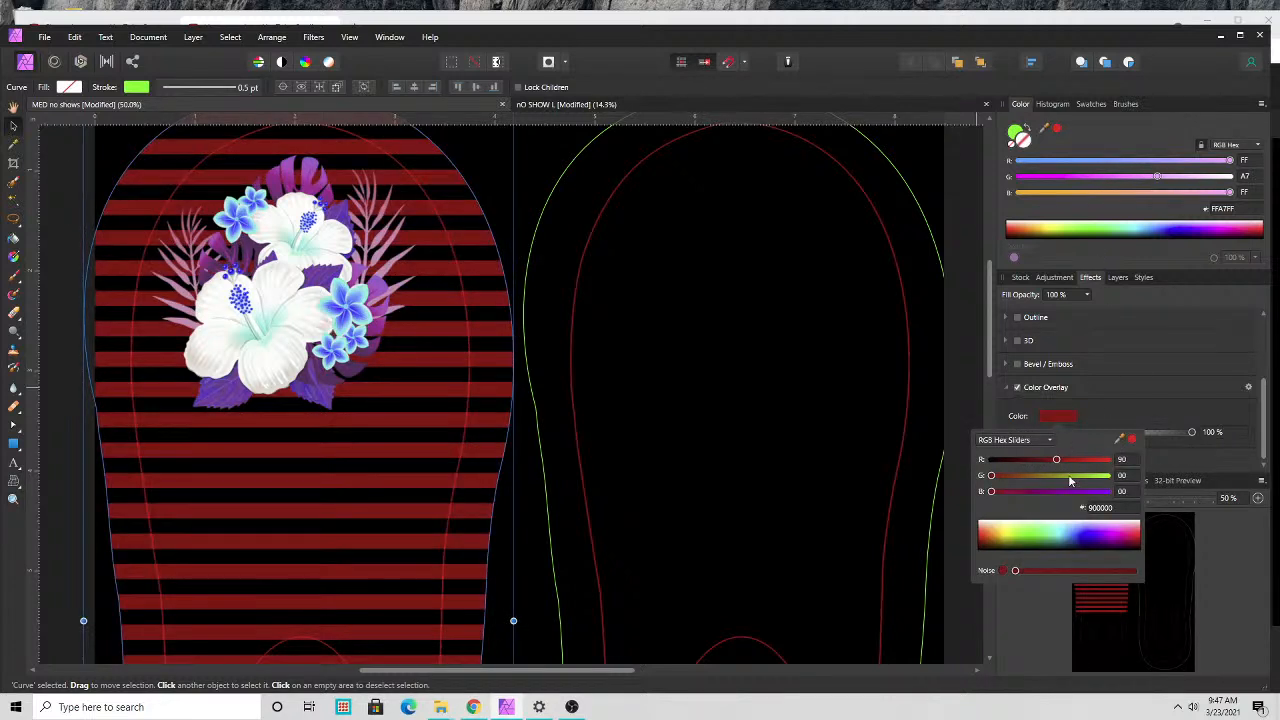
click(1077, 491)
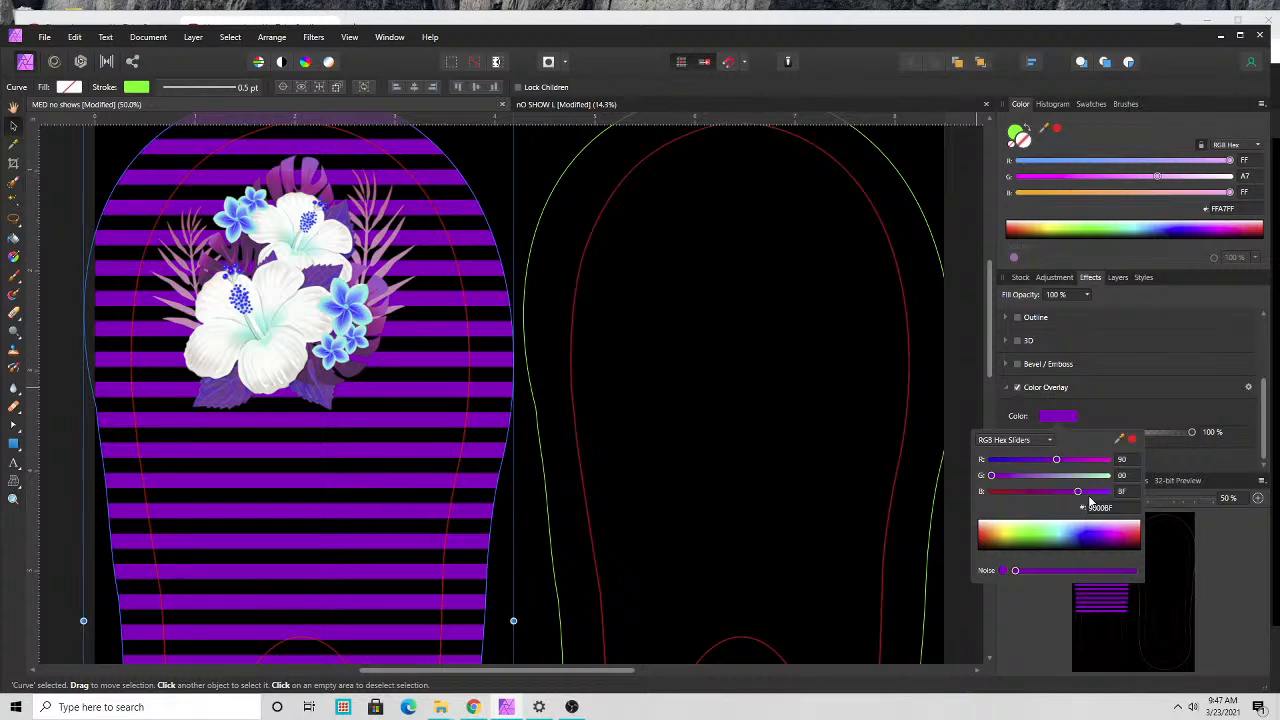
click(1115, 393)
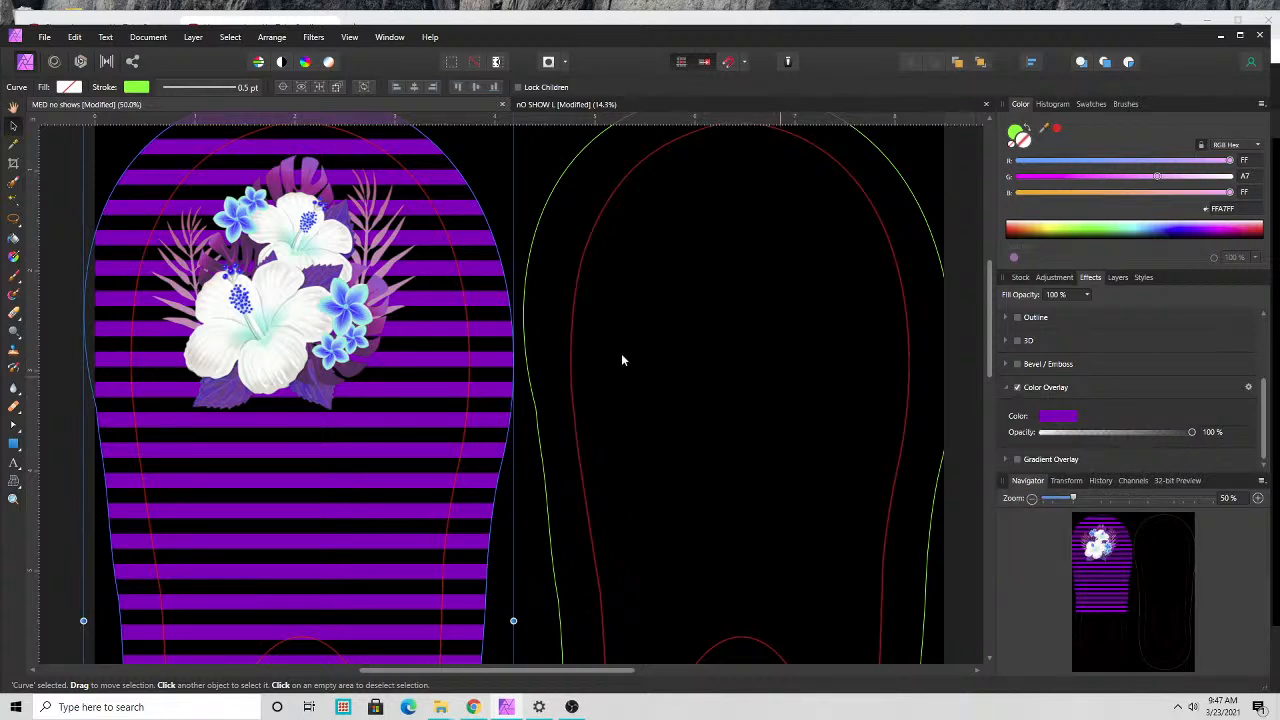
- Nudge the hawaiian flowers image slightly up and across to center it on the left sole's toe area
scroll(622, 360, up, 1)
click(327, 356)
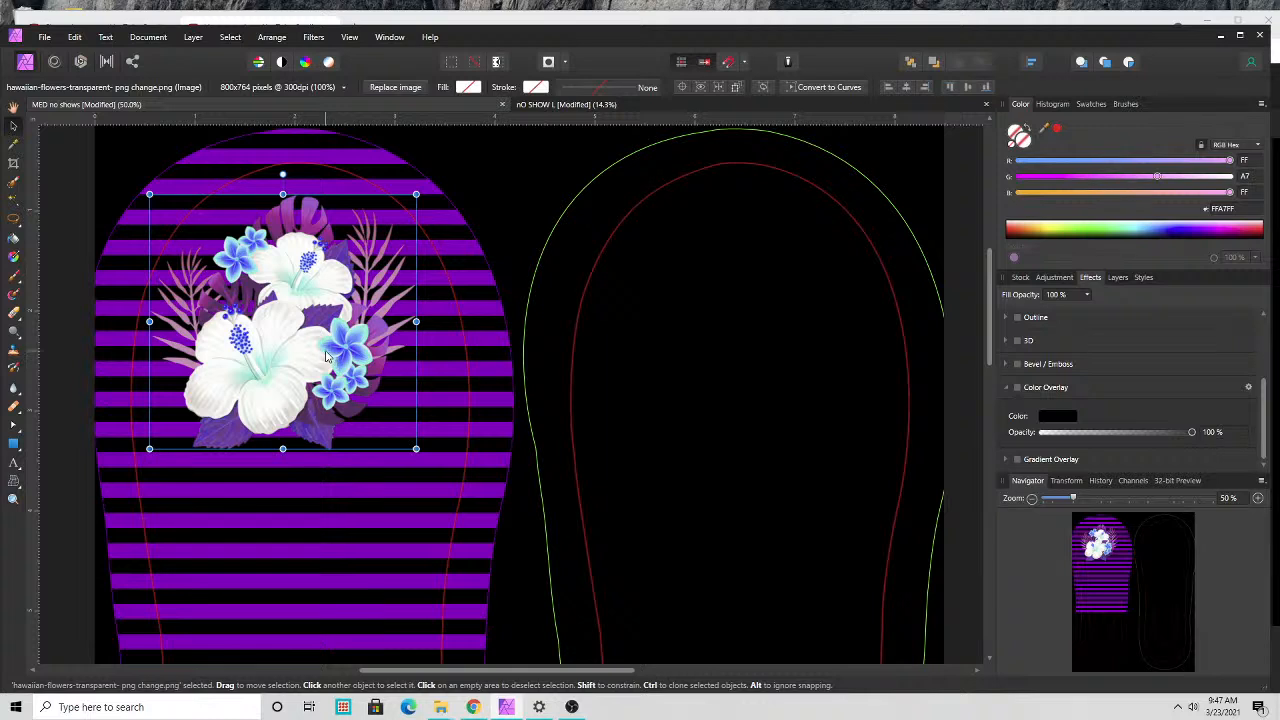
drag(325, 356, 326, 345)
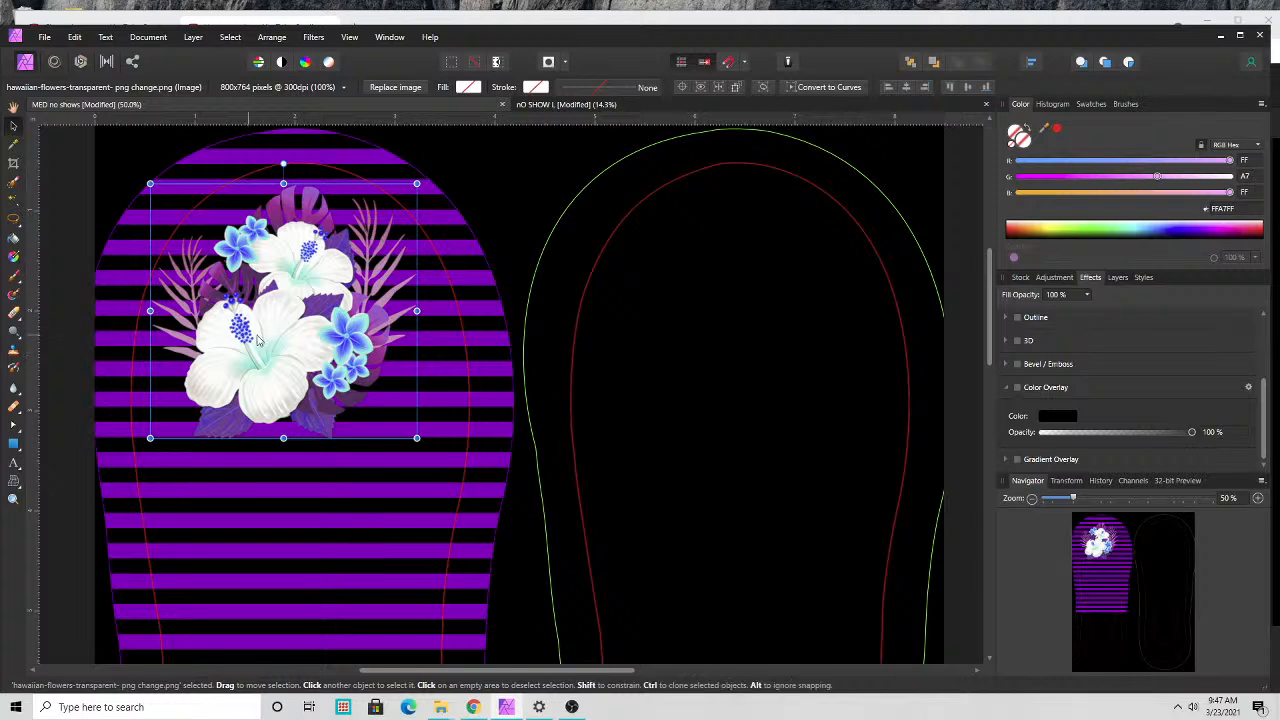
drag(263, 341, 273, 341)
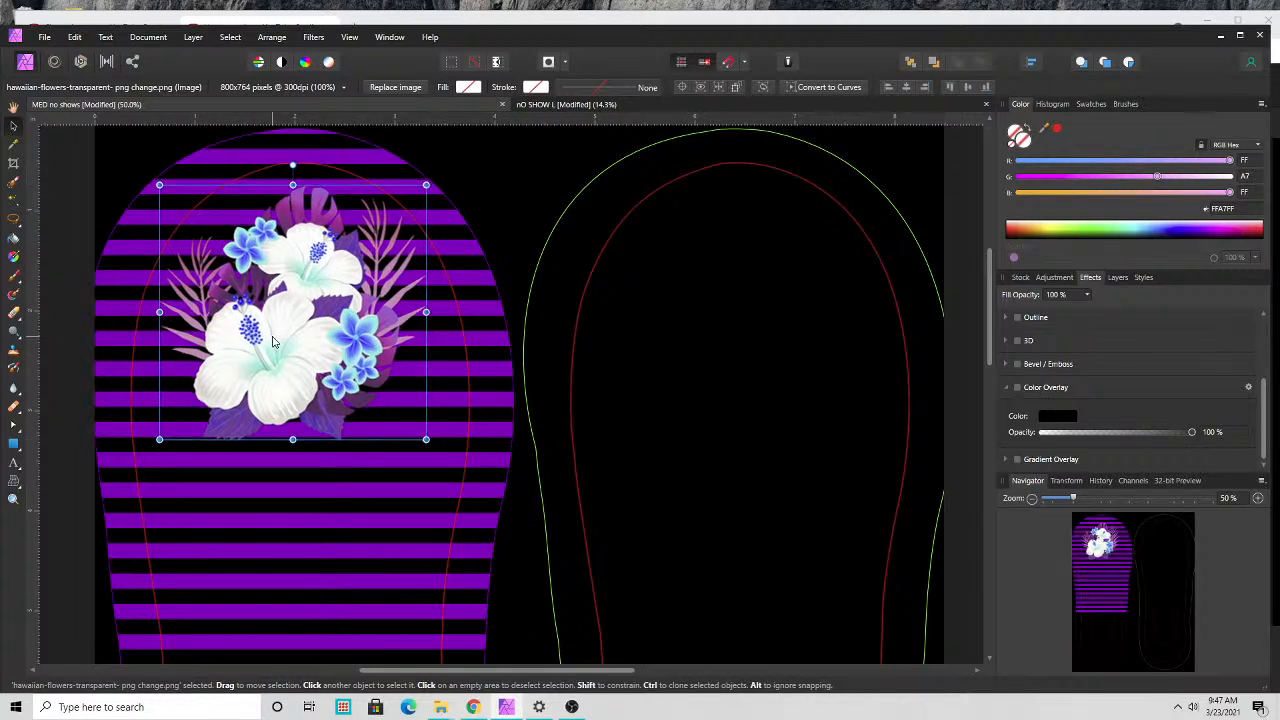
scroll(270, 360, down, 5)
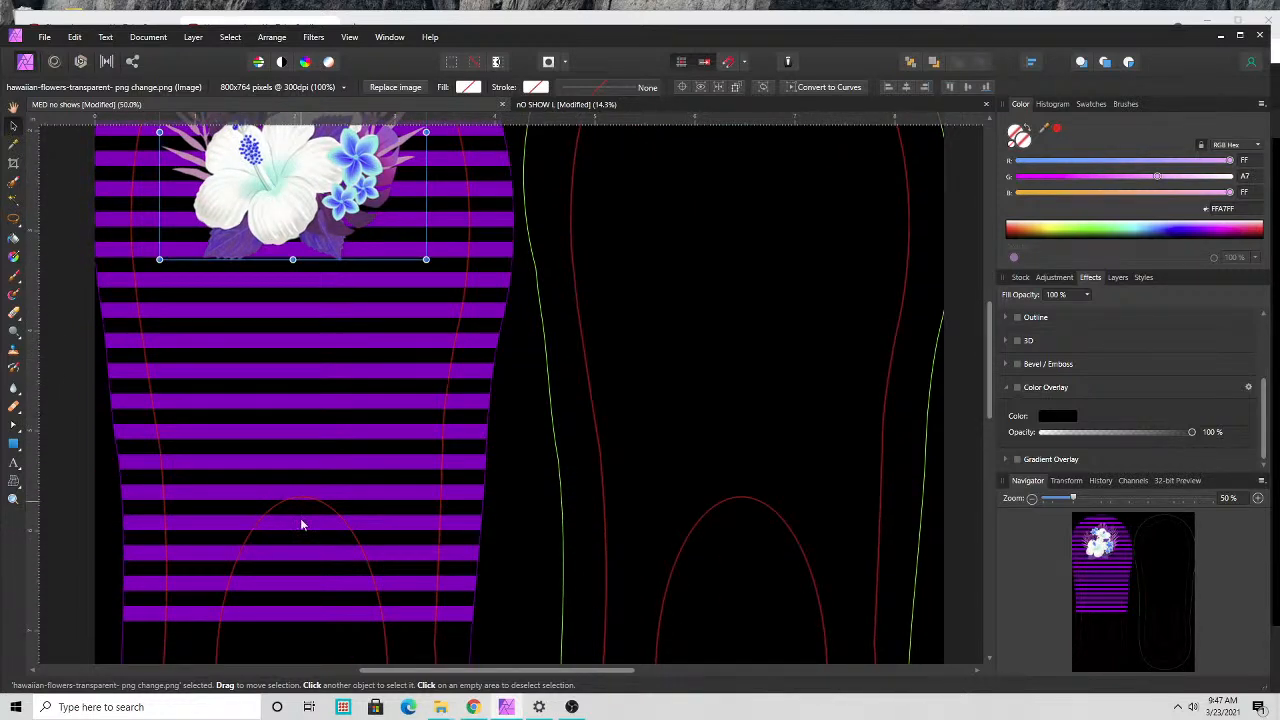
scroll(322, 406, up, 5)
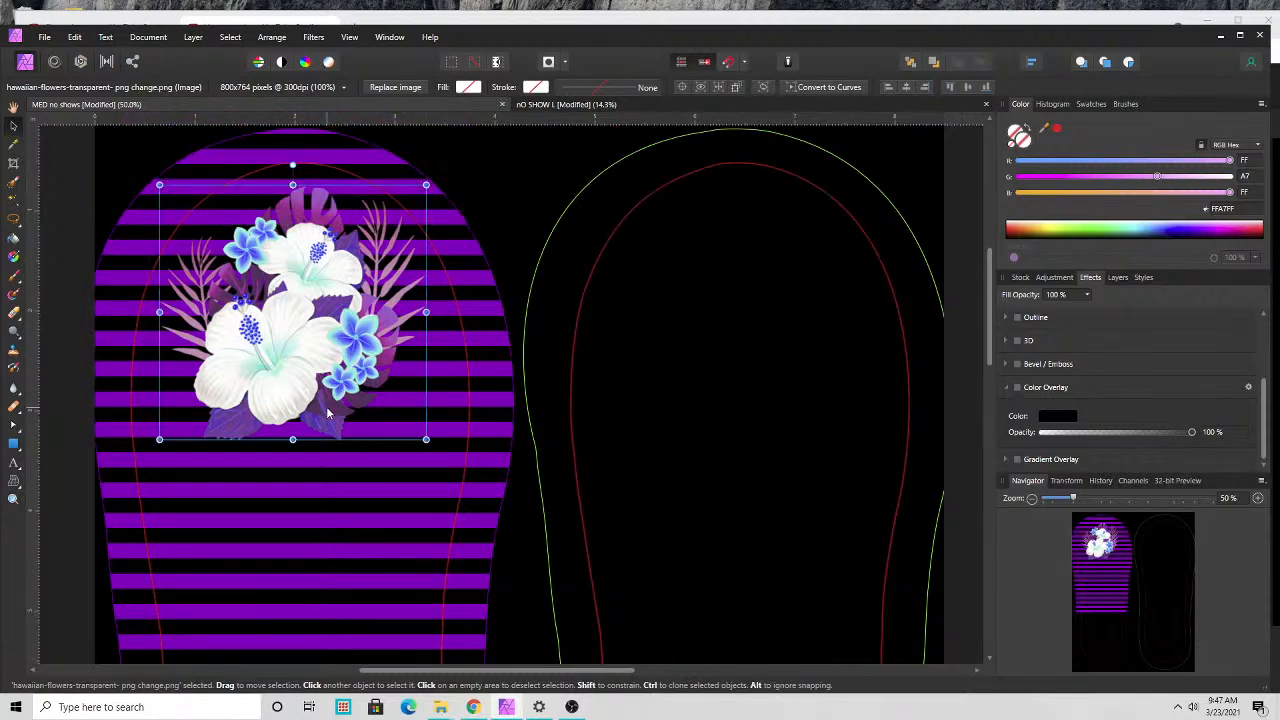
- Duplicate the hawaiian flowers image and place the copy directly below the original on the left sole
click(1118, 278)
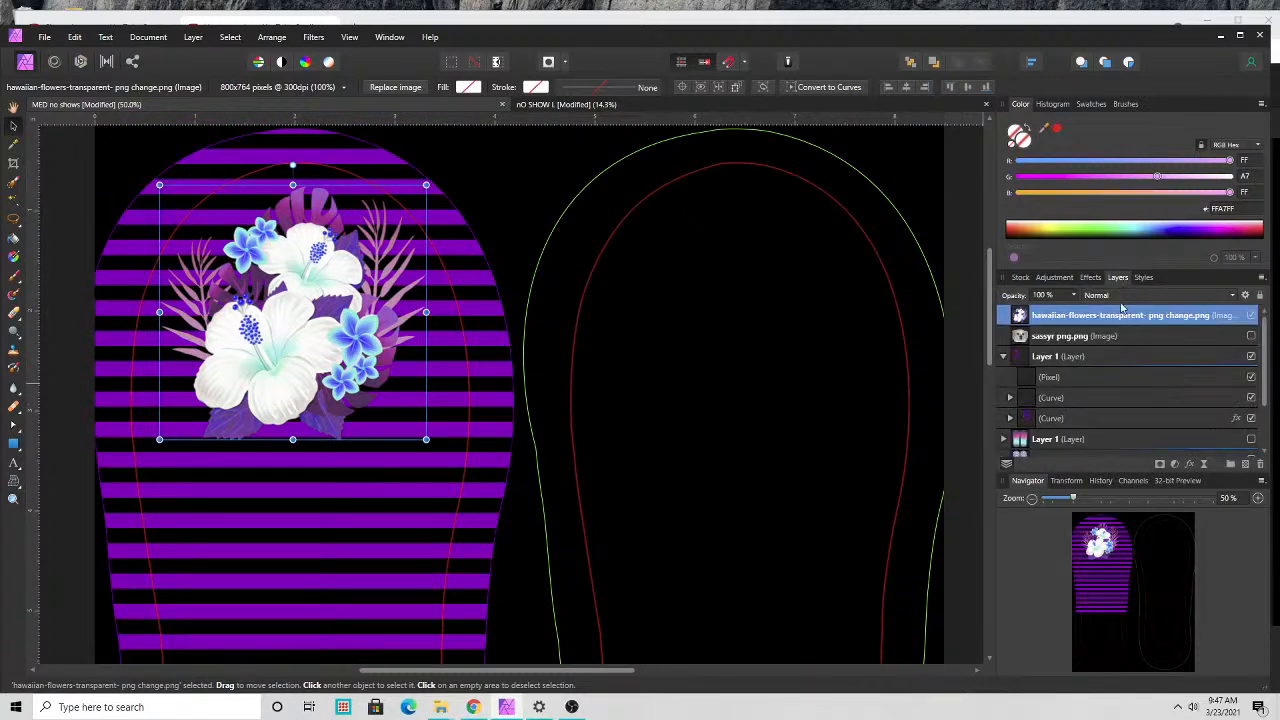
right_click(1117, 320)
click(1066, 434)
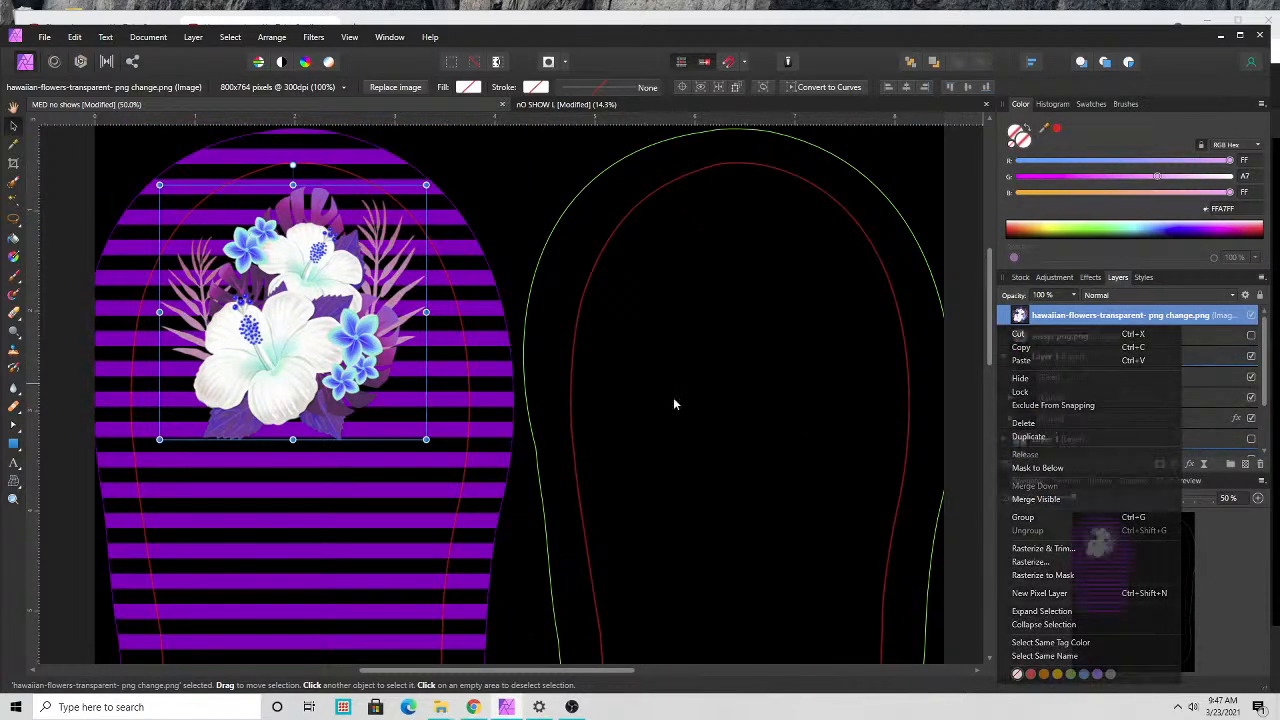
drag(357, 365, 361, 615)
scroll(551, 380, down, 5)
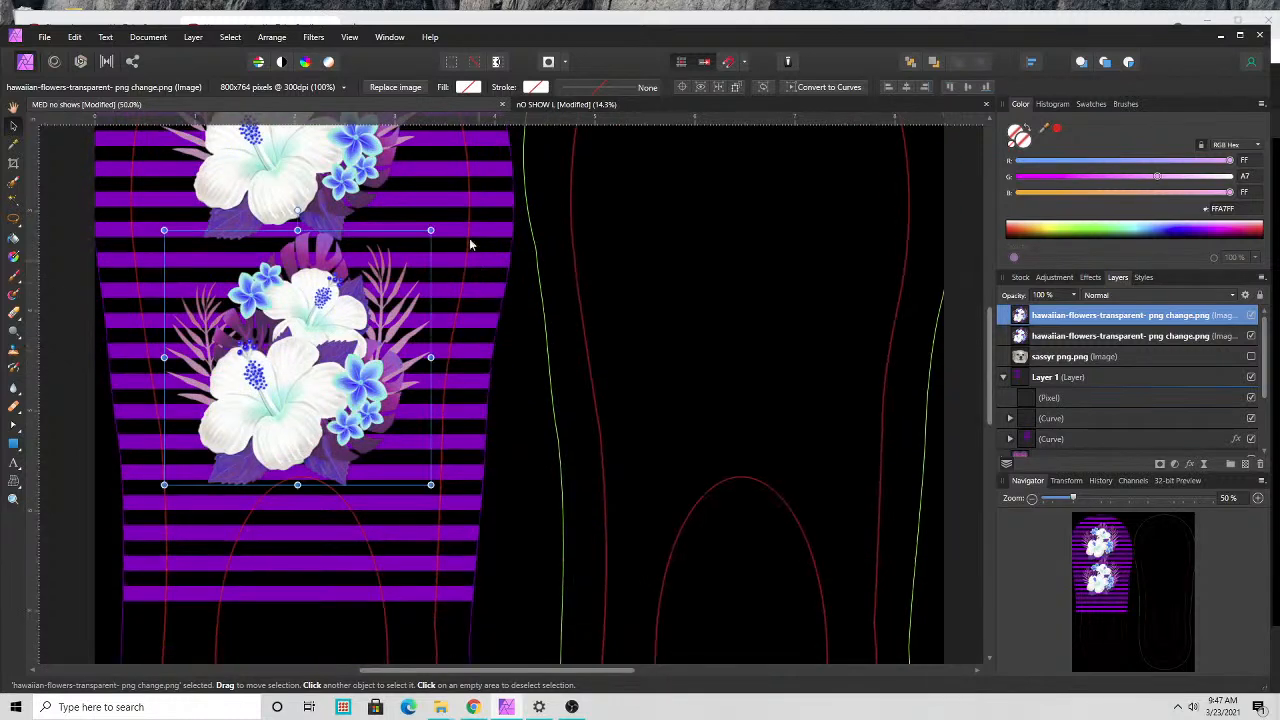
- Turn the lower flowers copy upside down, scale it to about 93%, and shift it toward the left sole's outer edge
drag(438, 224, 363, 489)
drag(253, 463, 212, 450)
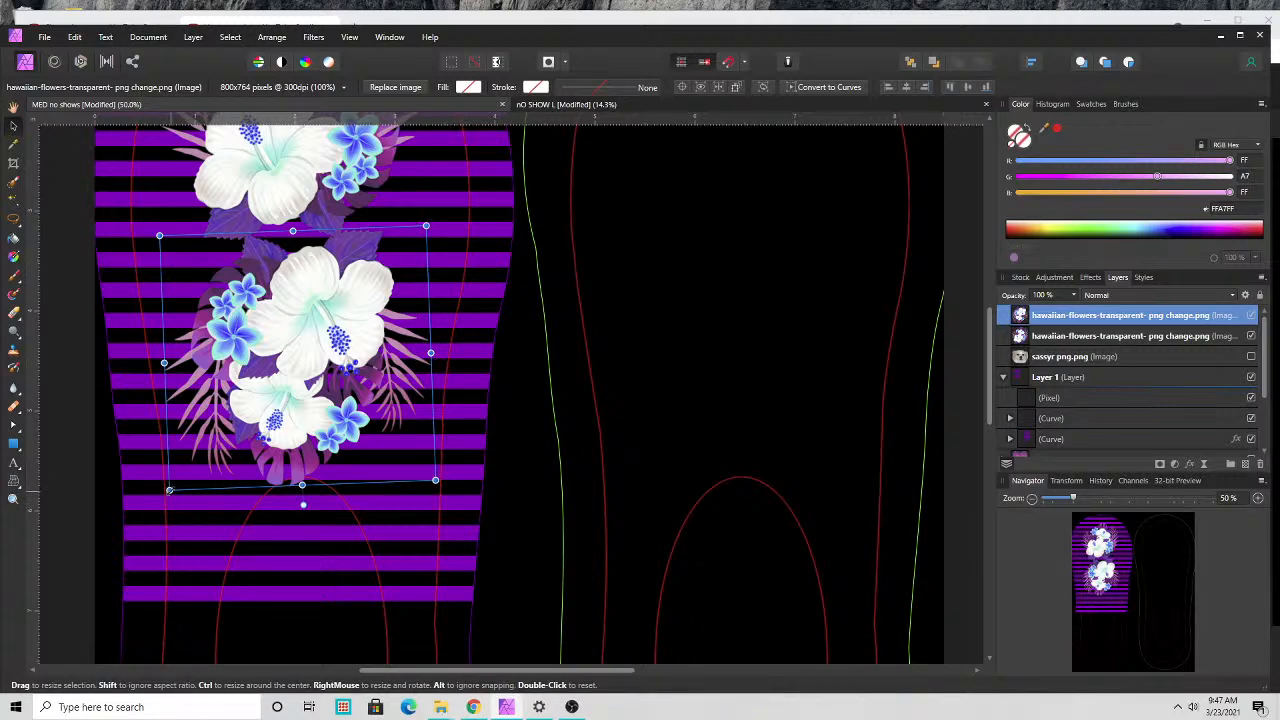
drag(169, 490, 188, 473)
scroll(298, 577, down, 2)
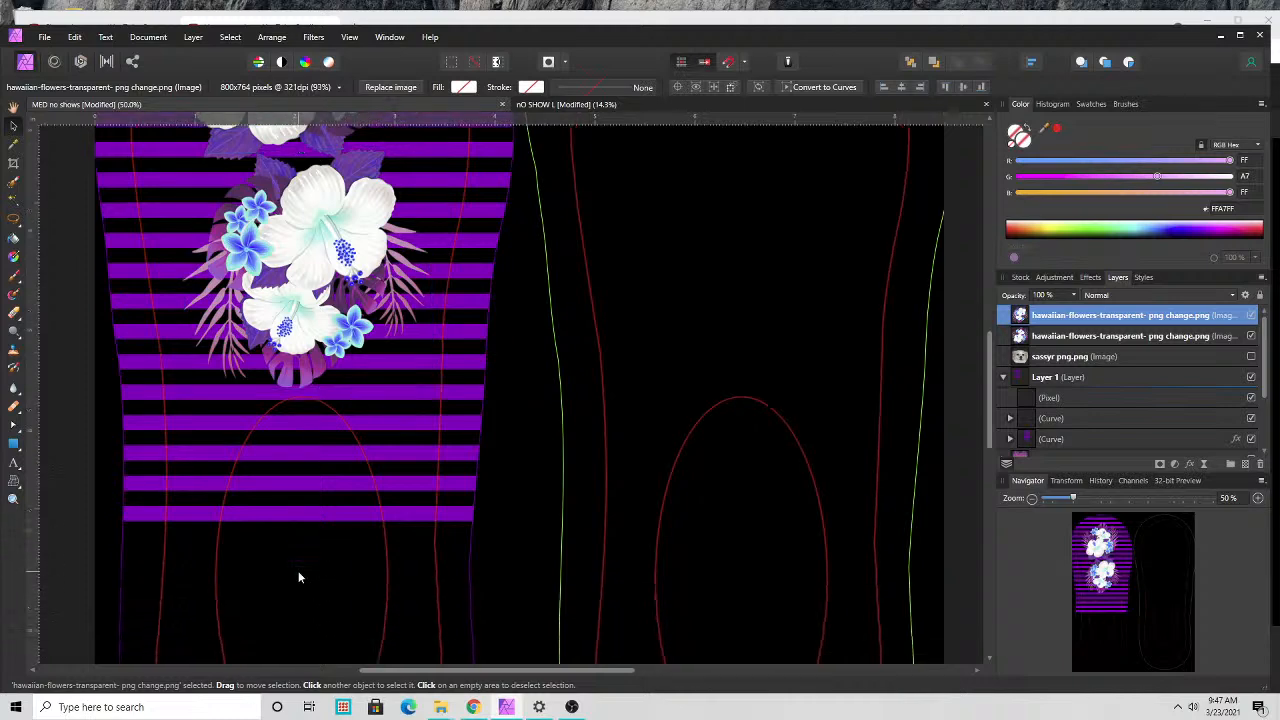
scroll(293, 500, up, 3)
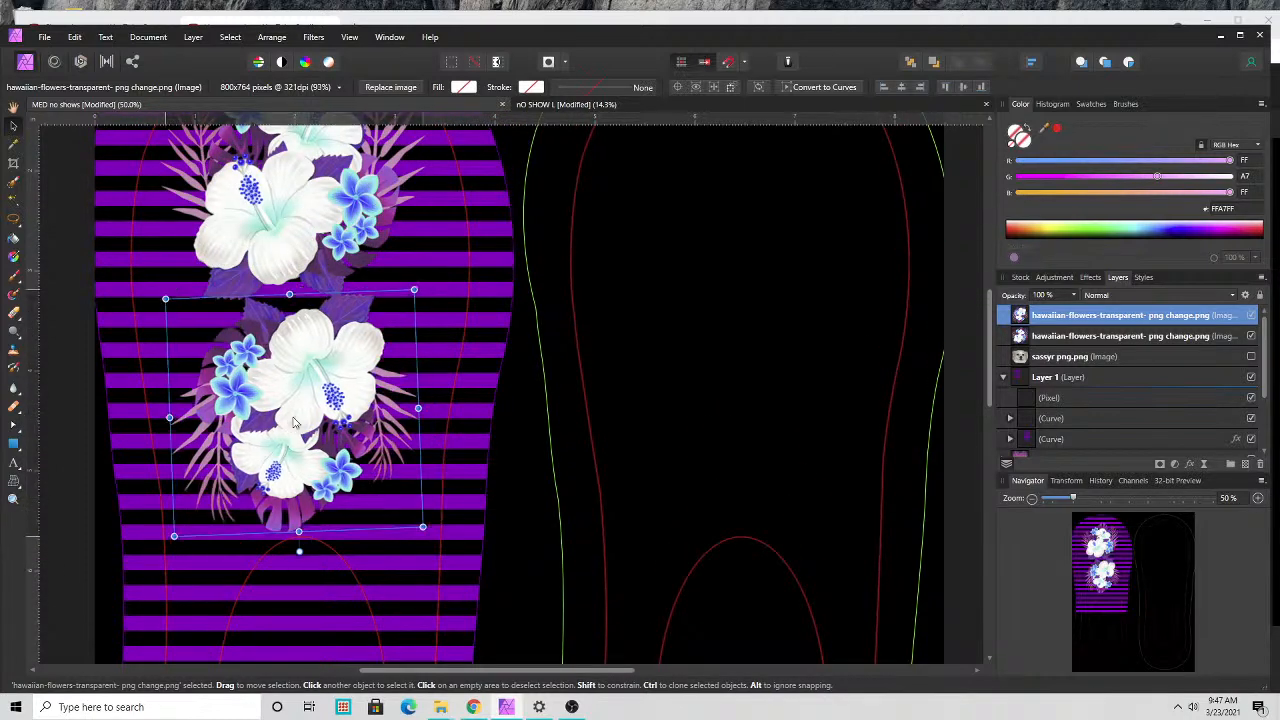
drag(293, 422, 279, 430)
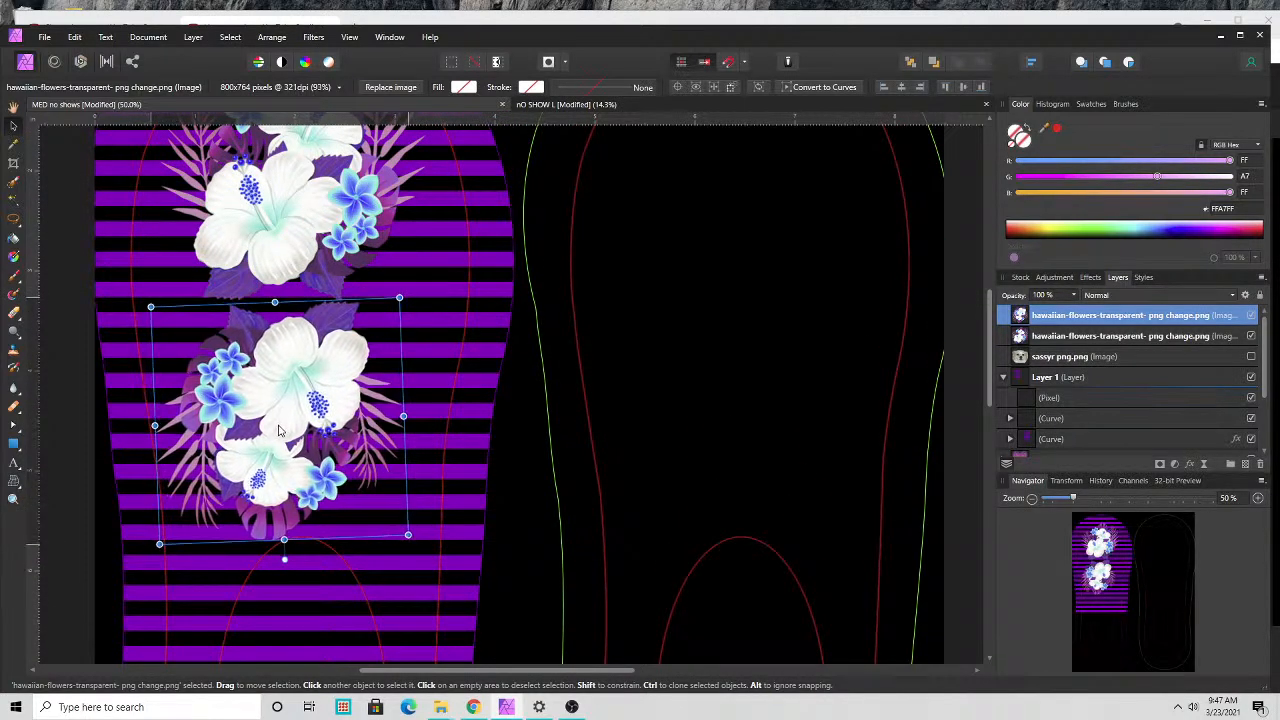
- Tilt the lower flowers copy clockwise, reposition it above the heel oval, and enlarge it to about 103%
drag(400, 297, 406, 300)
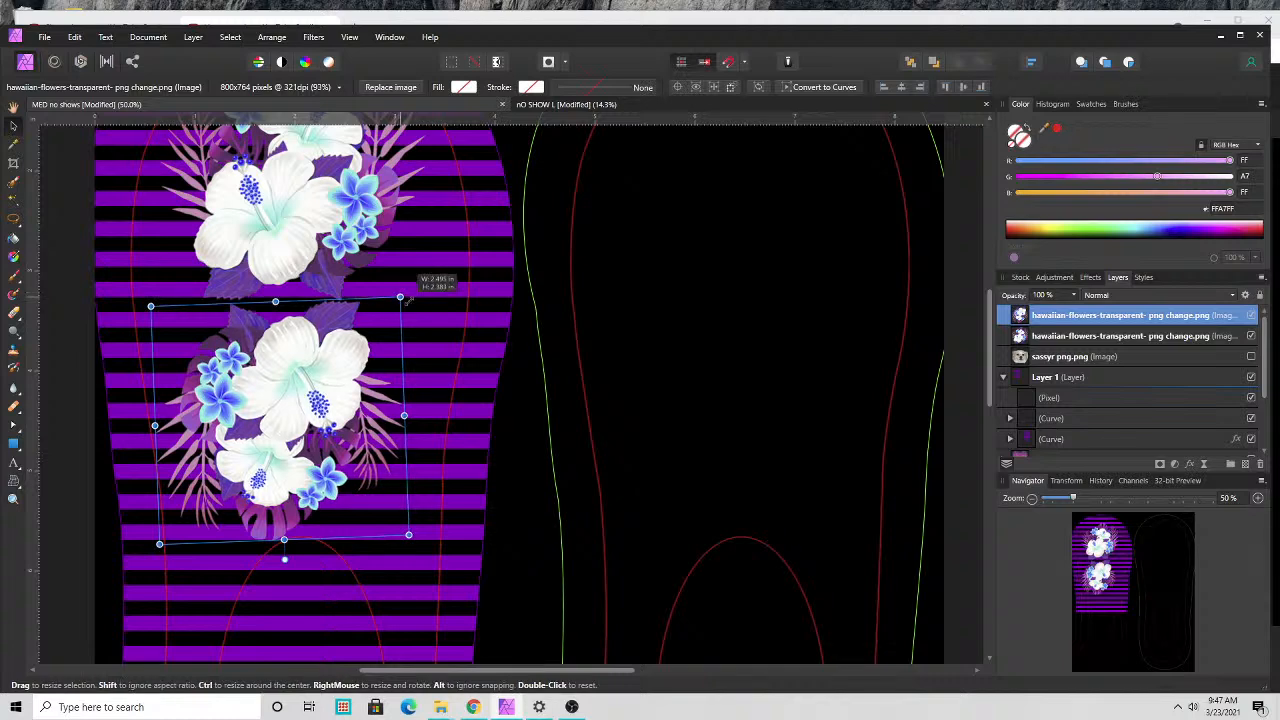
click(406, 288)
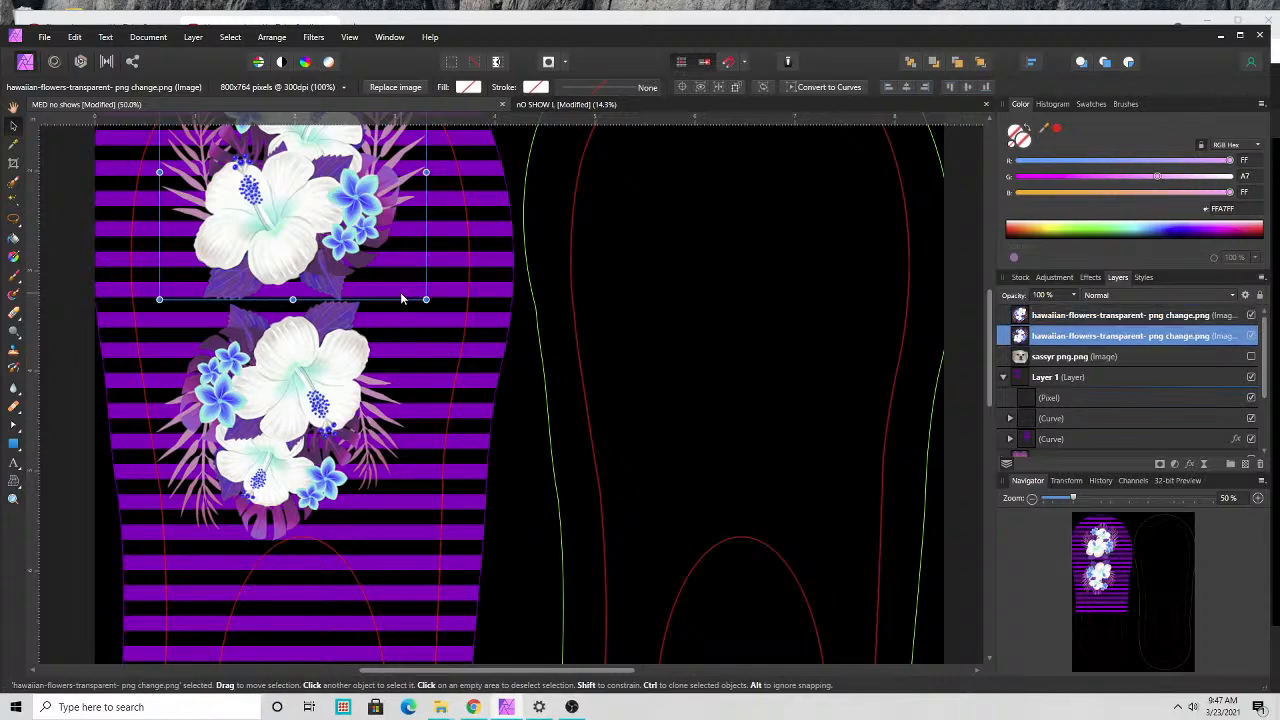
click(357, 352)
drag(405, 287, 451, 361)
drag(241, 419, 259, 413)
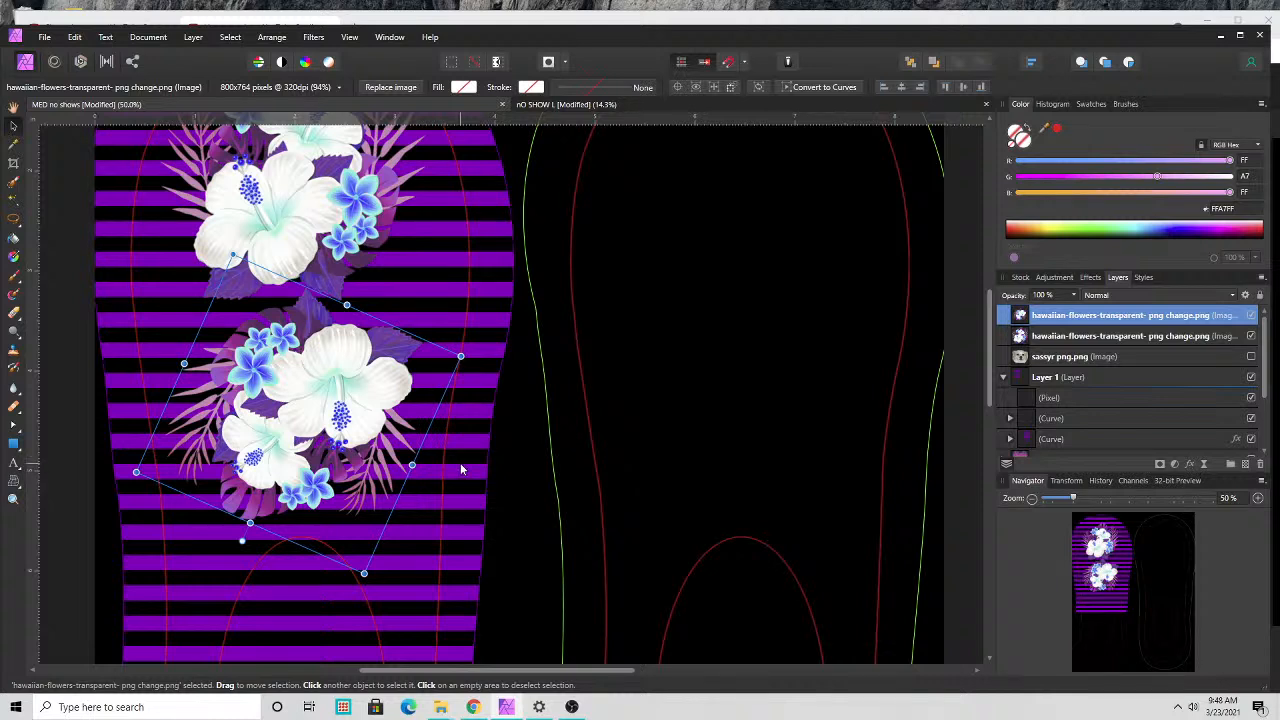
drag(348, 497, 343, 497)
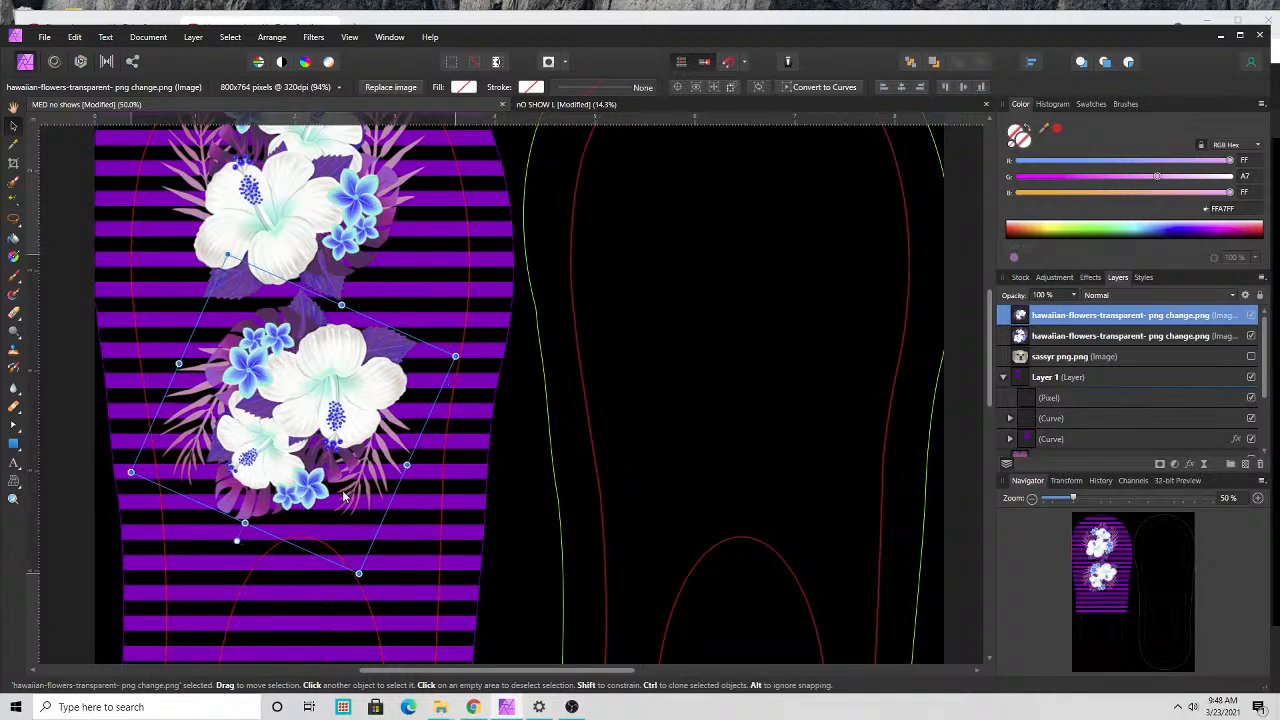
drag(359, 577, 370, 606)
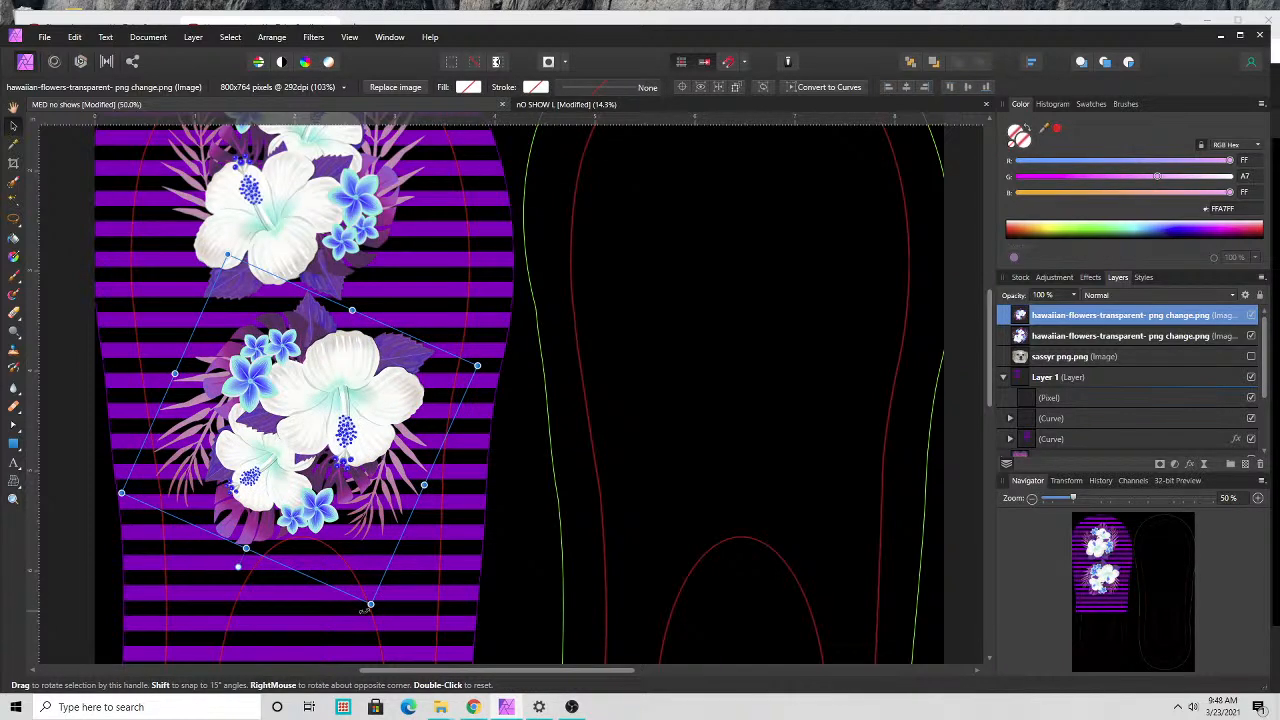
- Shrink the upper hawaiian flowers image to about 89%
scroll(364, 606, up, 3)
click(300, 402)
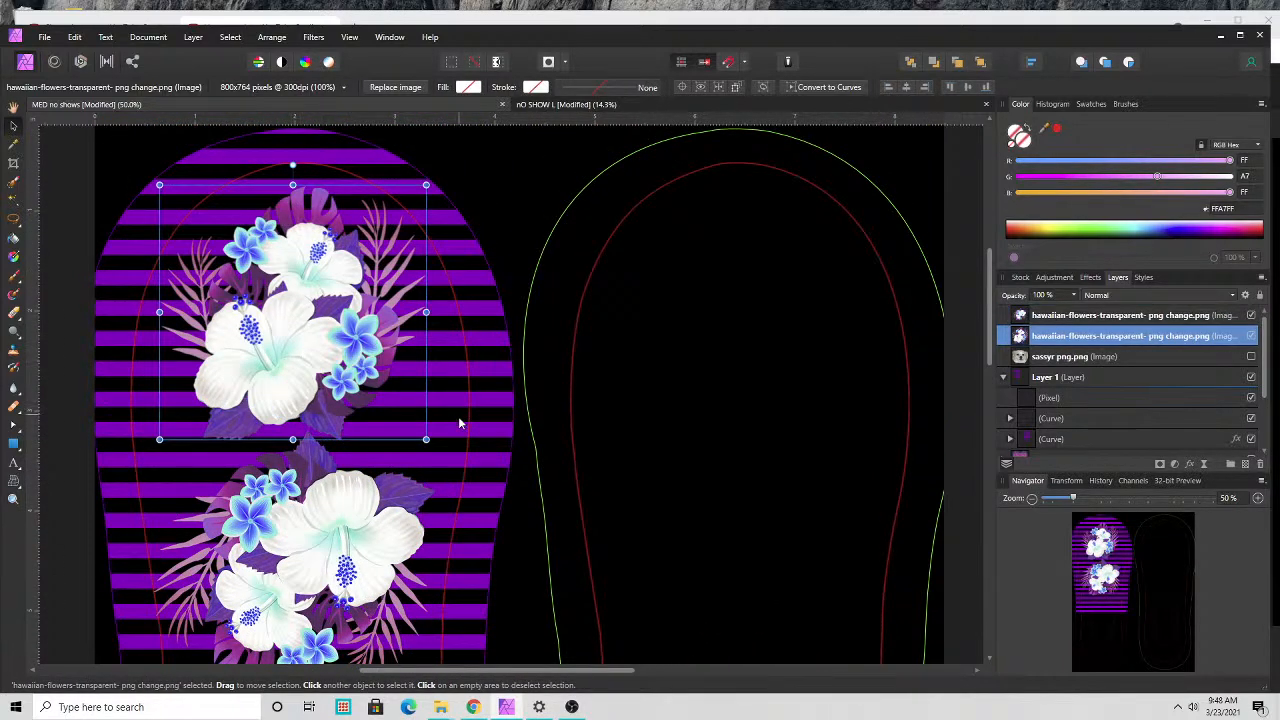
drag(426, 439, 395, 410)
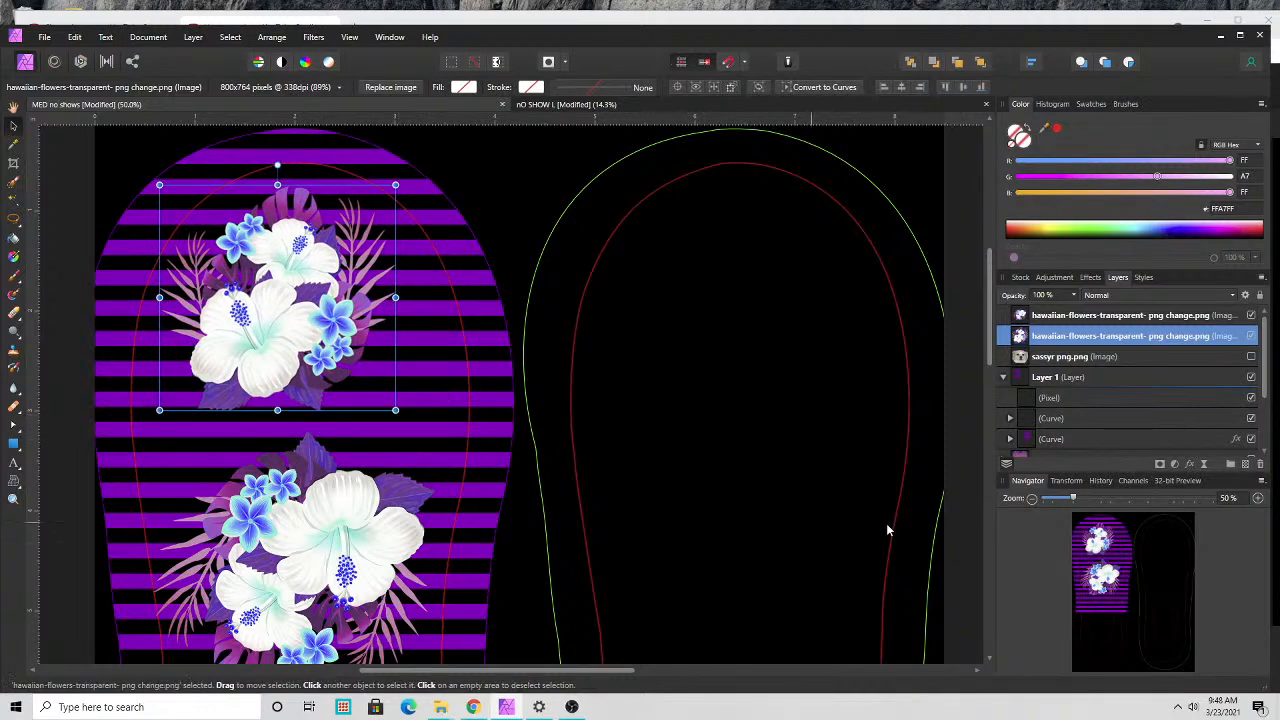
- Stretch pattern_0016_17.png inside the left sole's curve downward until the stripes cover the sole through the heel
click(1032, 498)
scroll(854, 405, down, 3)
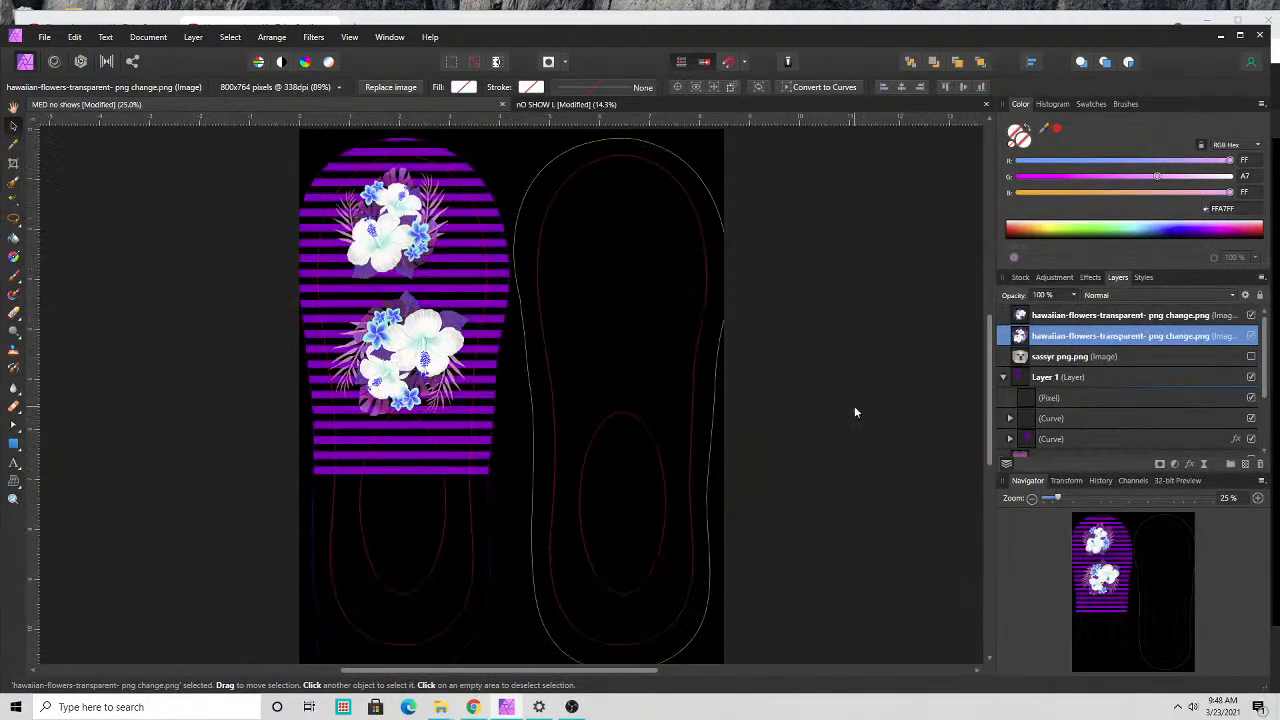
click(450, 390)
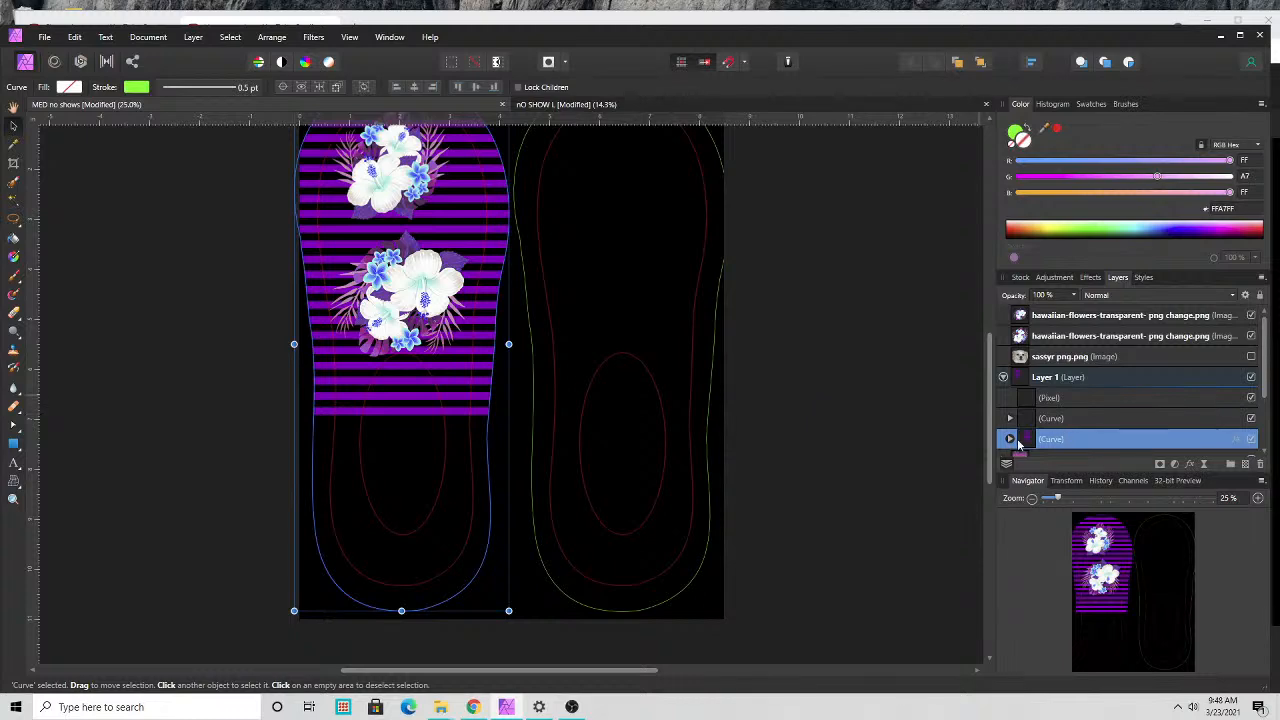
scroll(1073, 402, down, 3)
scroll(1080, 355, up, 3)
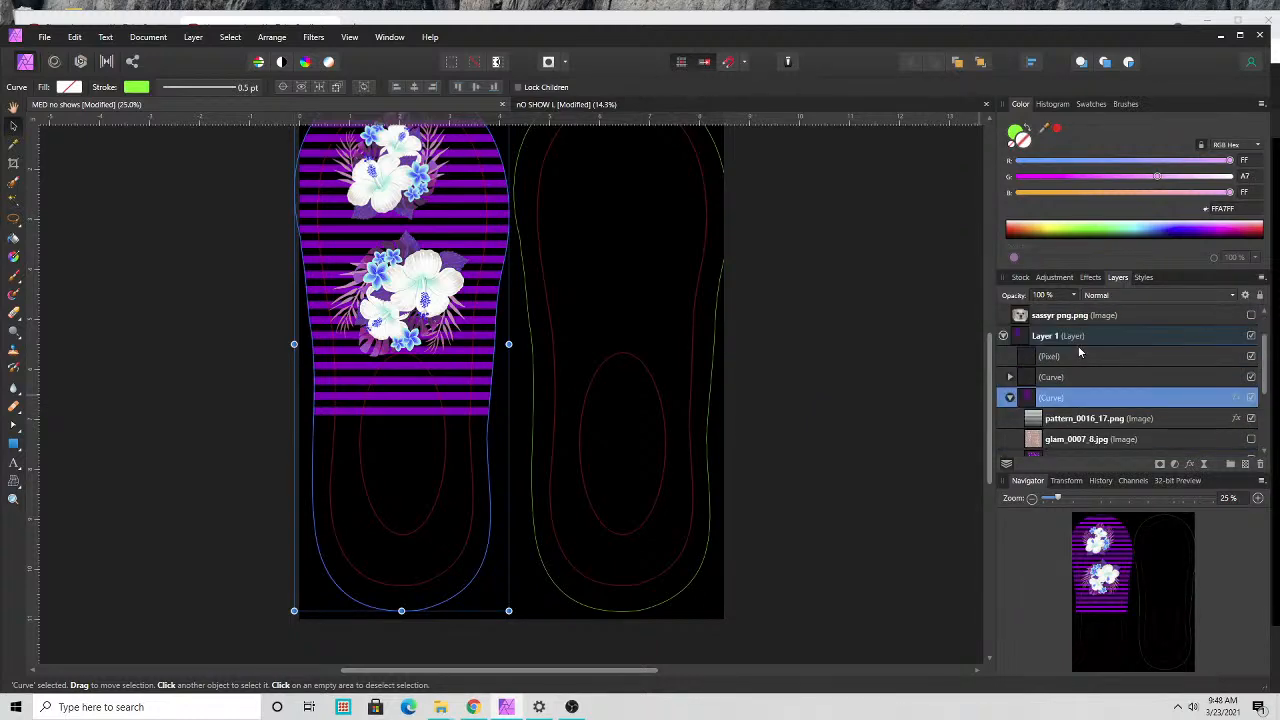
click(1041, 421)
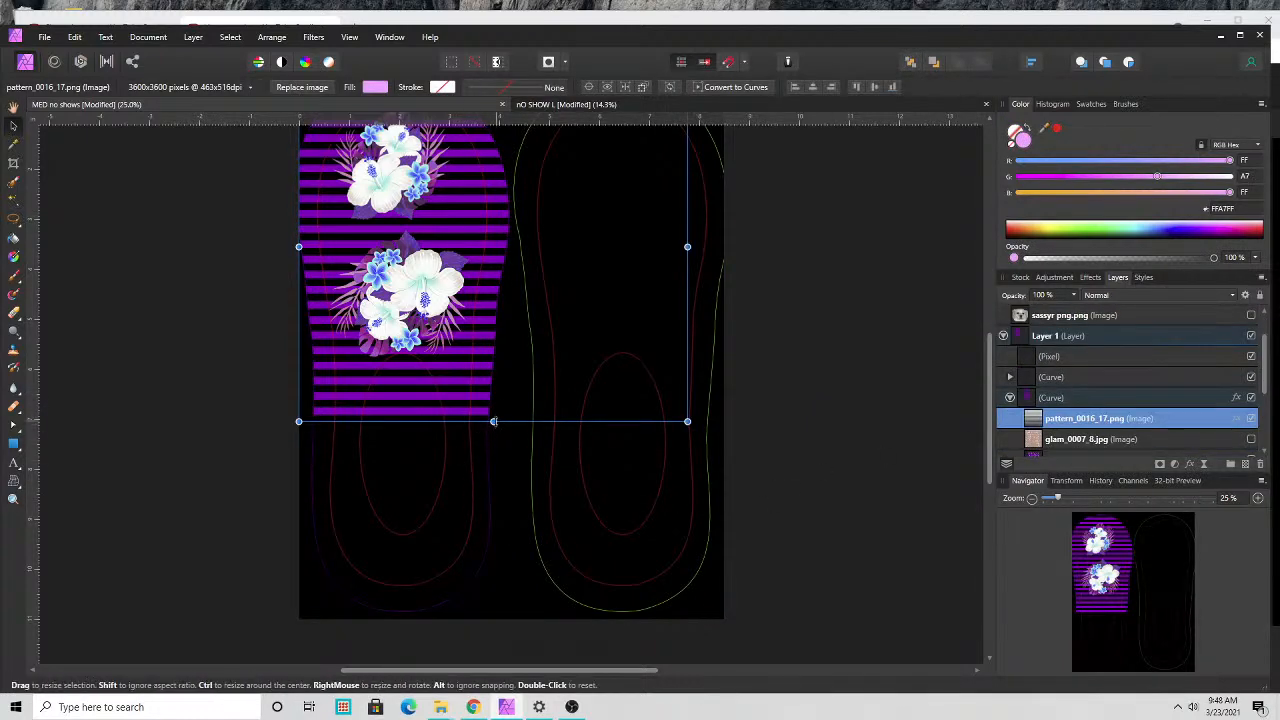
drag(493, 421, 491, 620)
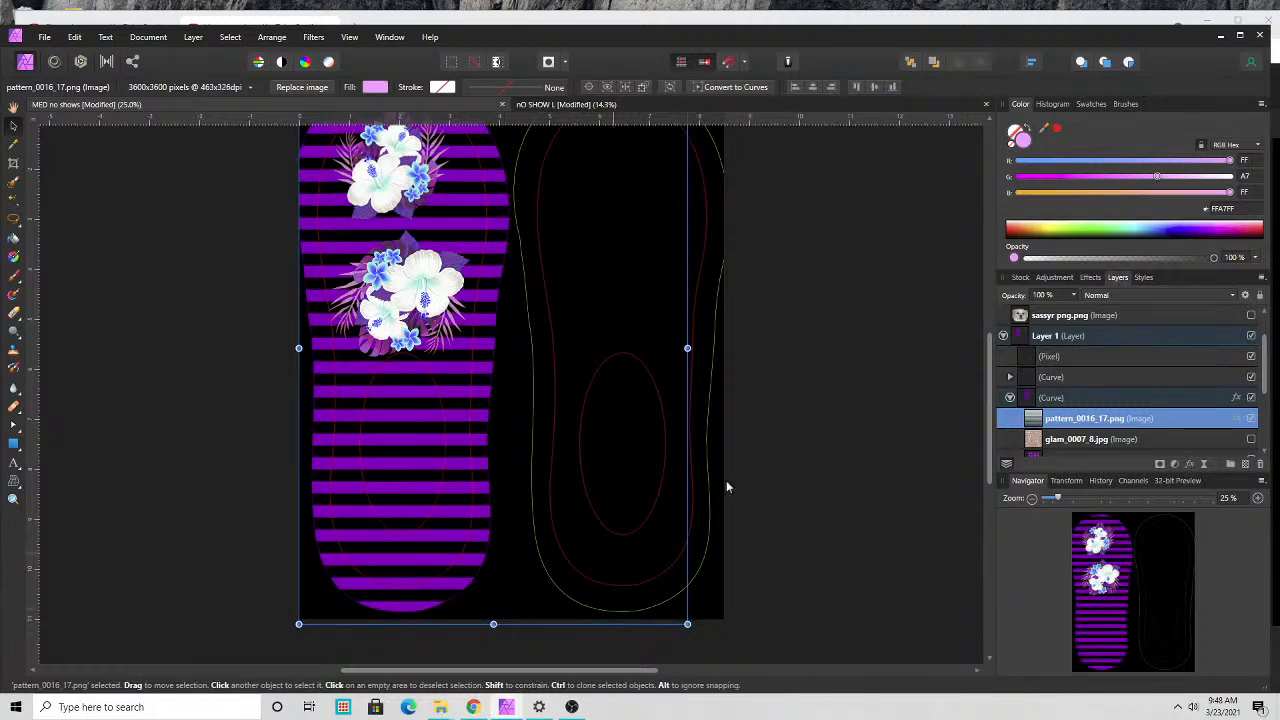
scroll(826, 432, up, 1)
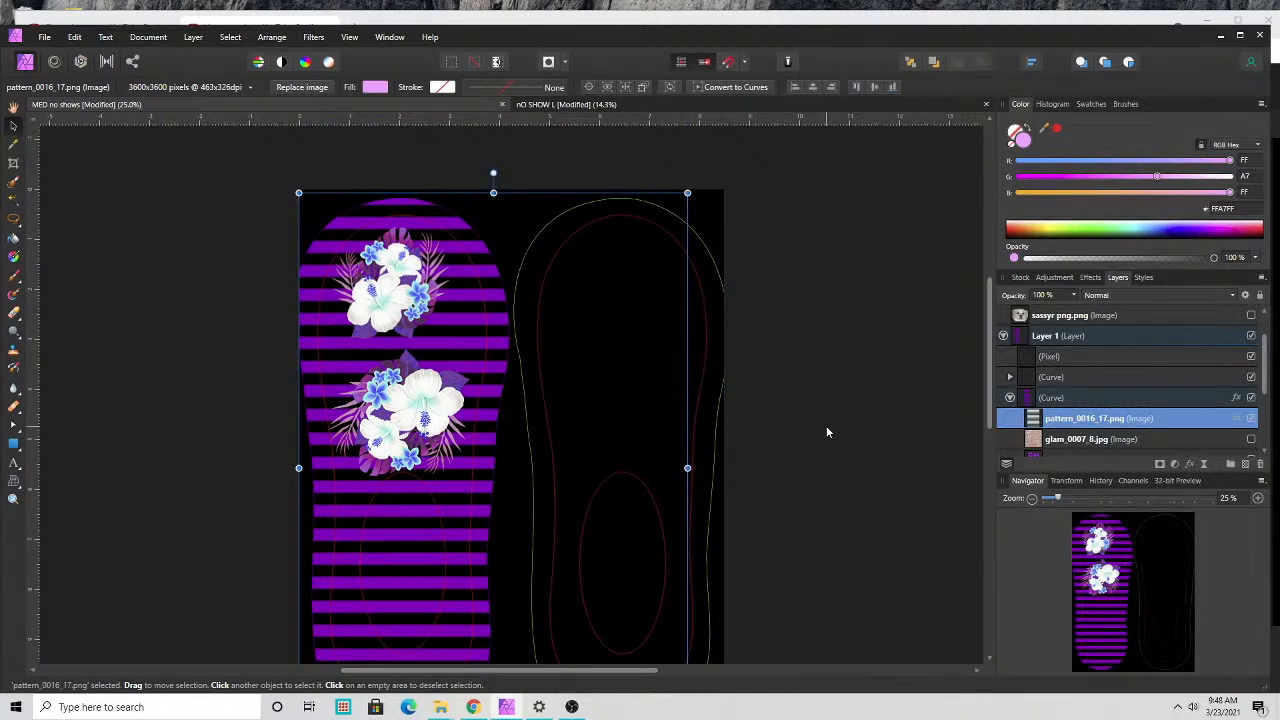
scroll(826, 432, down, 2)
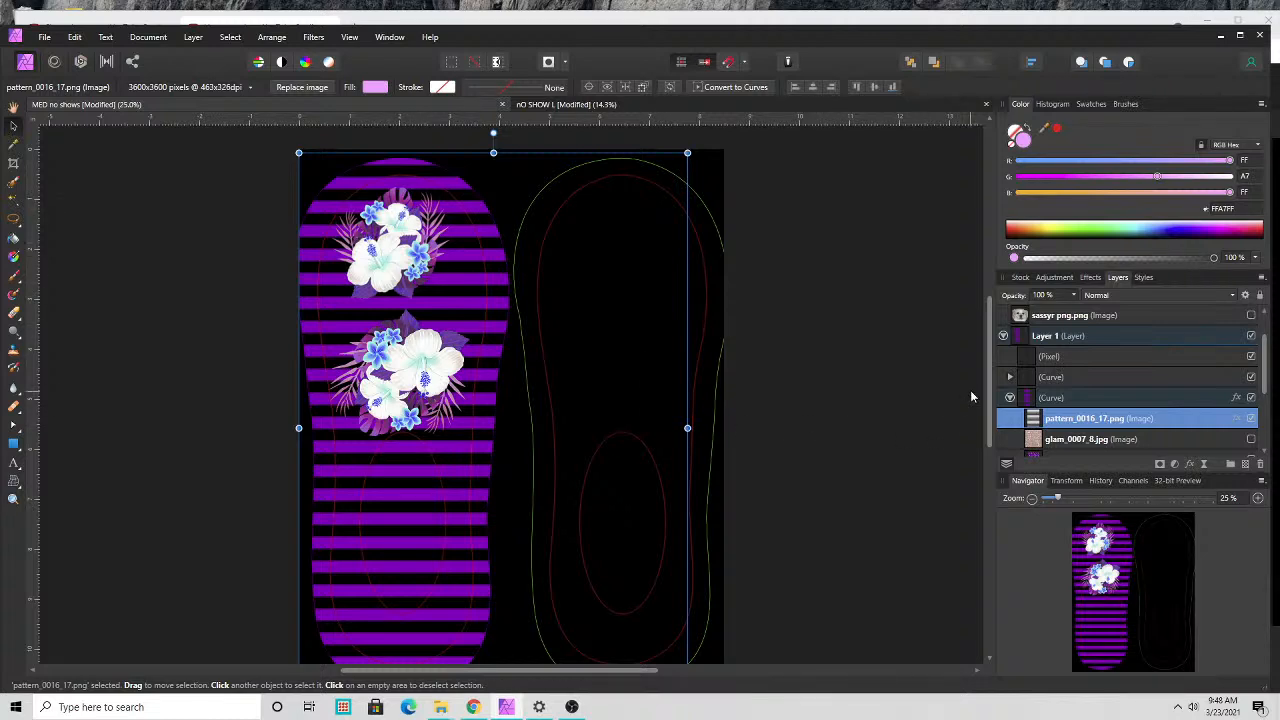
- Hide the right sole's curve, and switch the left sole's curve off and back on
click(1251, 377)
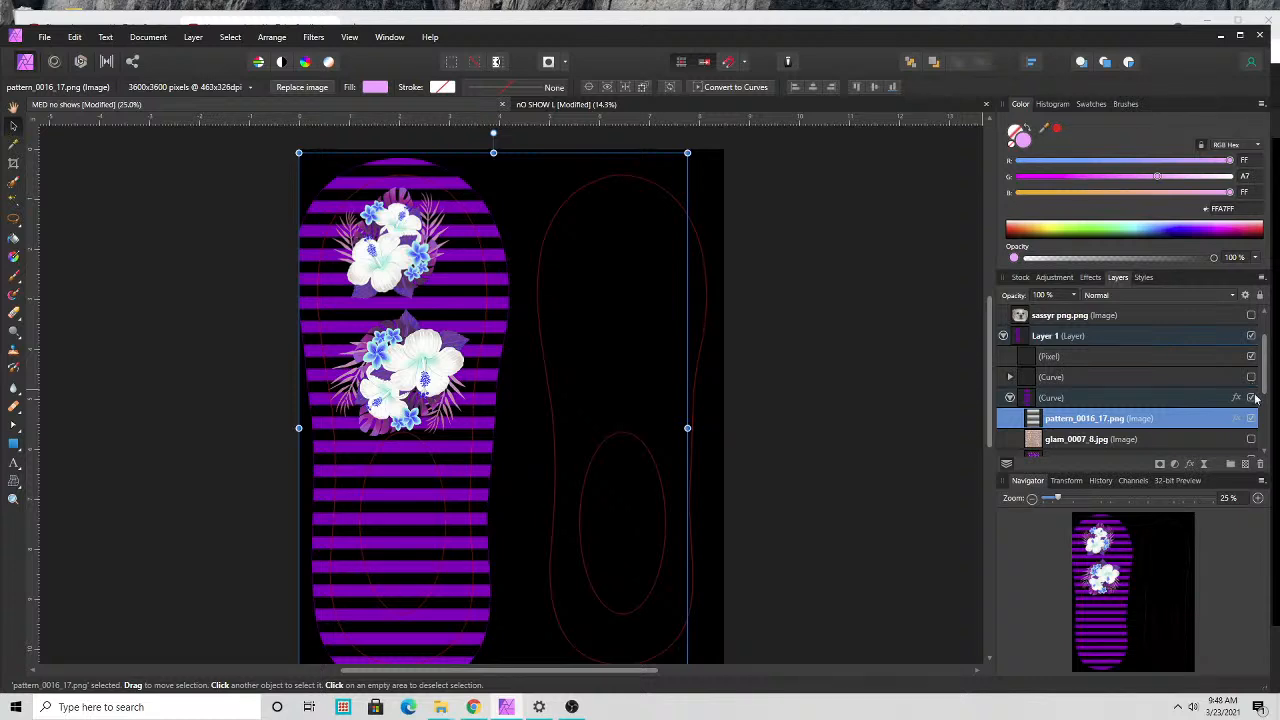
click(1252, 398)
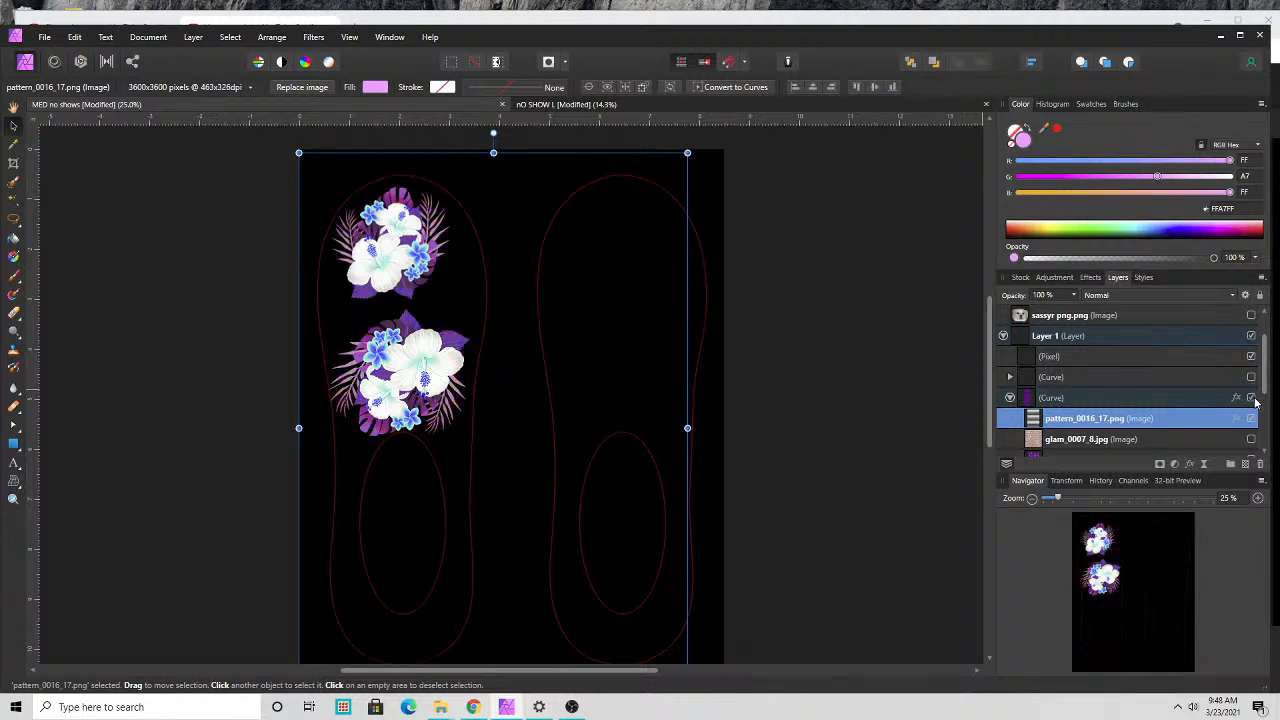
click(1252, 398)
scroll(1256, 402, down, 1)
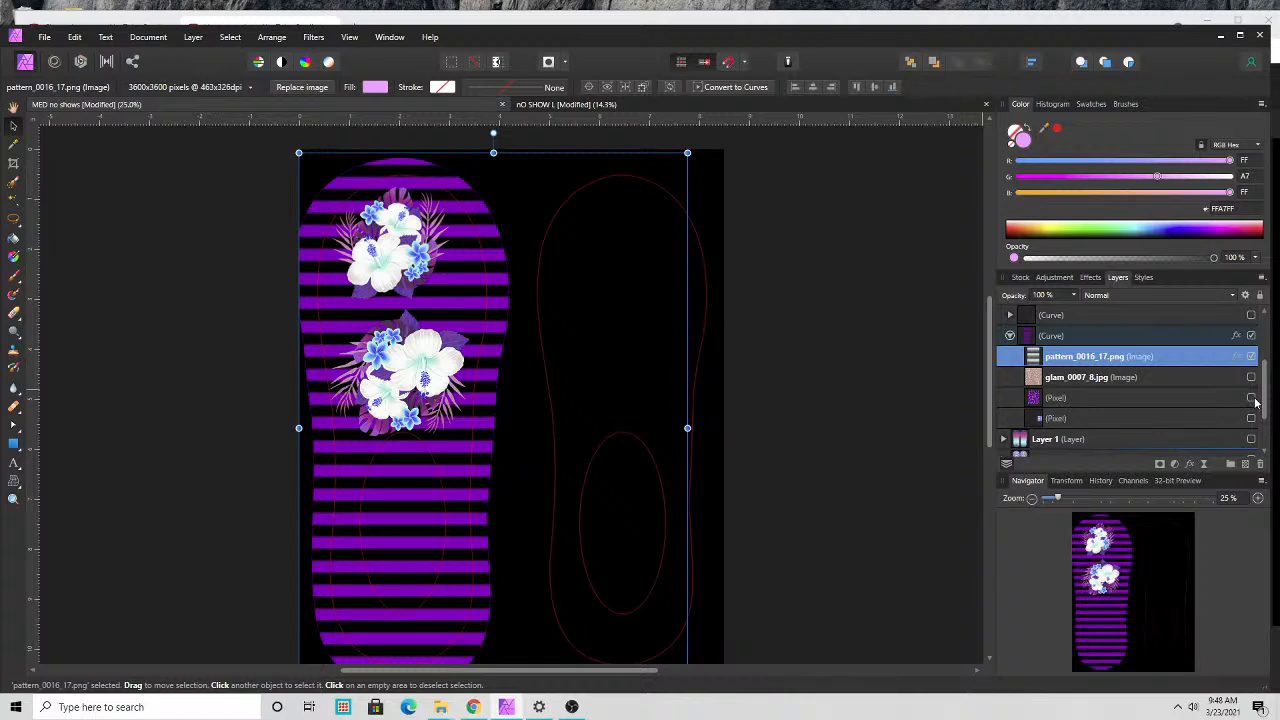
scroll(1256, 402, up, 2)
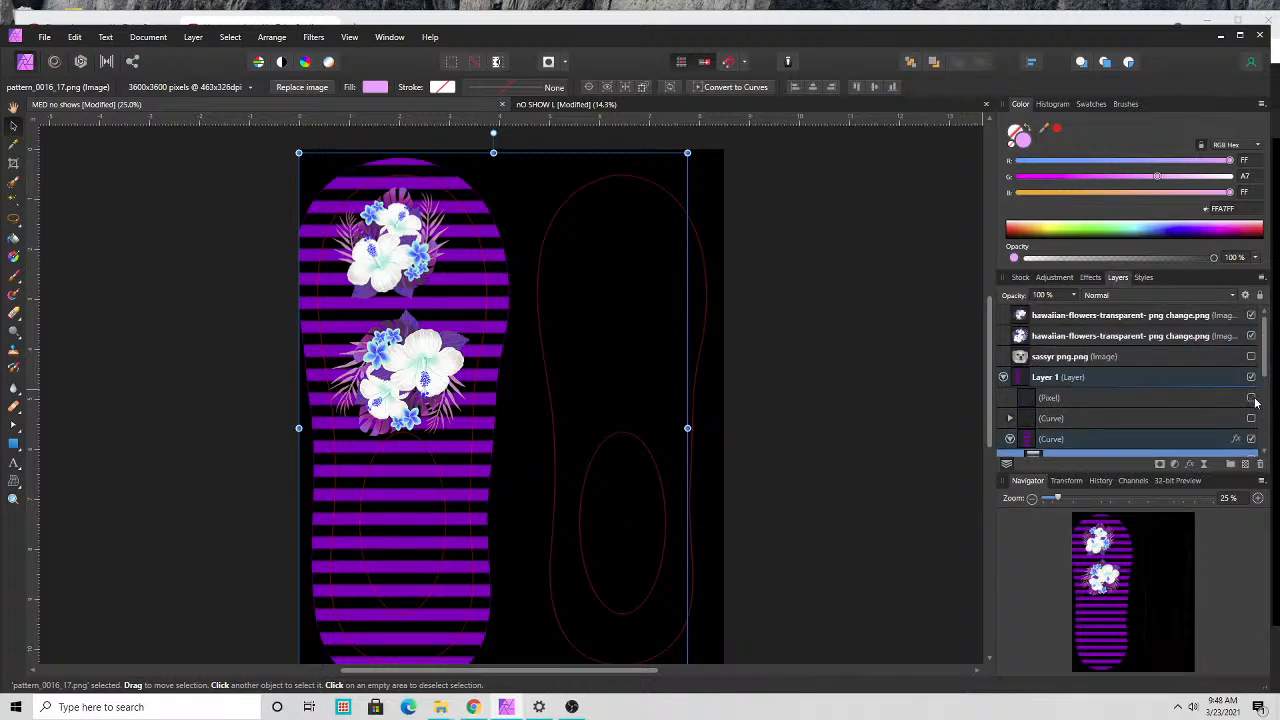
- Hide and restore the Pixel layer holding the red guide lines, and briefly show the right sole's curve
click(1252, 398)
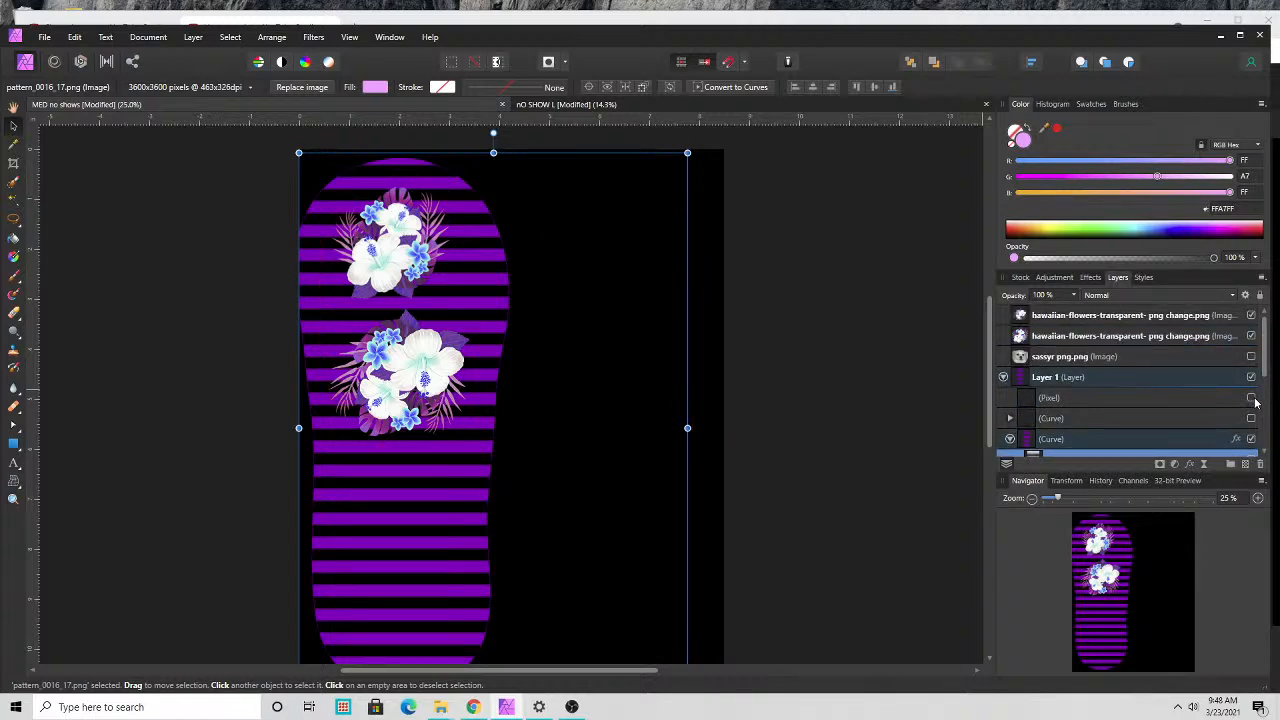
click(1052, 400)
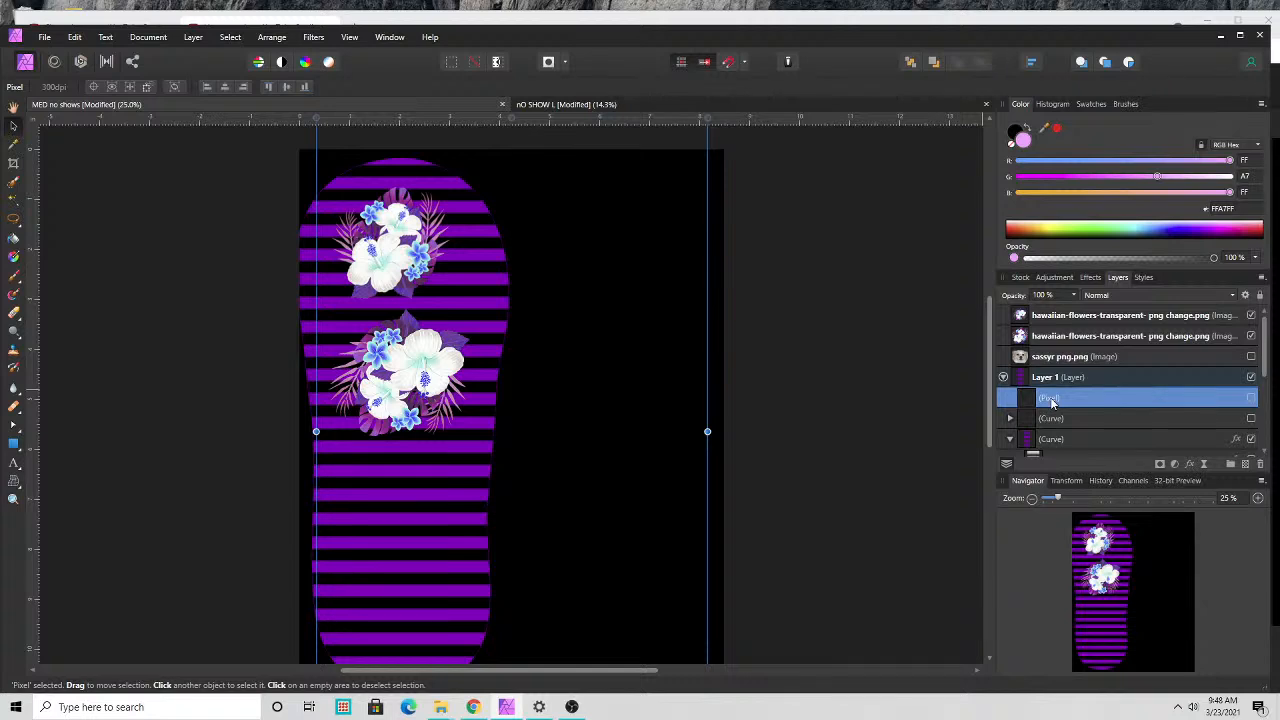
click(1252, 399)
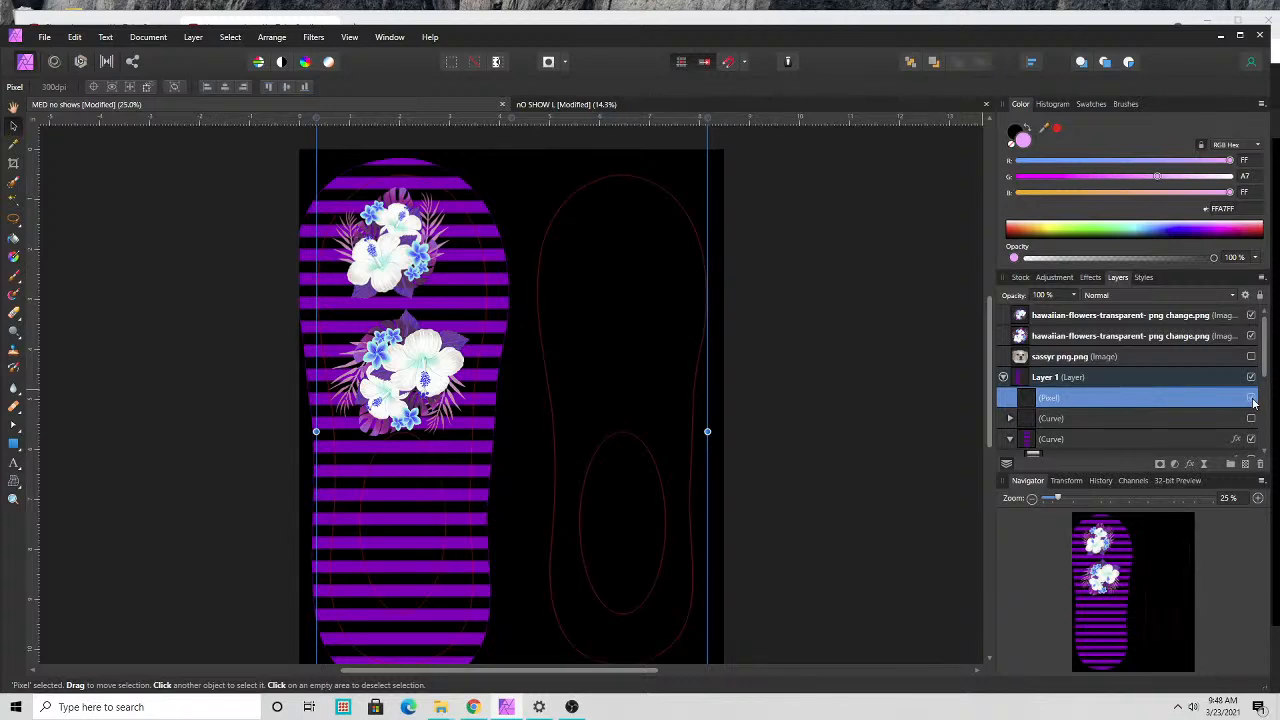
click(1252, 418)
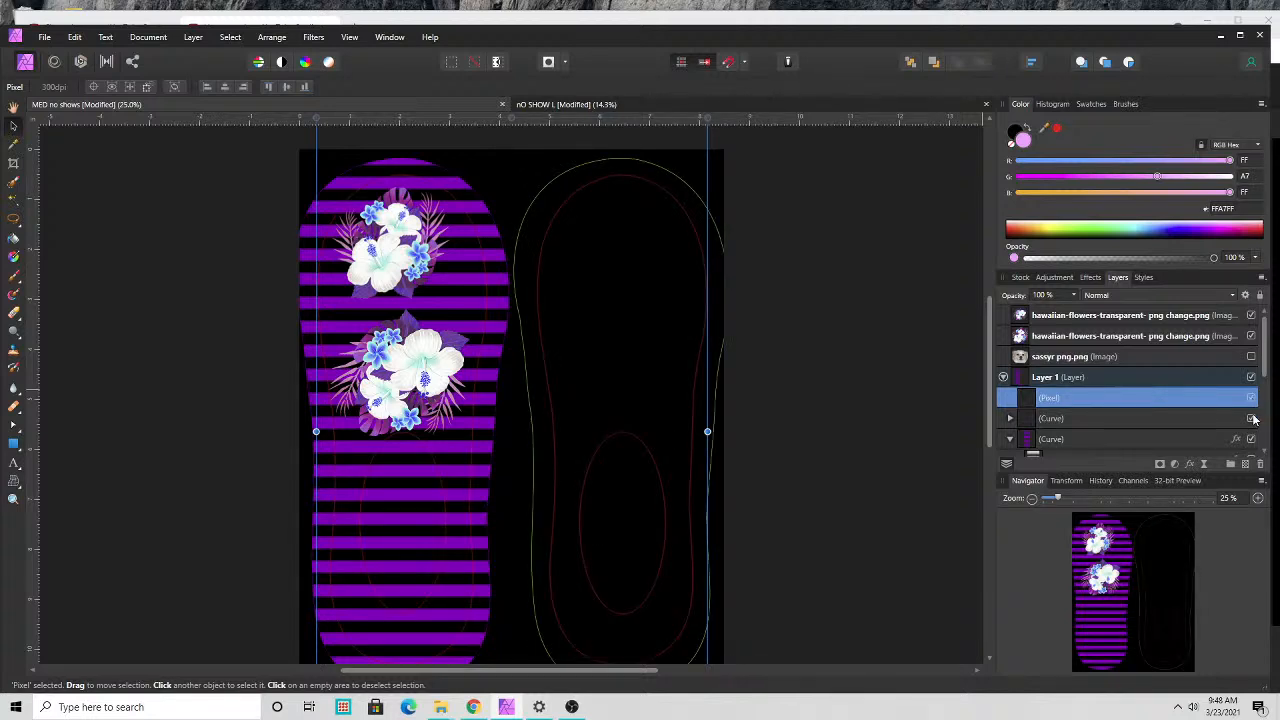
click(1252, 418)
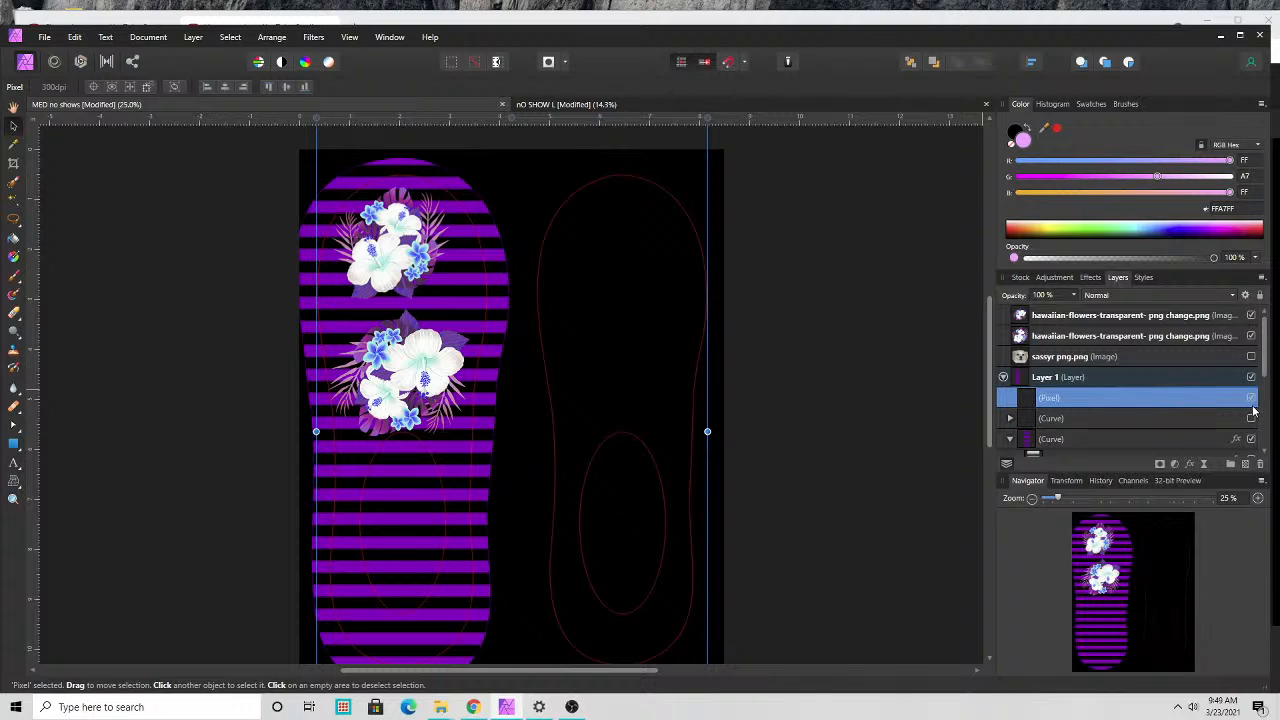
- Hide the Pixel layer holding the red guide lines and check the striped left sole from toe to heel
click(1252, 399)
scroll(514, 243, down, 1)
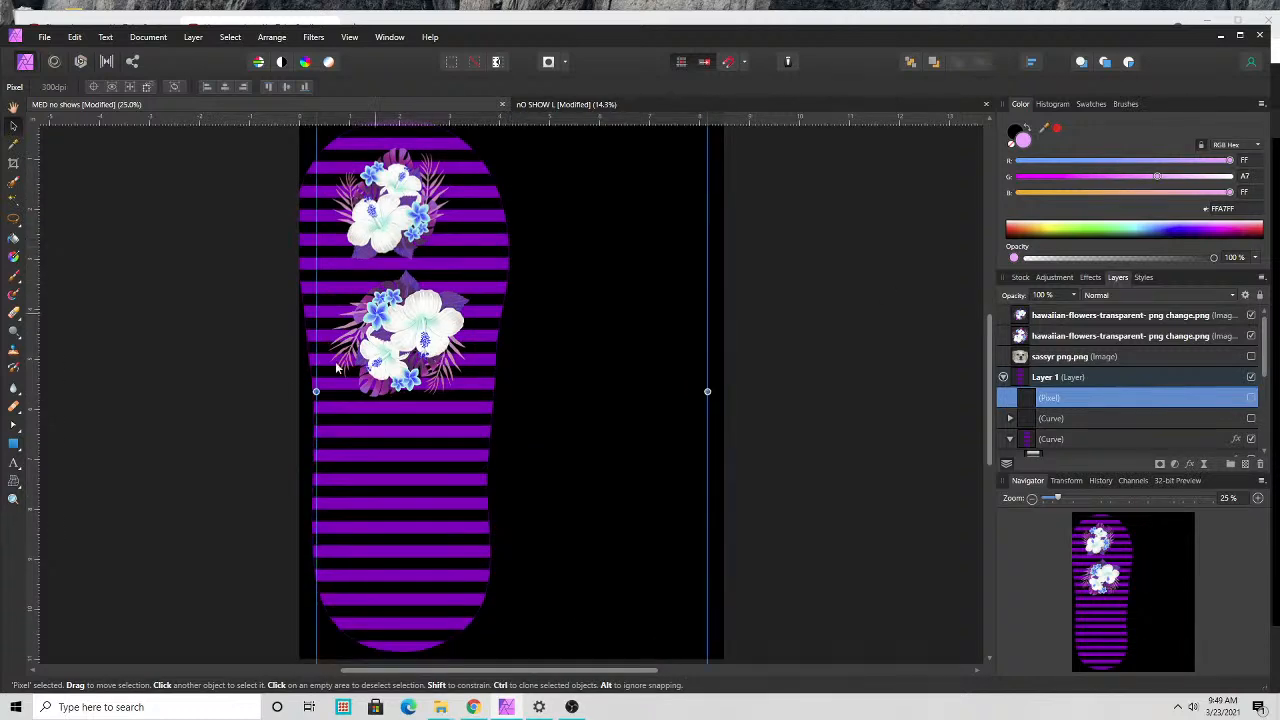
click(120, 371)
scroll(454, 388, down, 1)
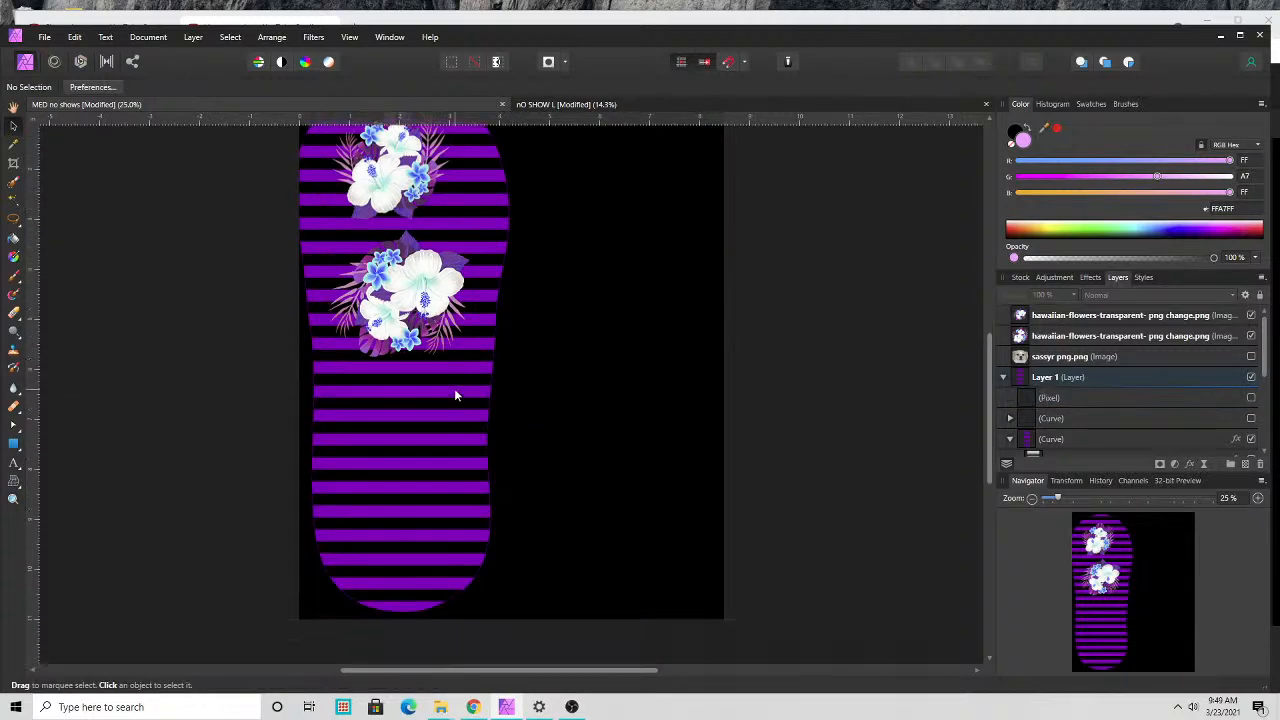
scroll(454, 388, up, 2)
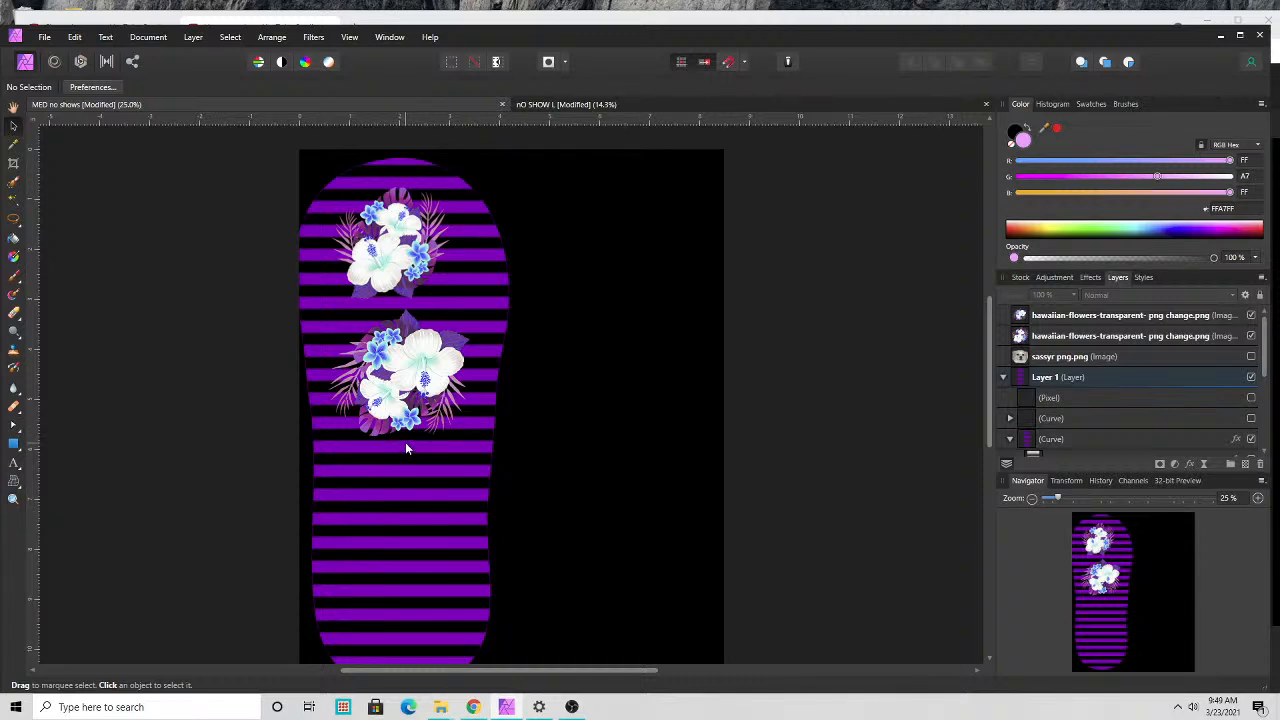
- Show the right sole's curve in Layer 1, and briefly switch the red guide lines' Pixel layer on and off
click(1003, 377)
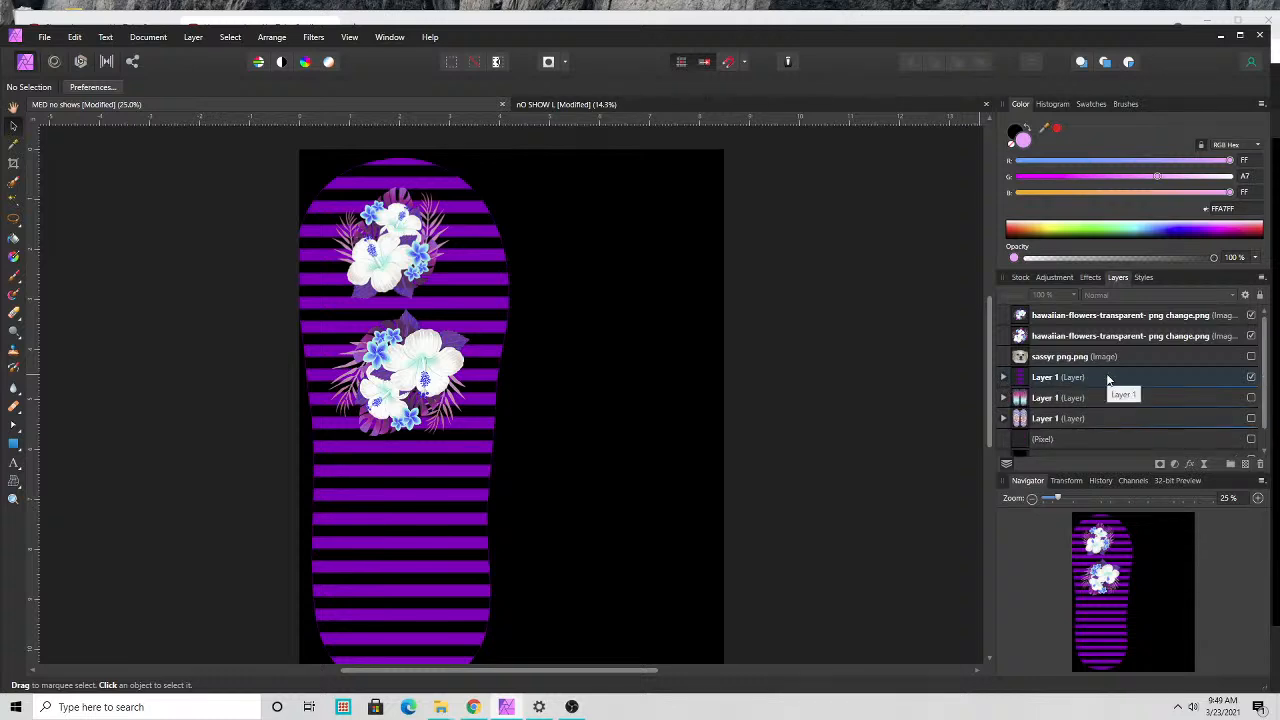
click(1003, 377)
scroll(1154, 370, up, 2)
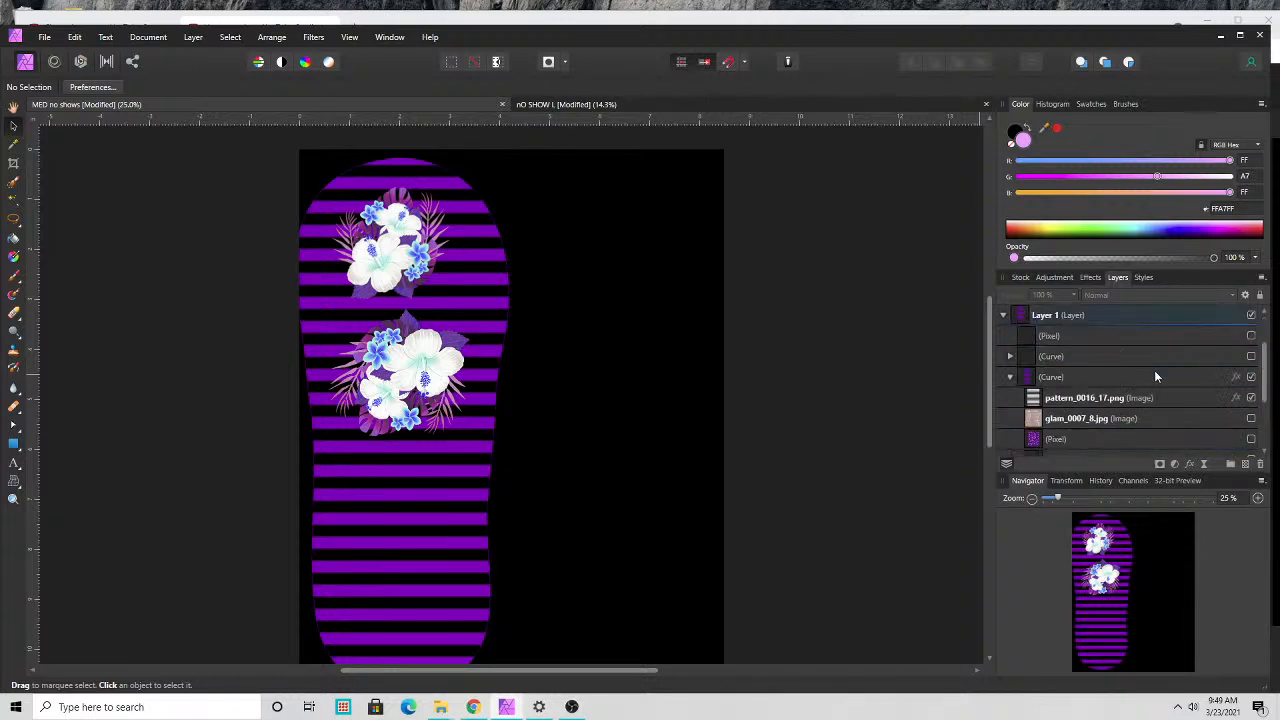
scroll(1155, 376, down, 1)
scroll(1155, 376, up, 2)
scroll(1157, 378, down, 1)
click(1251, 357)
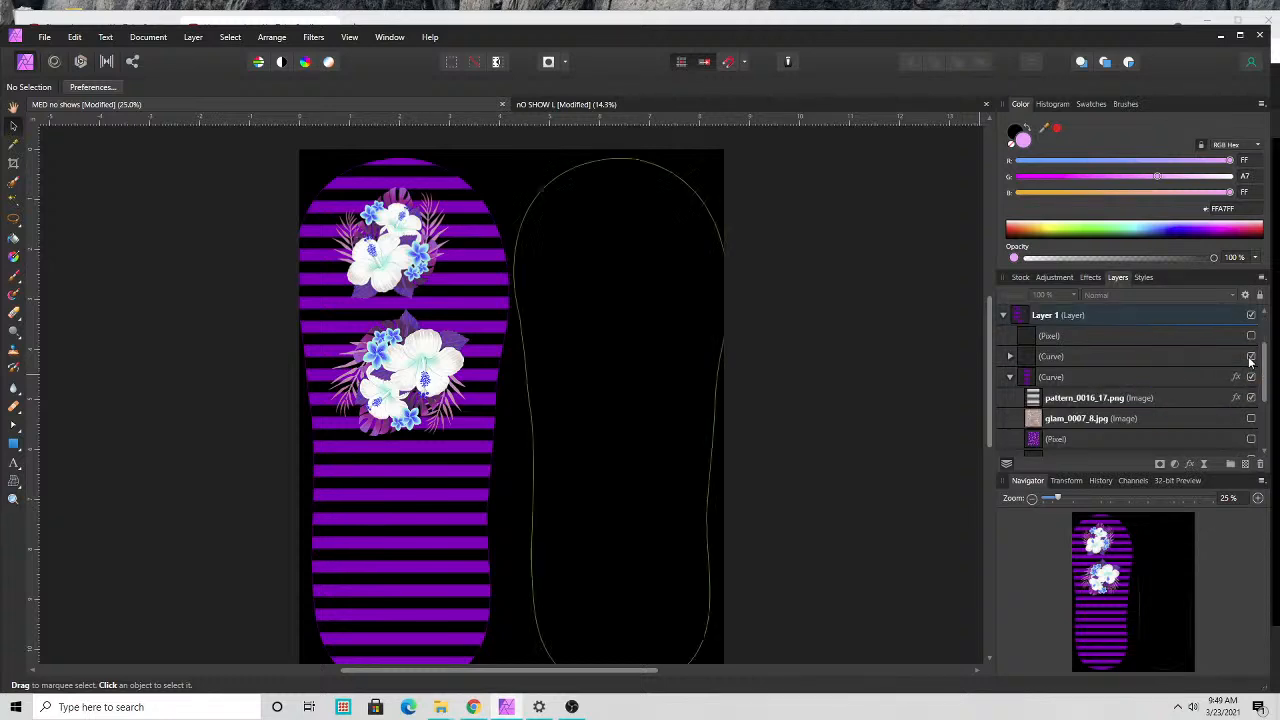
click(1251, 336)
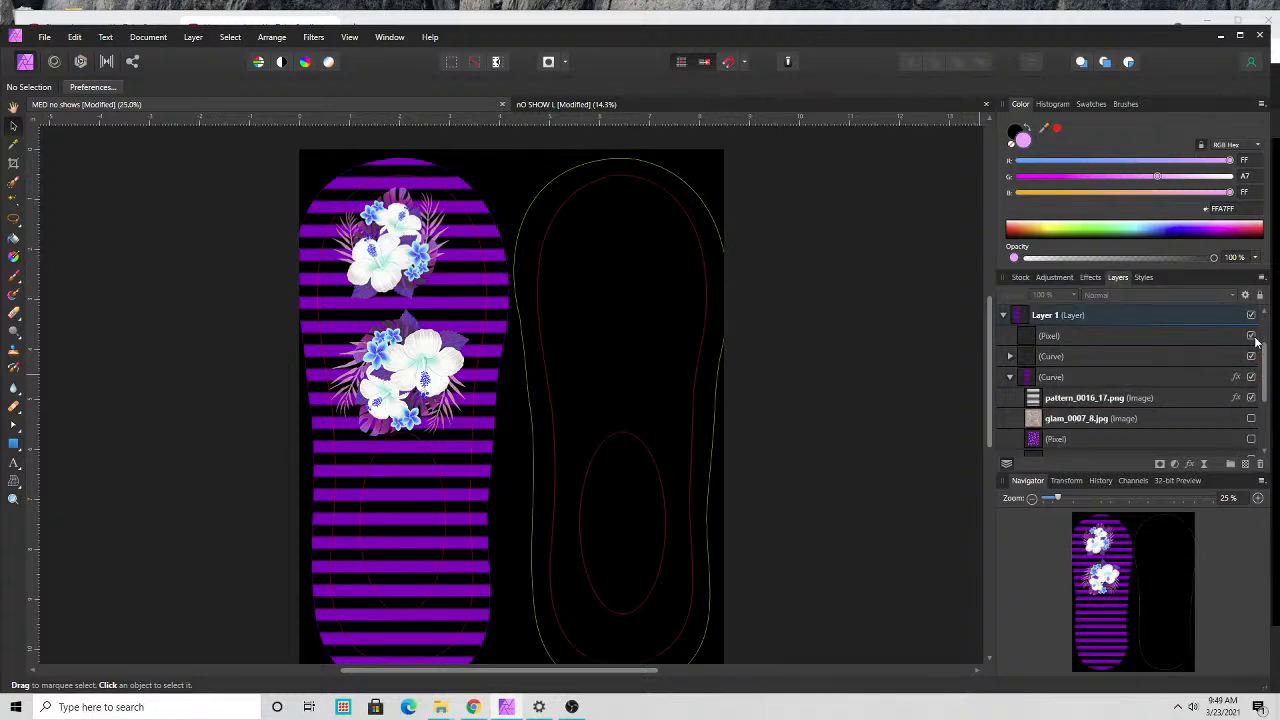
click(1251, 336)
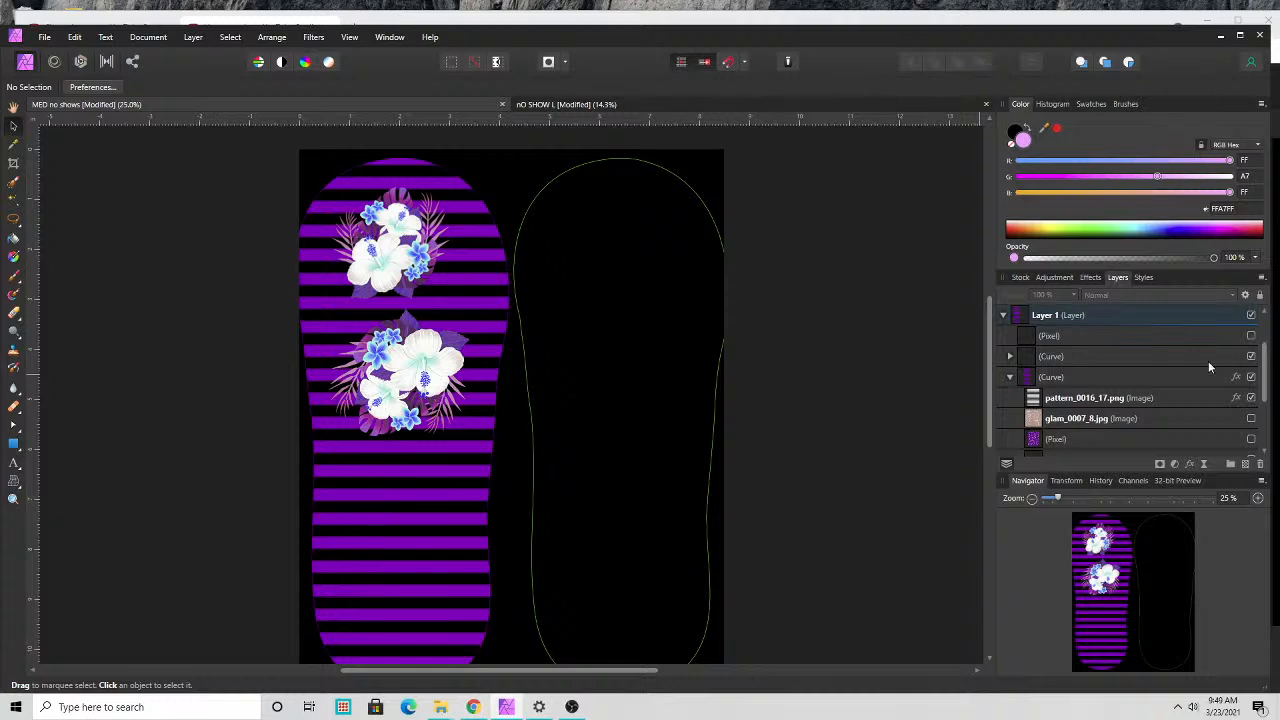
- Duplicate pattern_0016_17.png, move the copy over the right sole and clip it inside the right sole's curve
click(1082, 378)
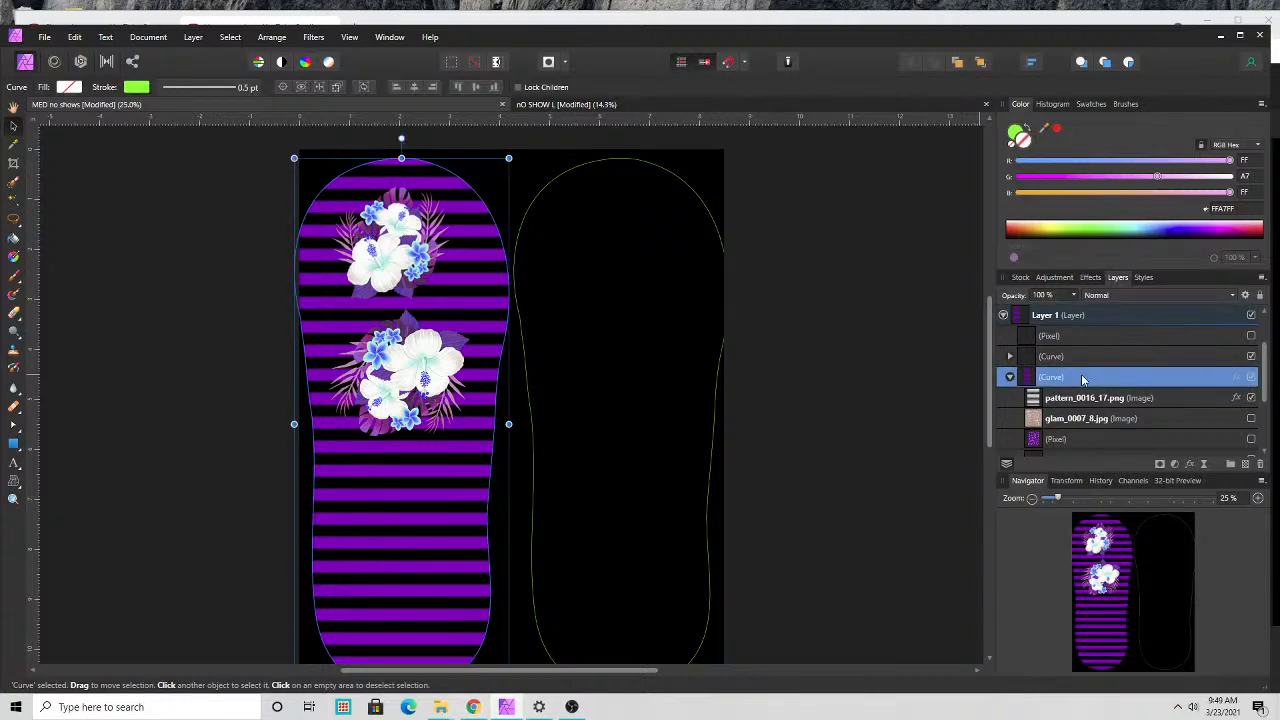
right_click(1094, 400)
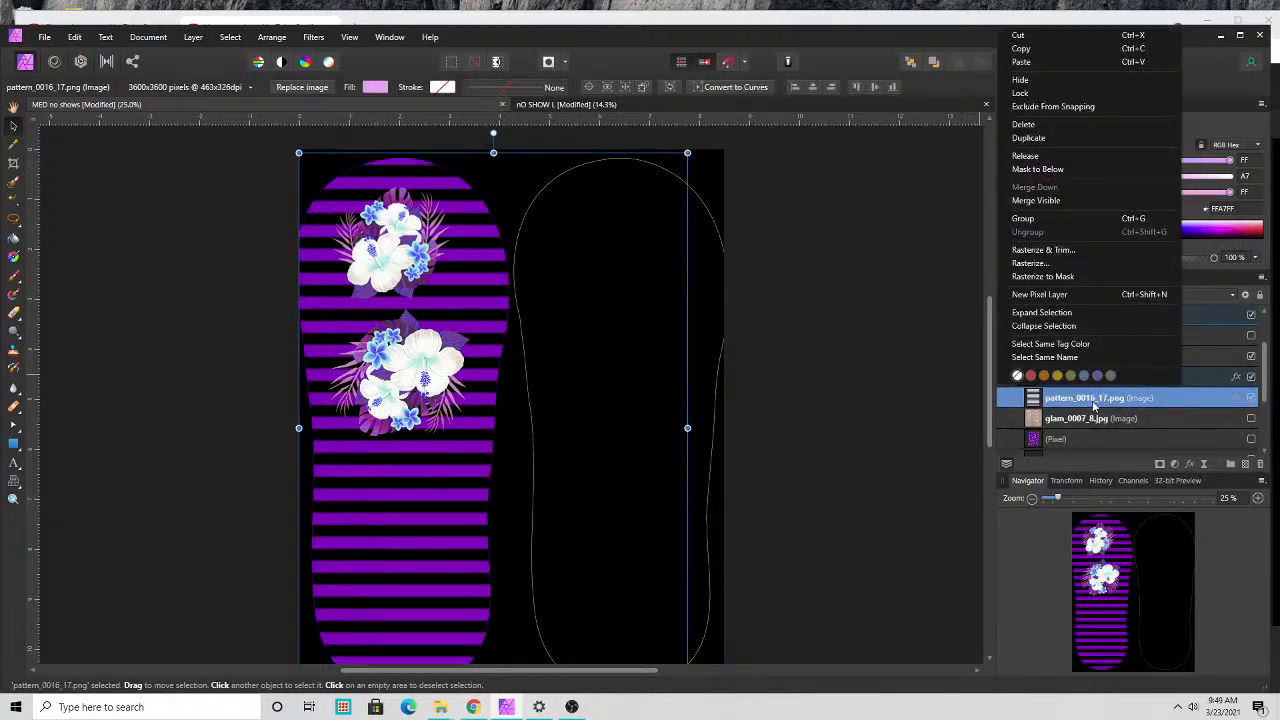
click(1047, 139)
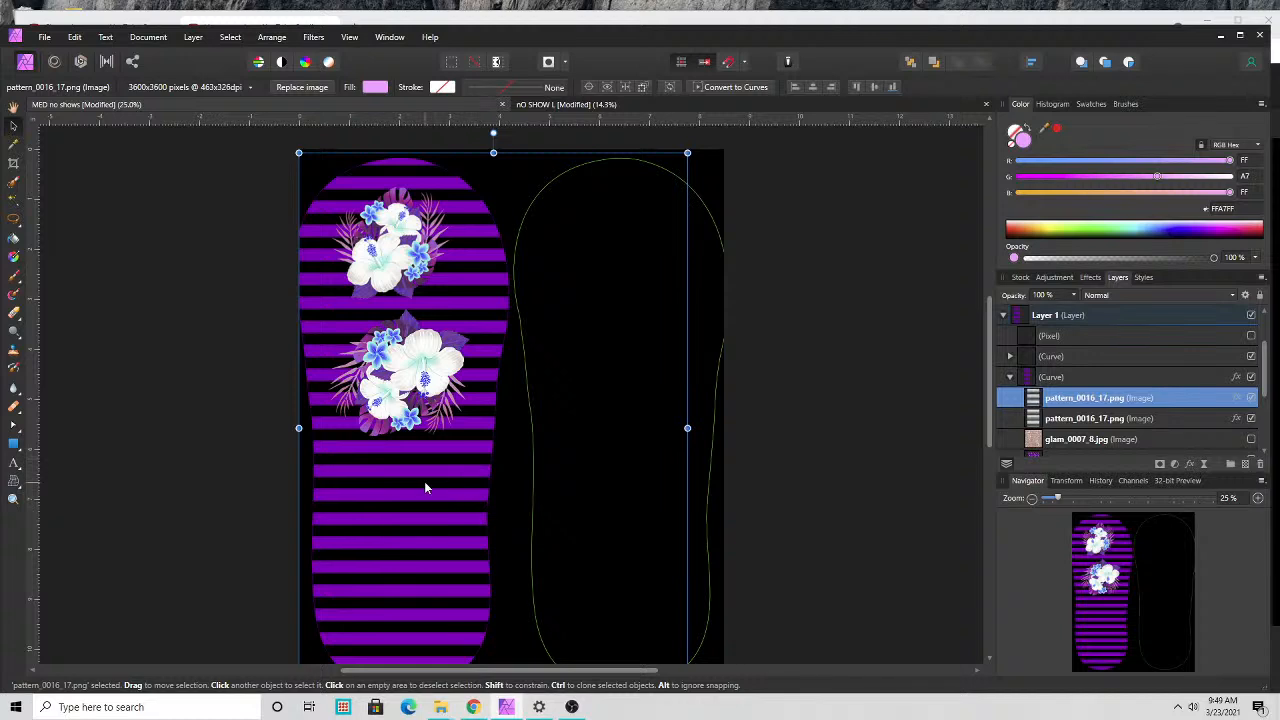
drag(425, 487, 634, 471)
double_click(1073, 400)
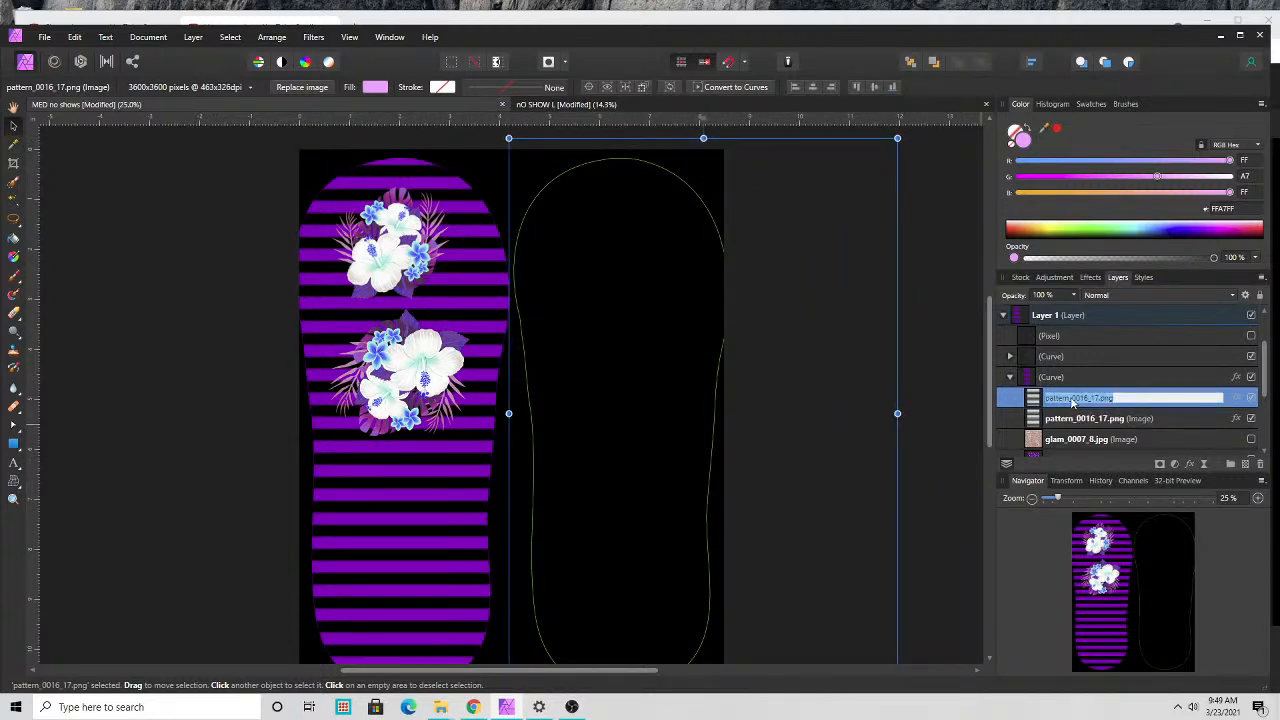
drag(1072, 402, 1073, 372)
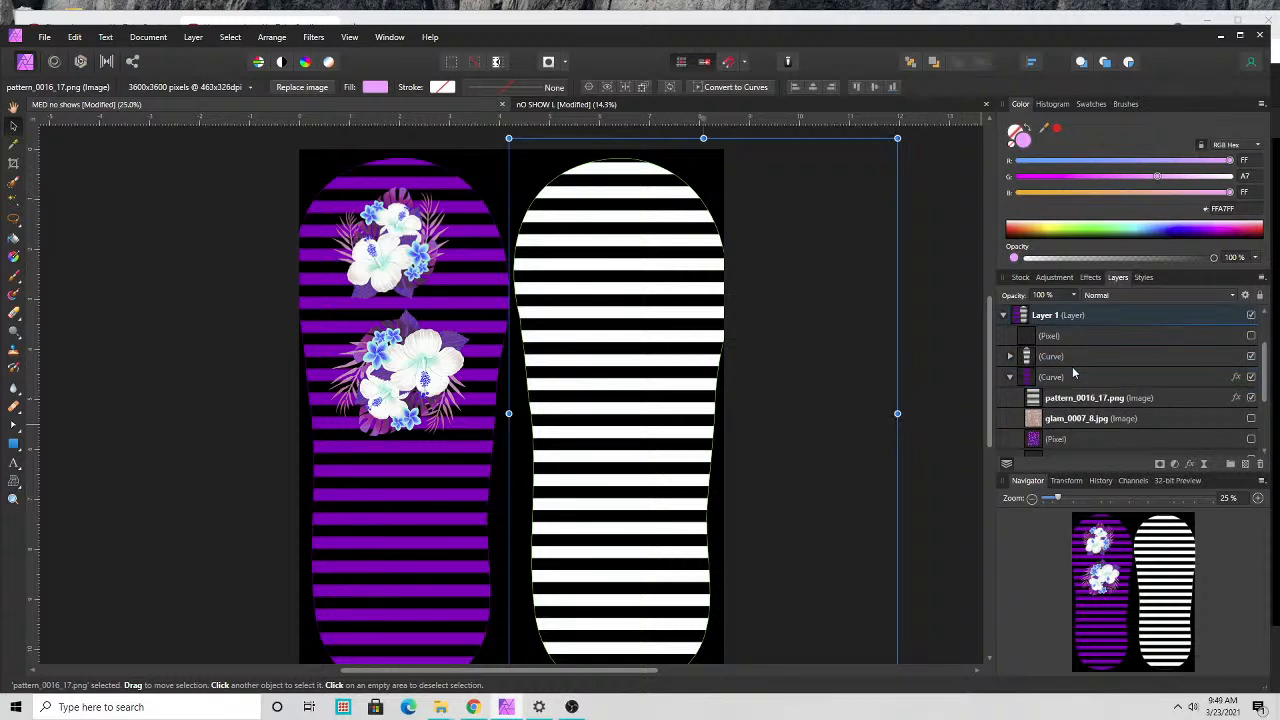
click(224, 366)
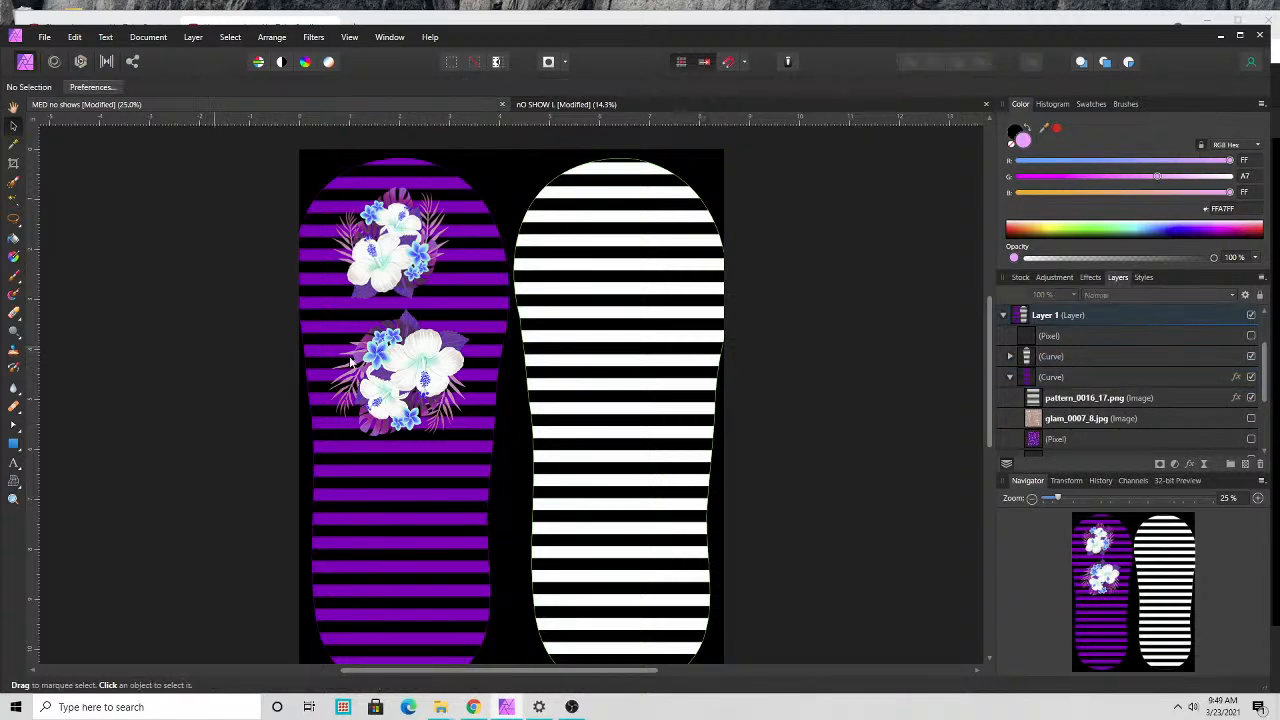
- Collapse the left sole's curve and Layer 1, and look over both striped soles
scroll(947, 296, down, 1)
scroll(913, 318, up, 2)
click(1011, 378)
click(1009, 377)
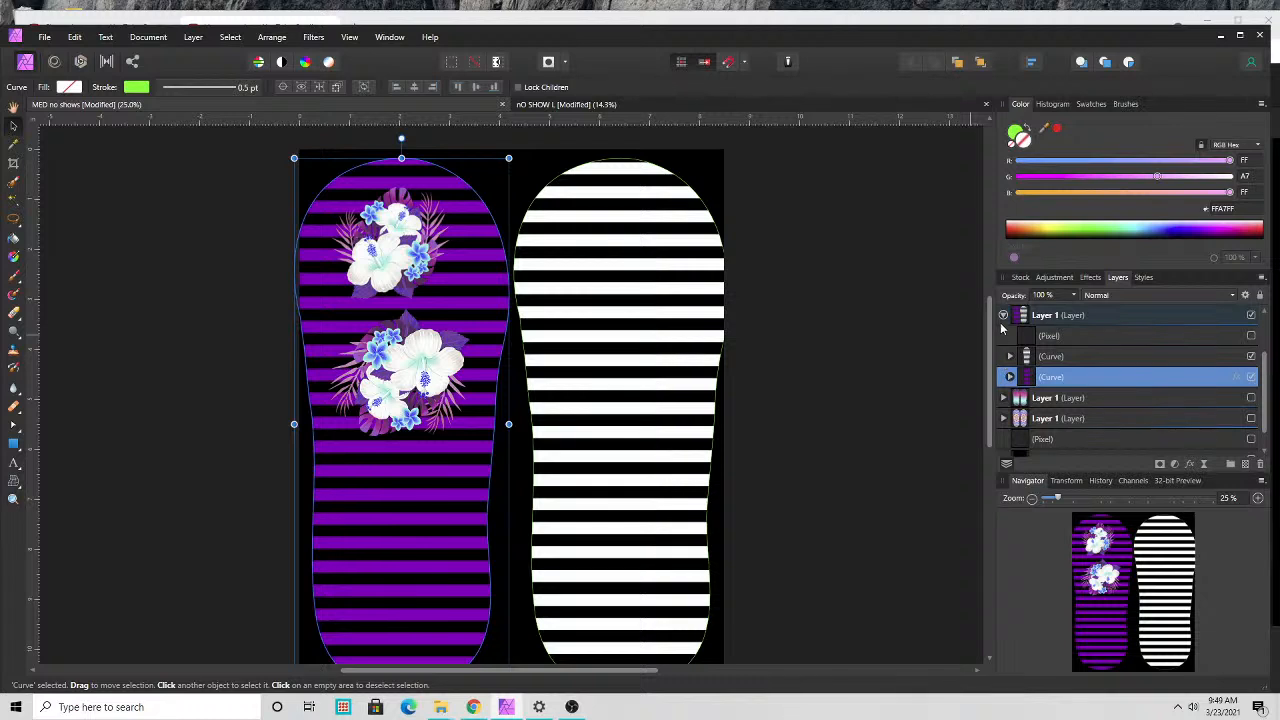
click(1003, 316)
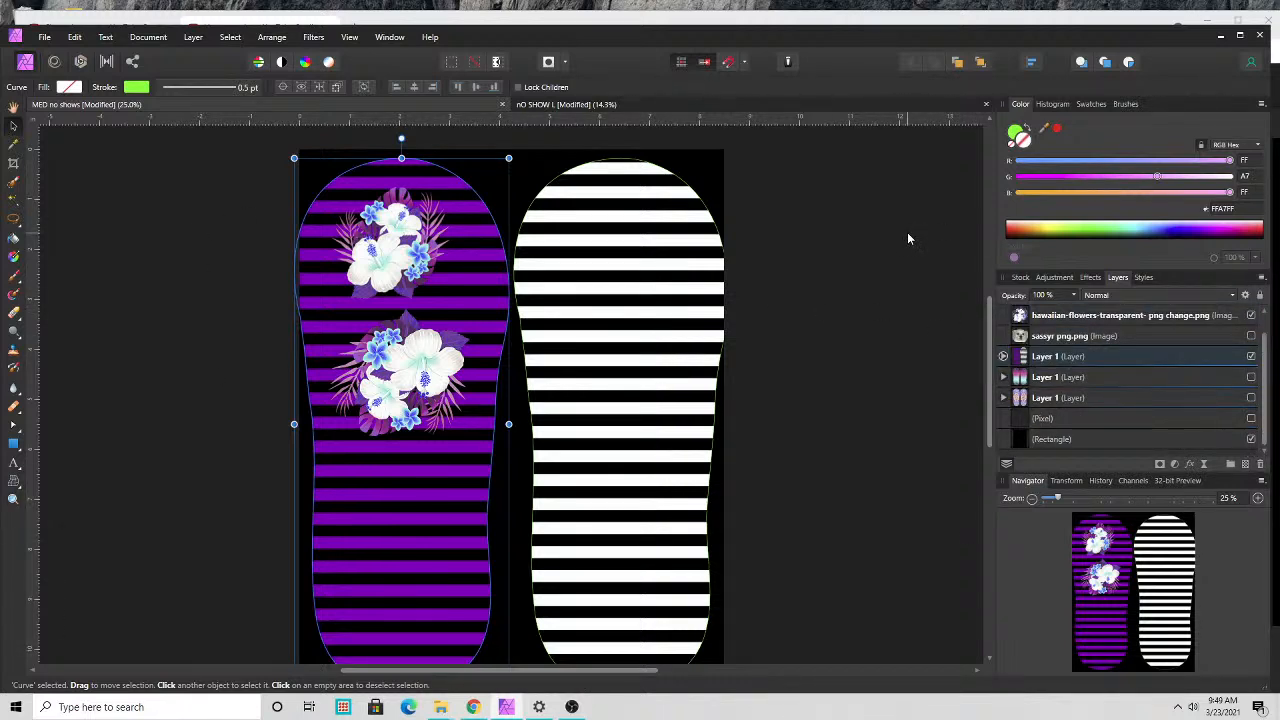
scroll(907, 238, down, 1)
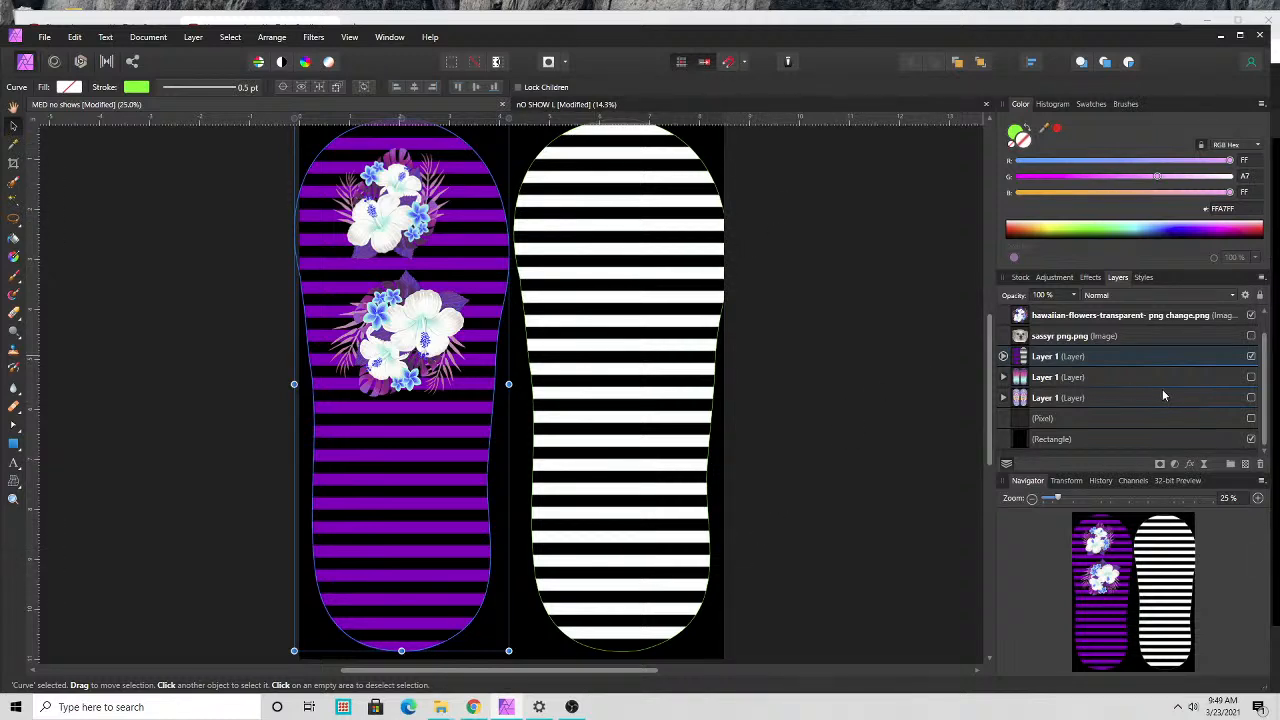
key(ctrl+v)
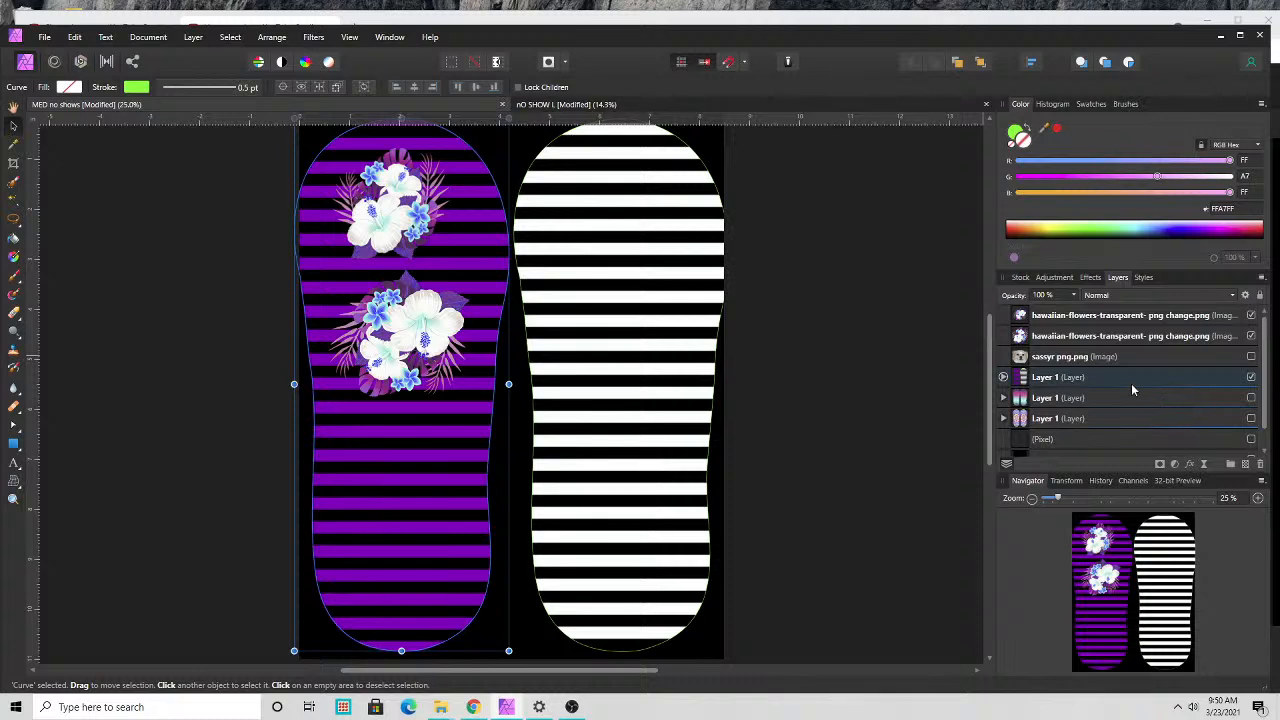
scroll(909, 385, up, 2)
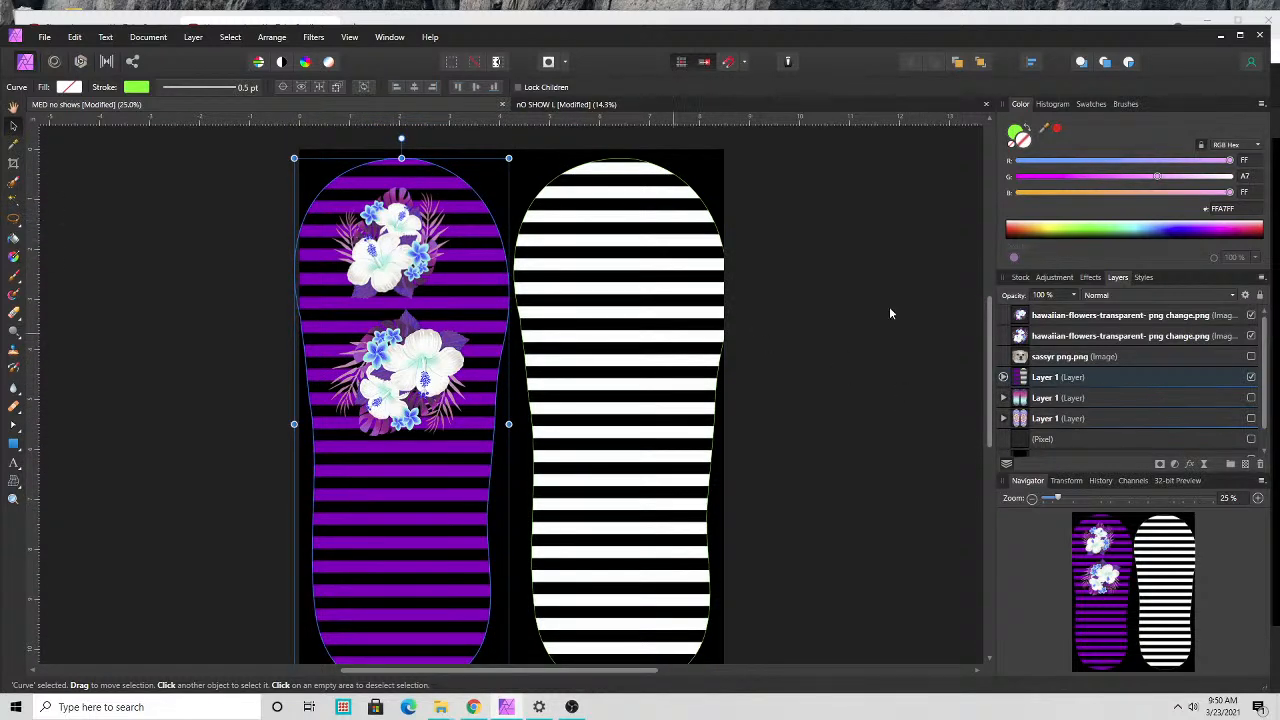
- Expand Layer 1 and the right sole's curve, and hide the pattern_0016_17.png copy clipped inside it
click(1003, 377)
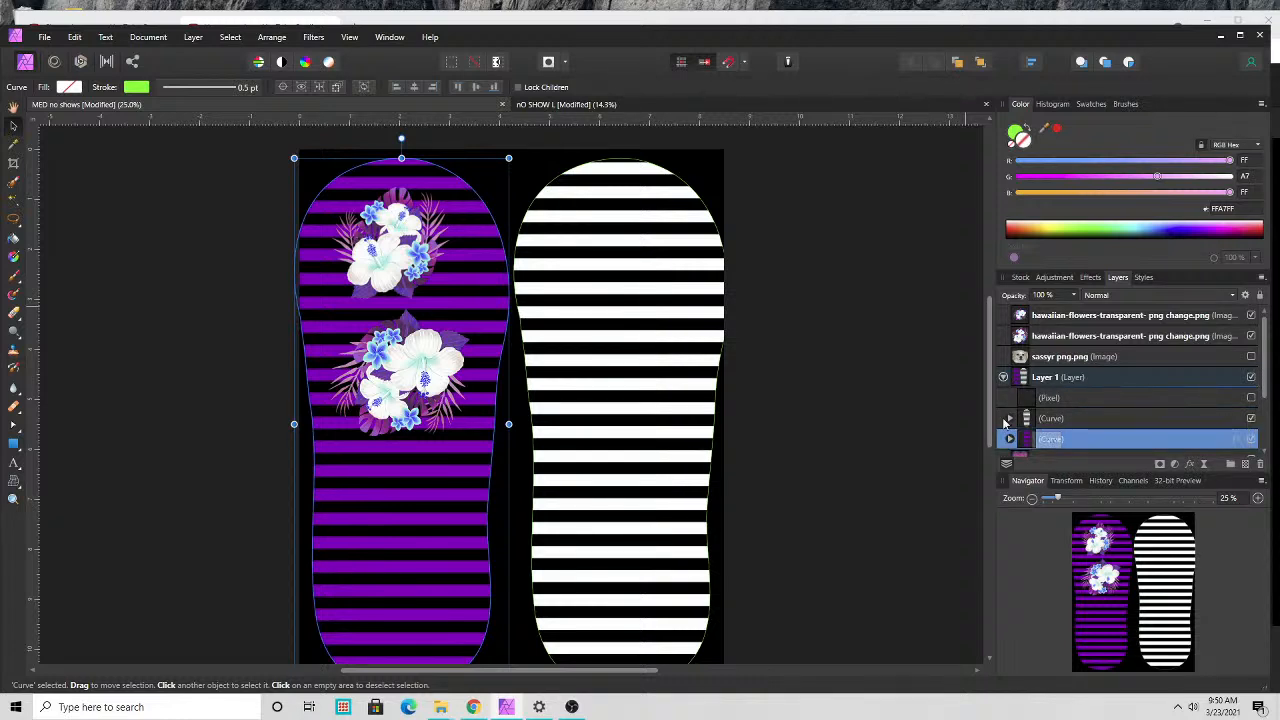
click(1010, 418)
scroll(1219, 424, down, 3)
click(1251, 315)
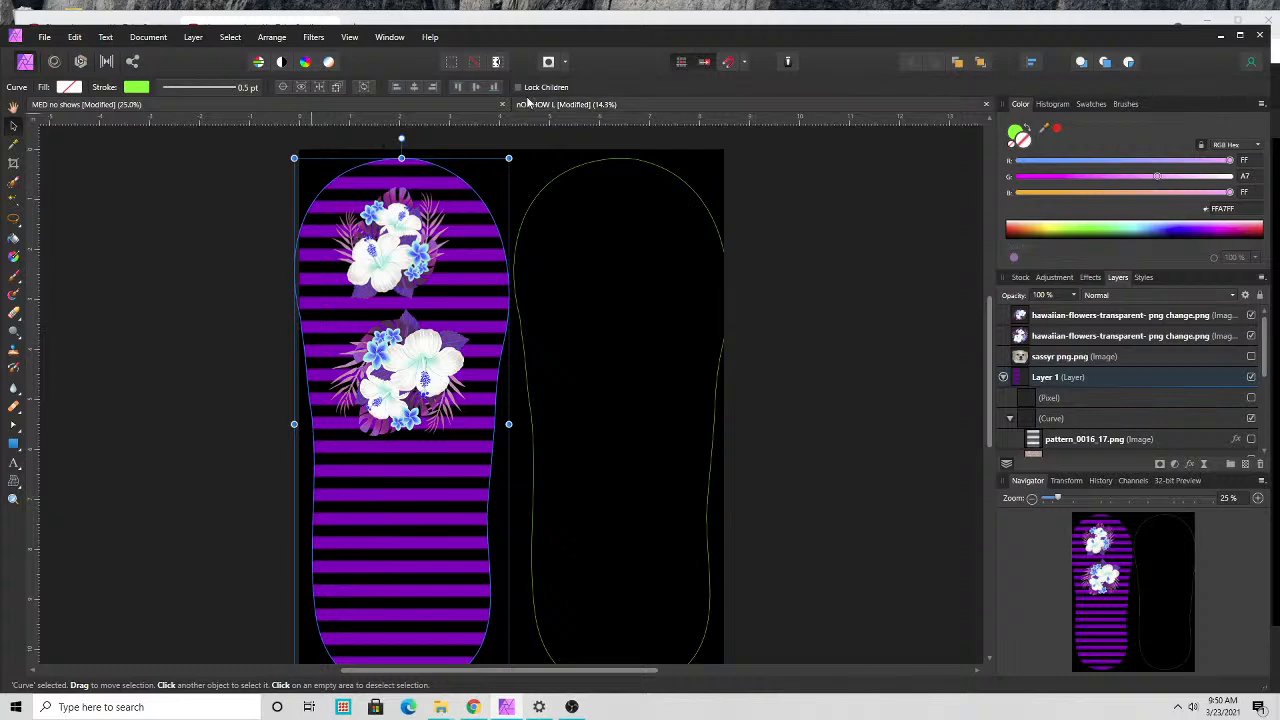
- Copy the Pixel layer with the white word design on the right-hand purple panel of the nO SHOW L document
click(567, 104)
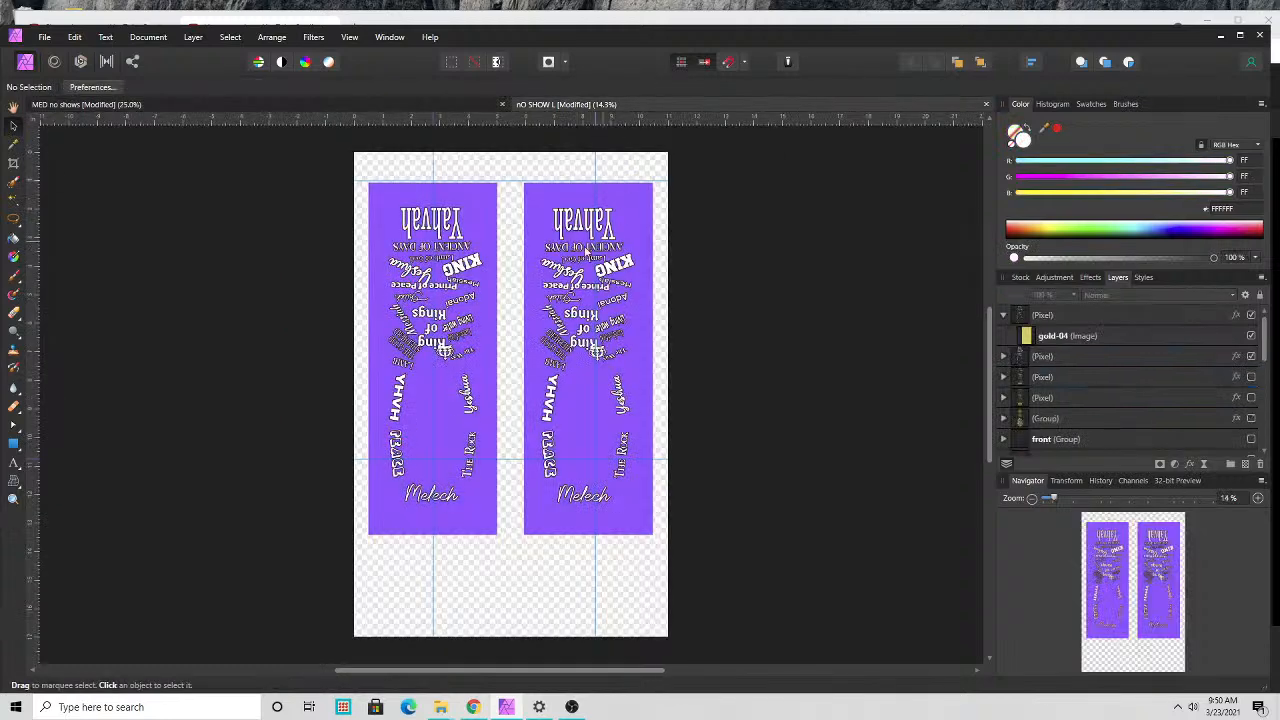
click(585, 326)
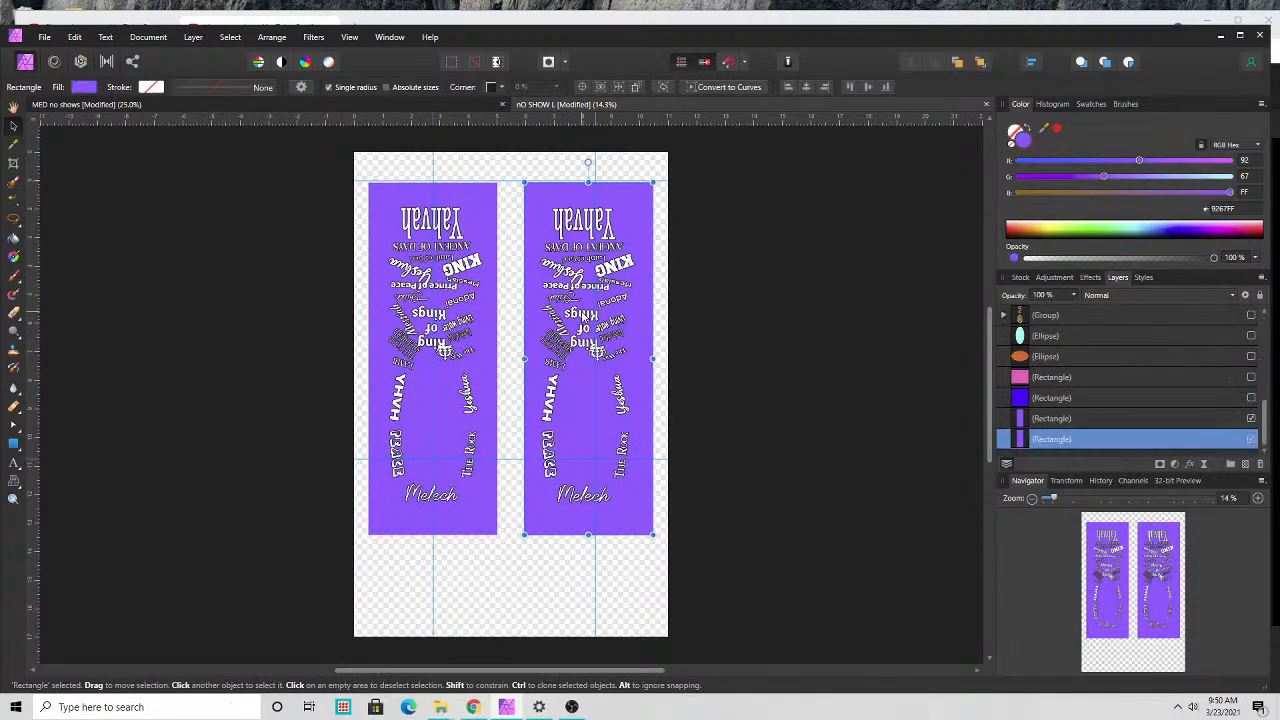
click(1065, 318)
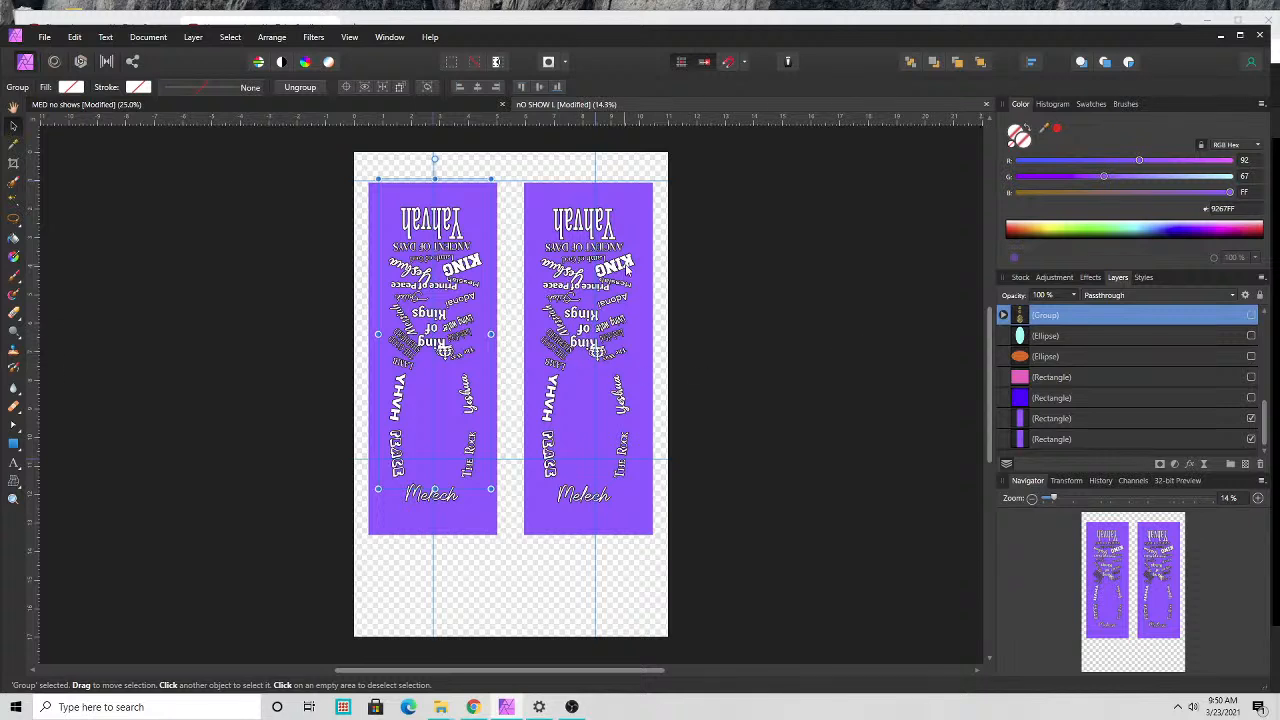
click(628, 270)
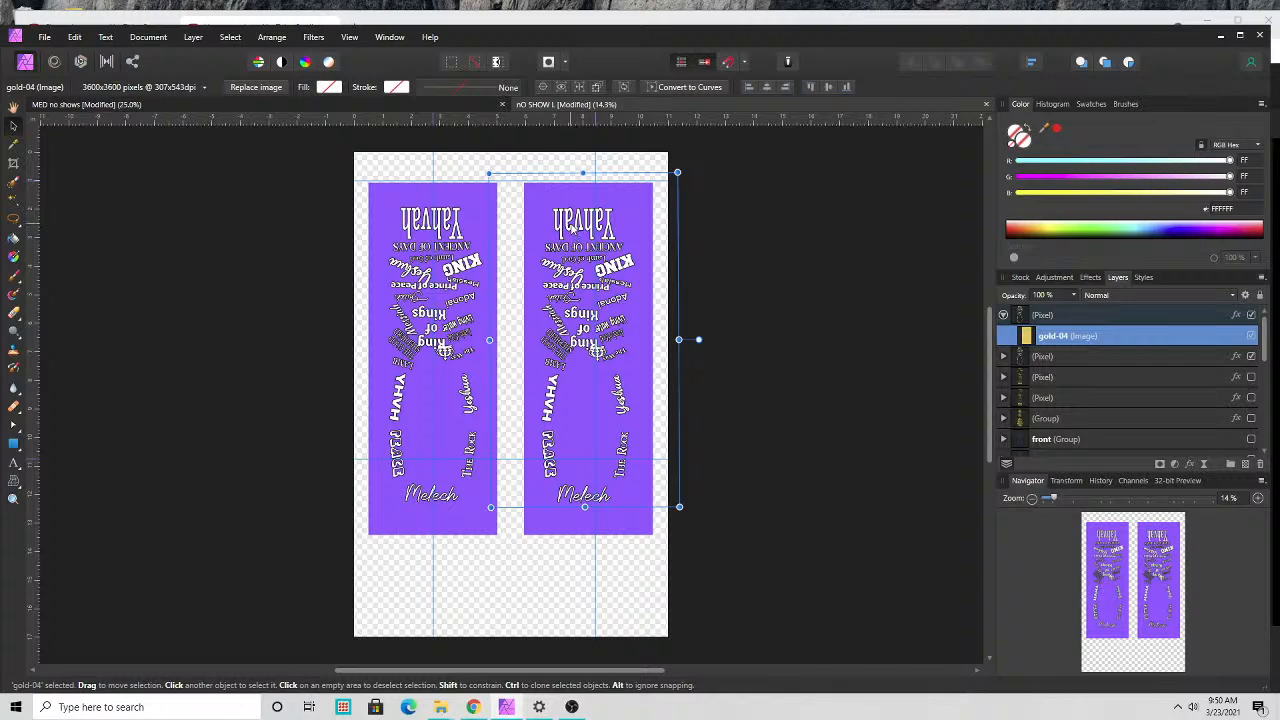
click(799, 246)
click(1096, 314)
right_click(1096, 314)
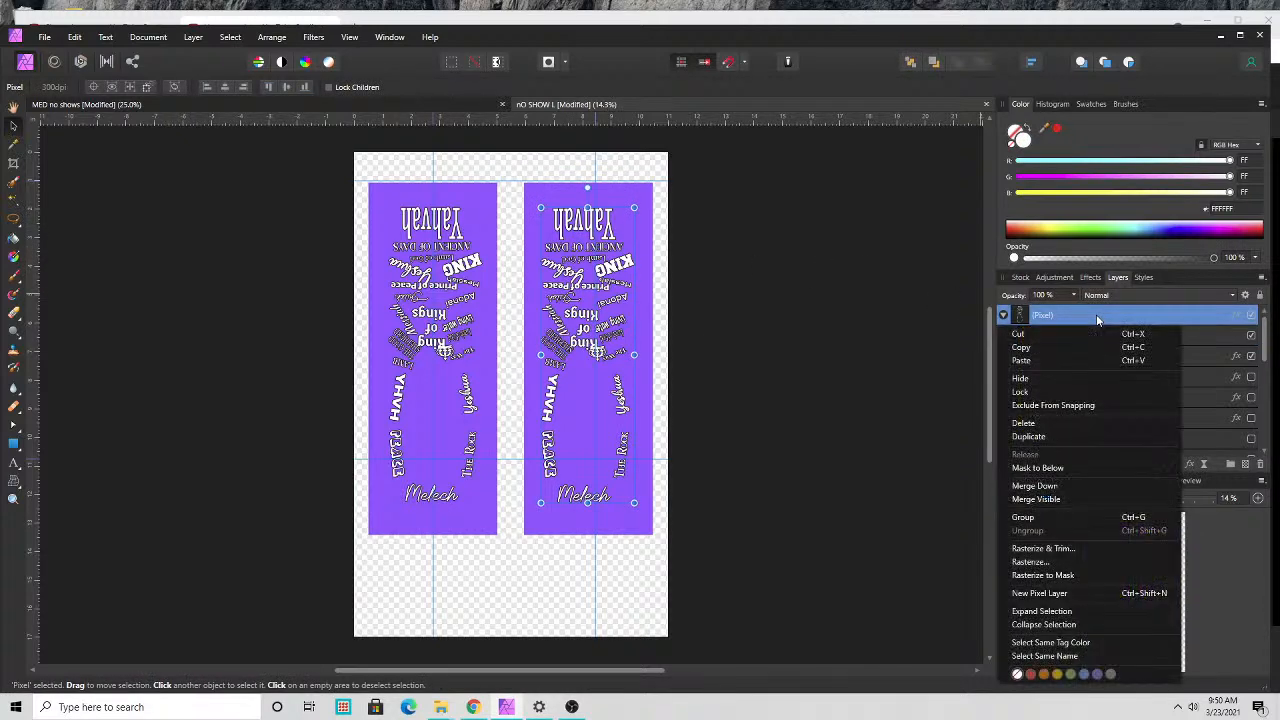
click(1050, 352)
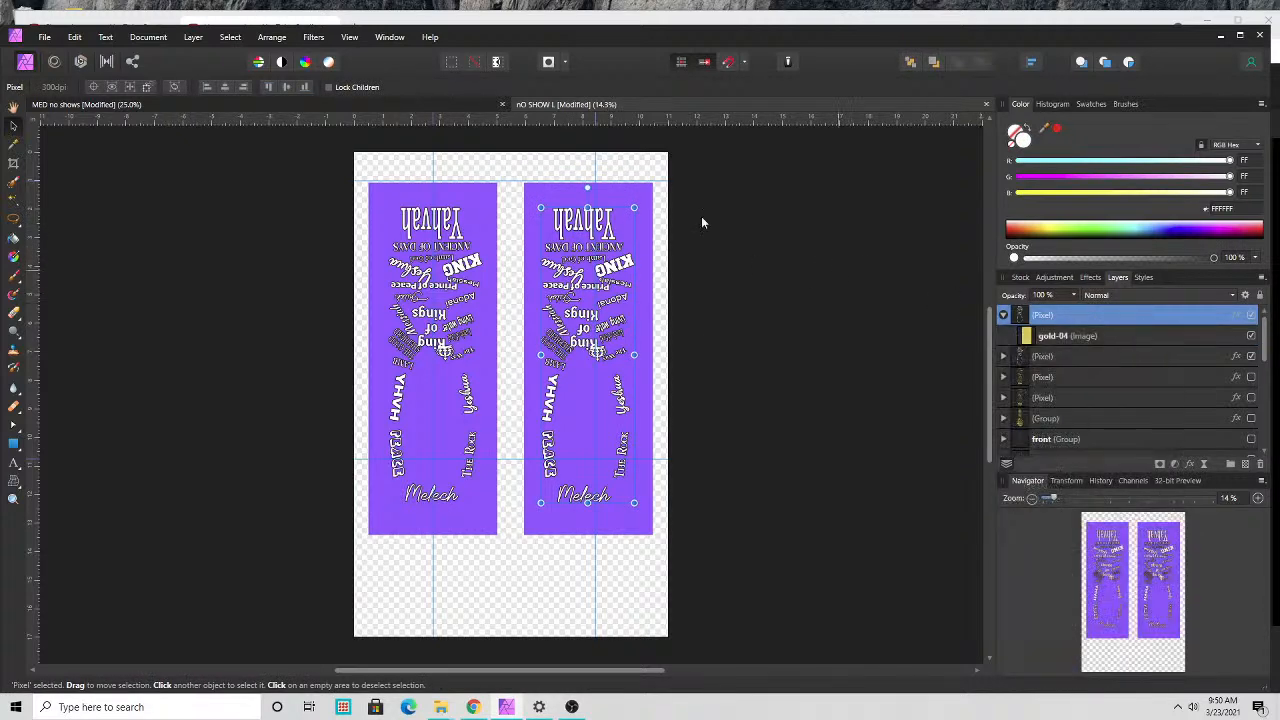
- Paste the word design into the MED no shows document and position it over the right sole
click(329, 105)
click(784, 204)
right_click(785, 209)
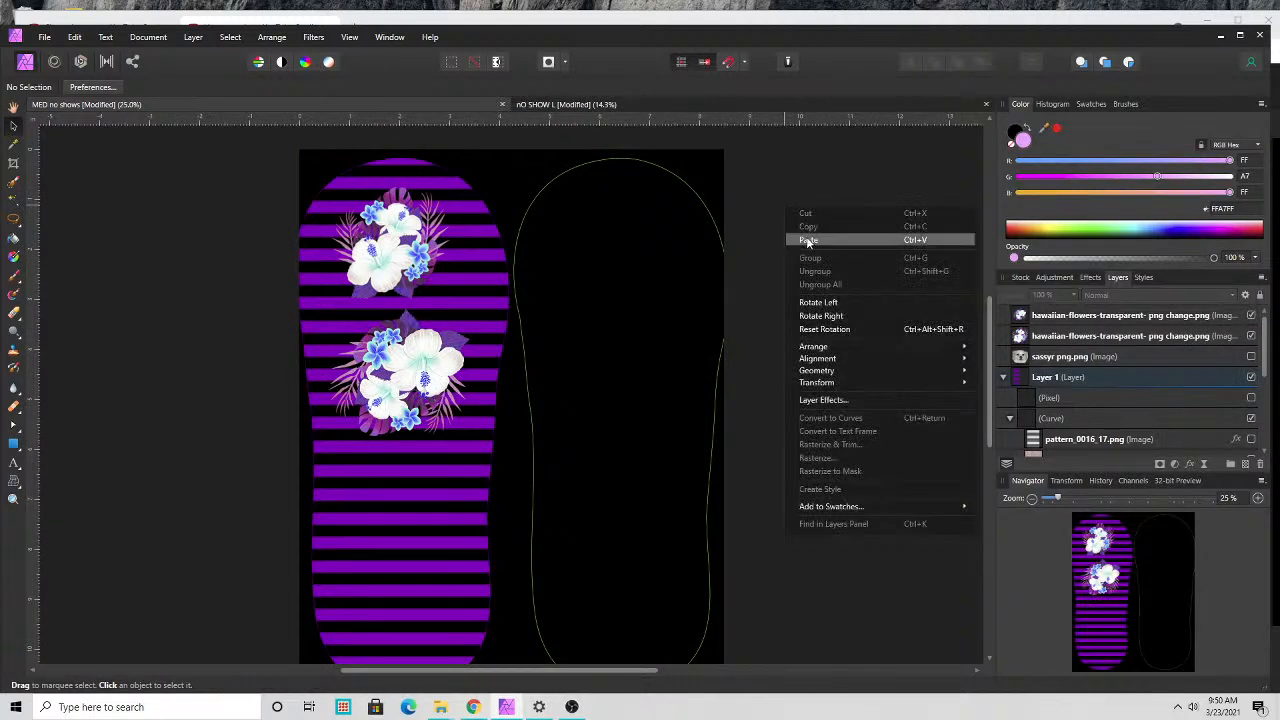
click(808, 240)
drag(603, 304, 589, 282)
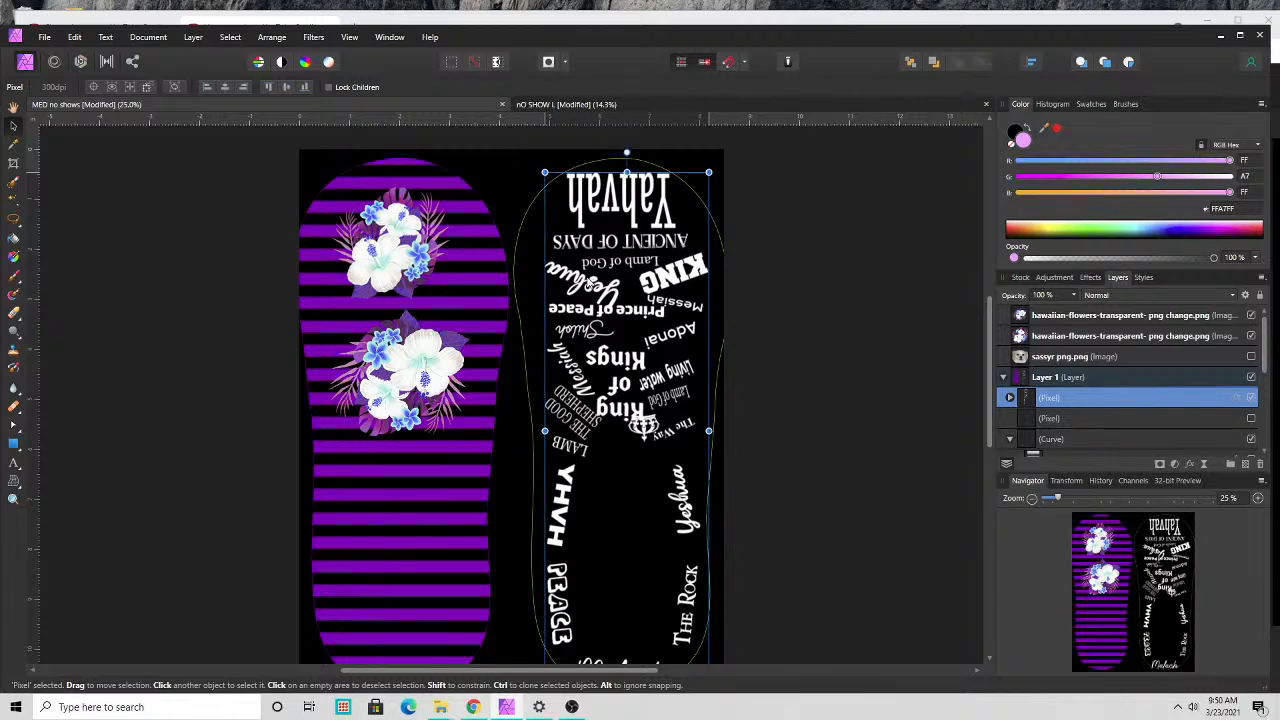
- Shorten the word design from its heel end, scale it down and reposition it within the right sole
scroll(816, 243, down, 2)
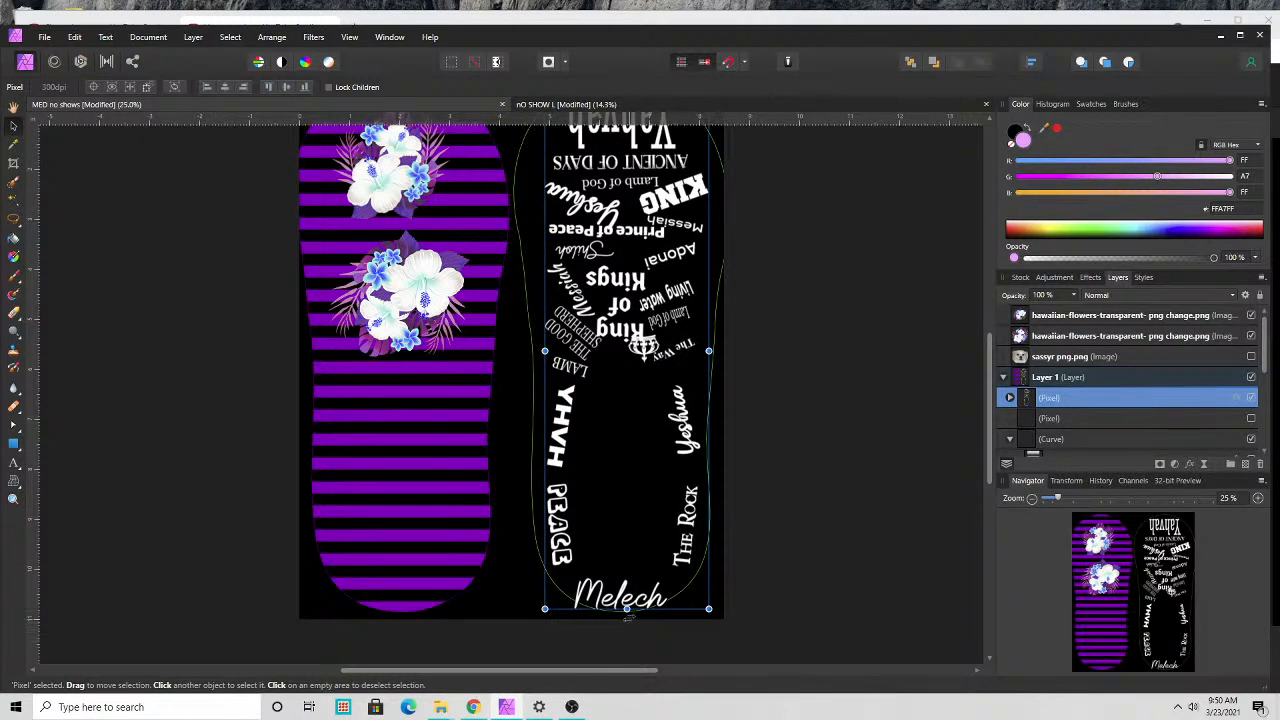
drag(626, 607, 626, 590)
scroll(728, 318, up, 2)
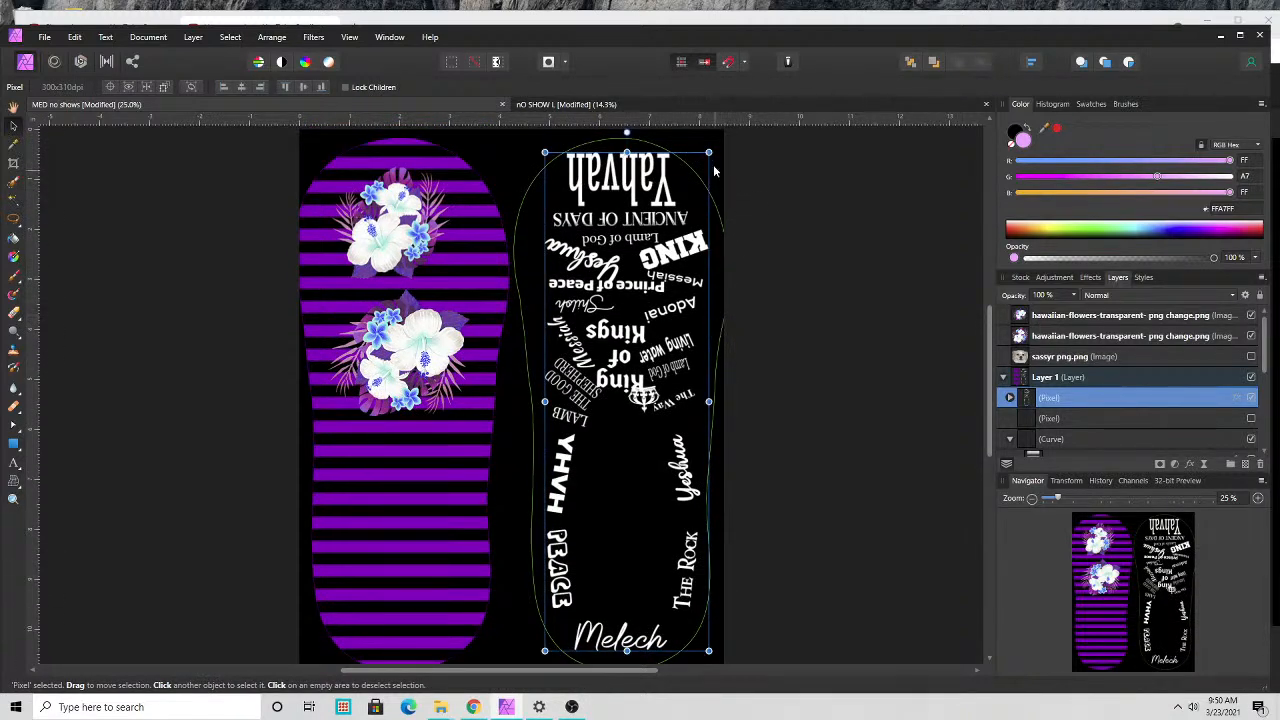
drag(707, 152, 689, 193)
drag(625, 230, 631, 233)
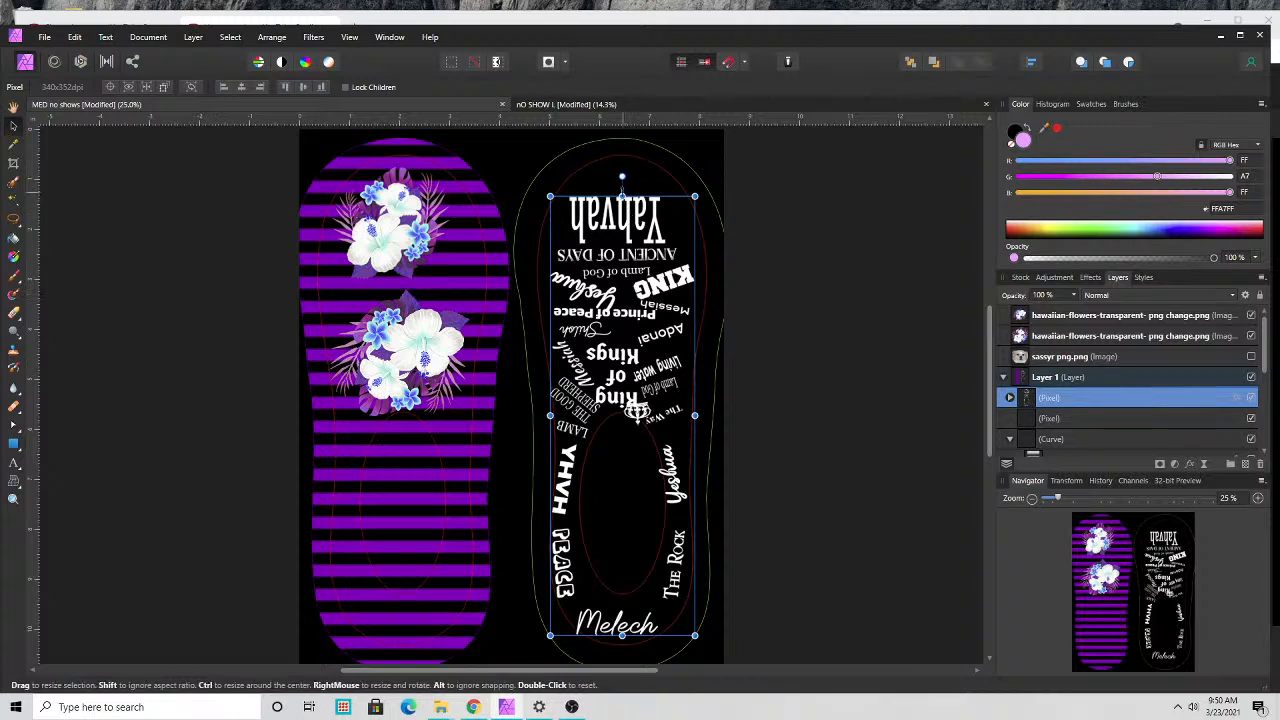
- Stretch the word design toward the toe, narrow its left side and widen its right side to fit the right sole's guides
mouse_move(622, 177)
mouse_down()
mouse_move(622, 157)
mouse_move(622, 170)
mouse_up()
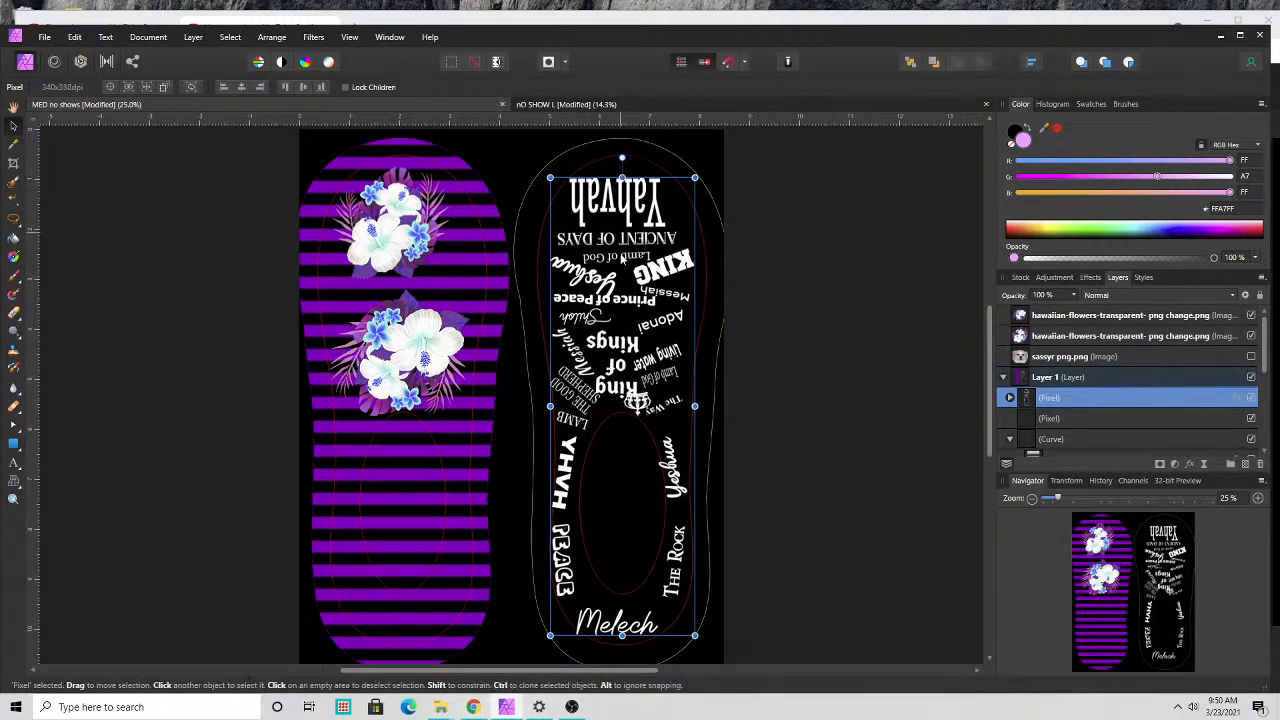
drag(550, 406, 556, 406)
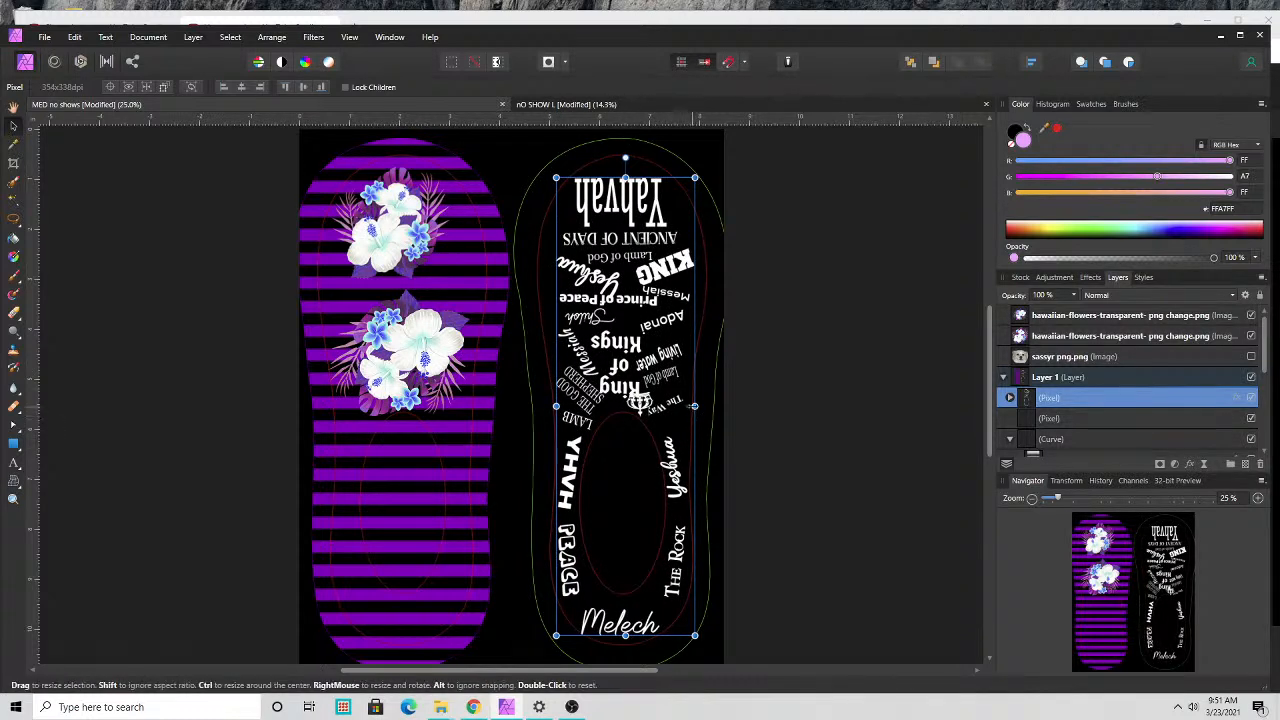
drag(694, 406, 700, 407)
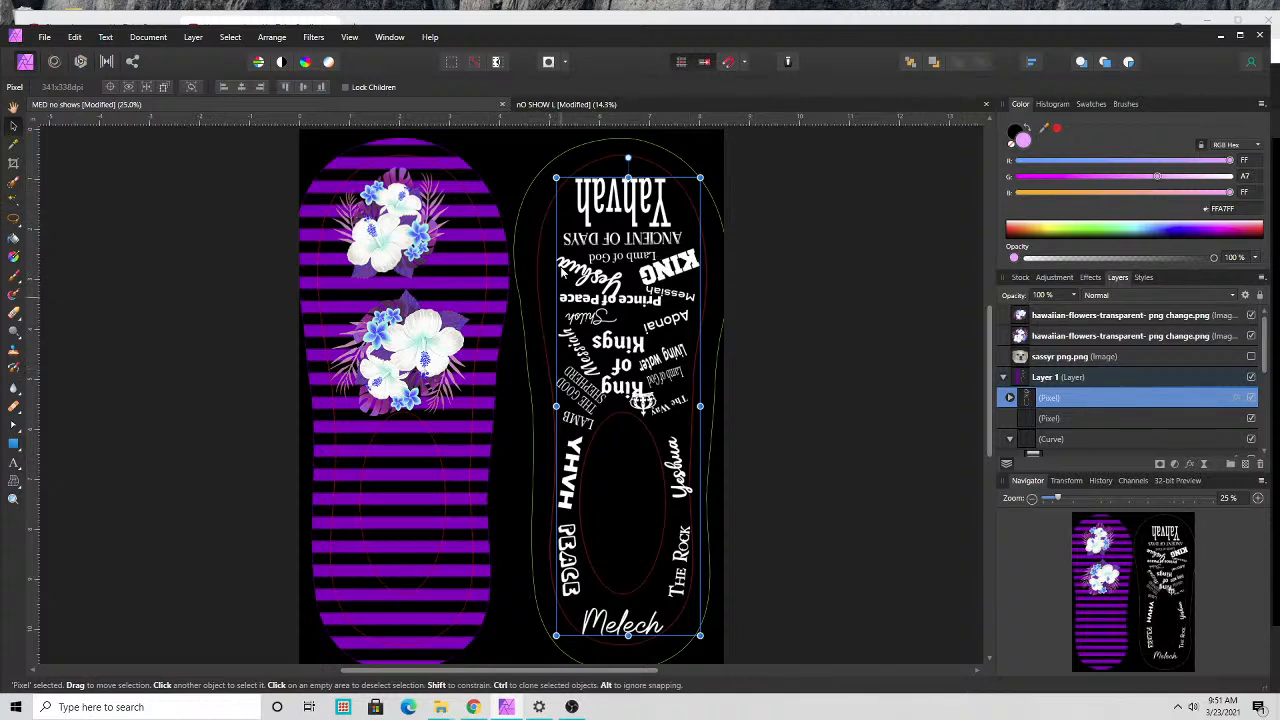
- Show the pattern_0016_17.png stripes in the right sole and set their Color Overlay to pink FF37B7
click(488, 277)
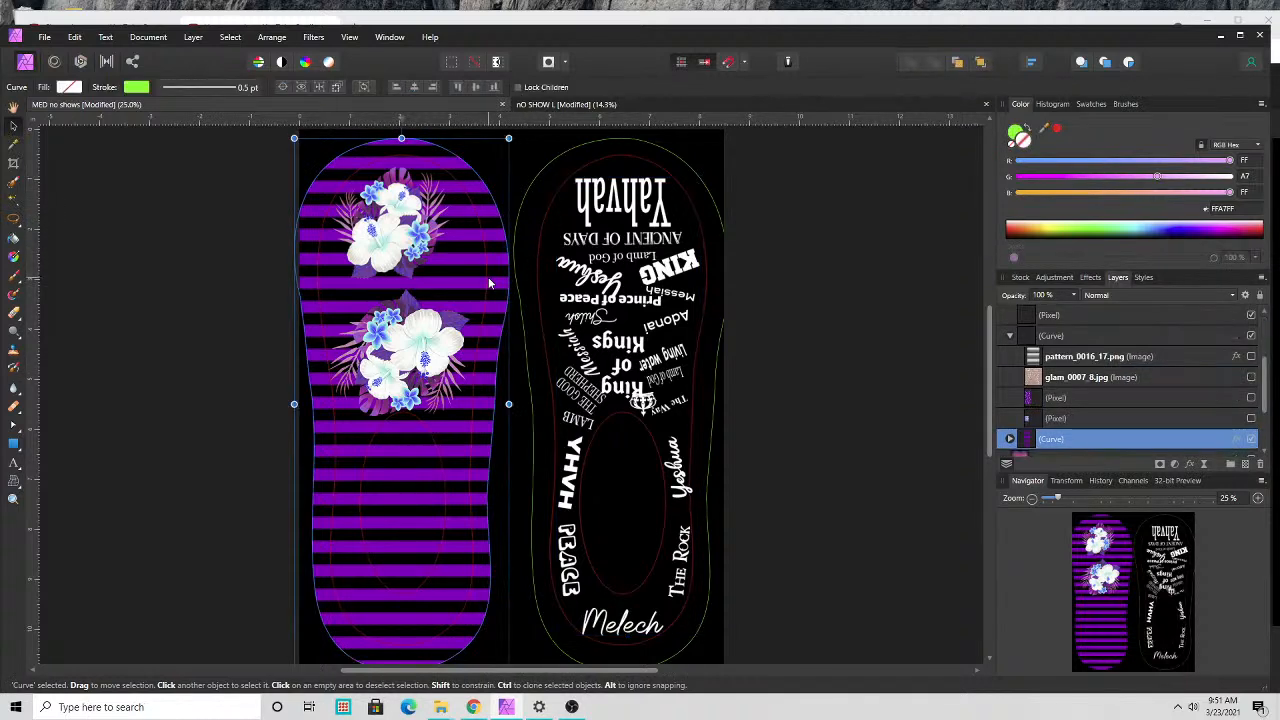
click(1251, 357)
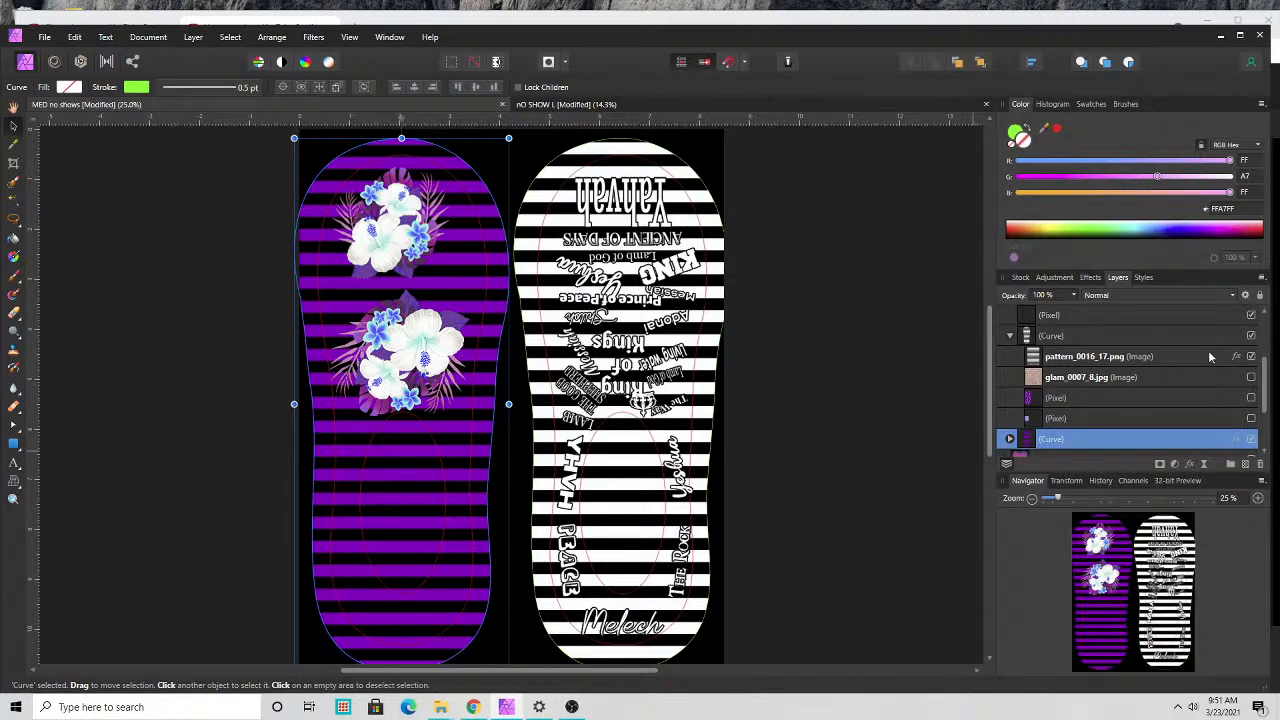
click(1212, 357)
click(1092, 278)
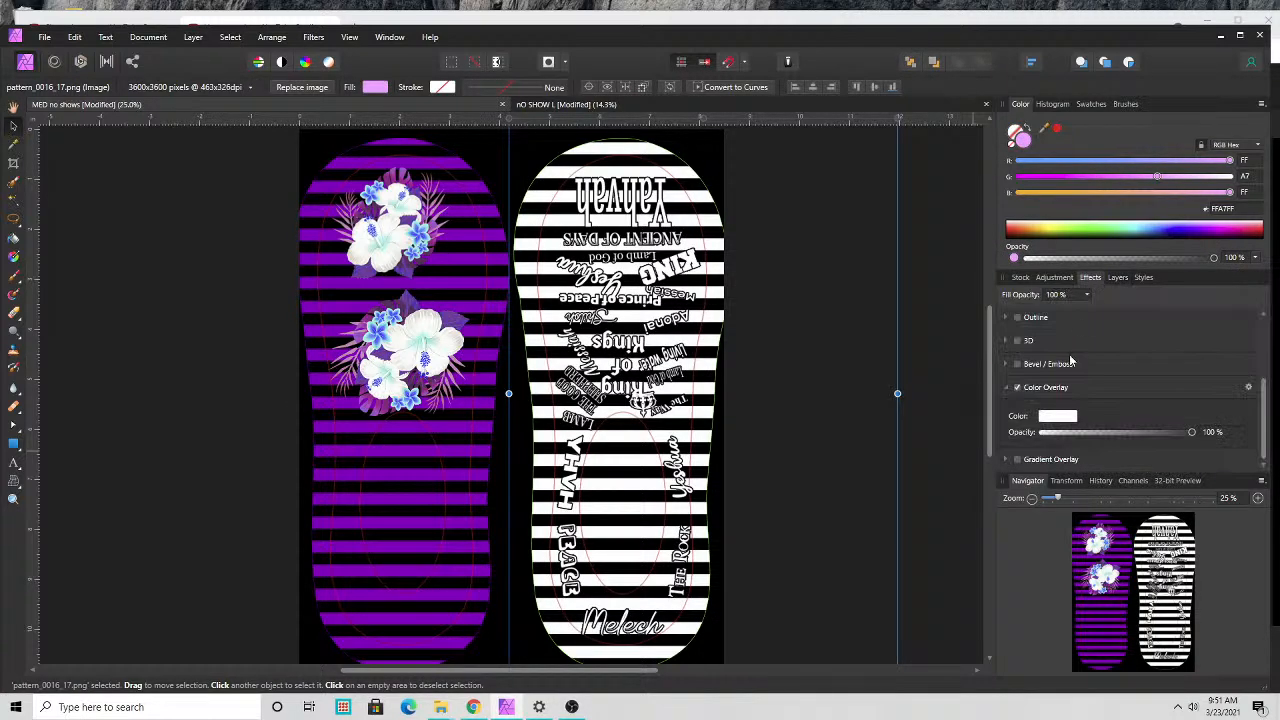
click(1058, 416)
click(1124, 537)
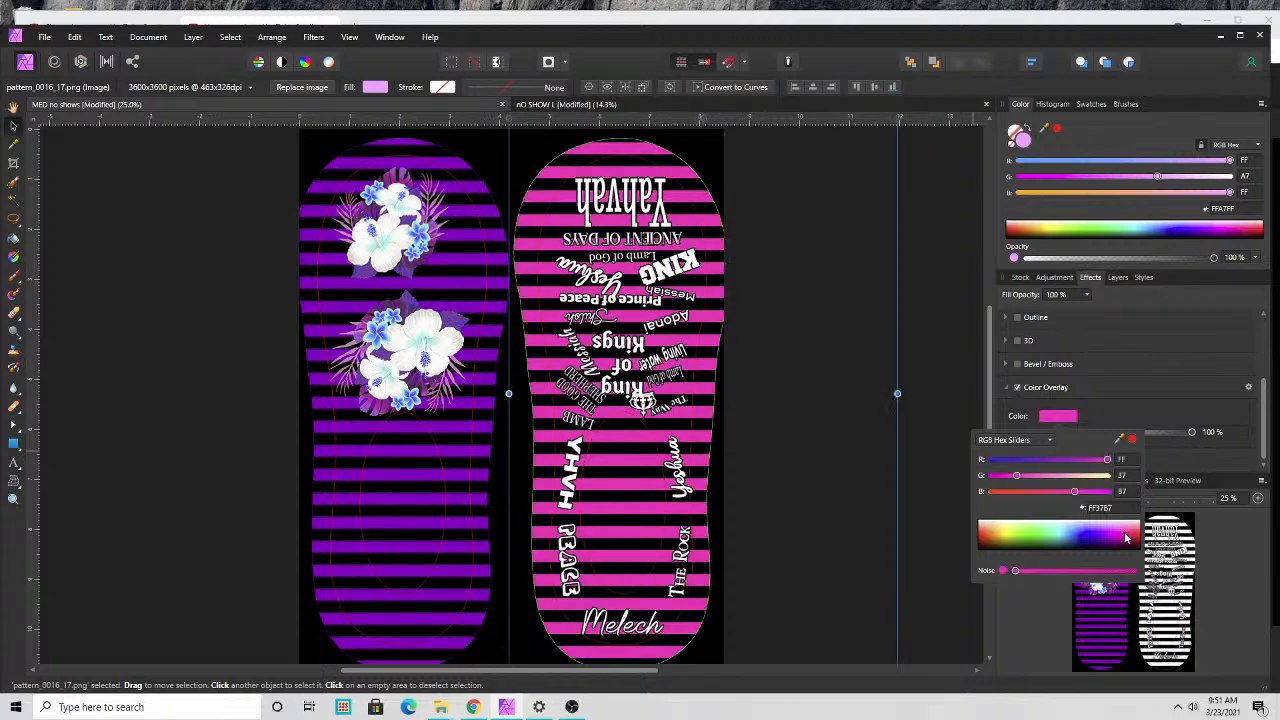
click(960, 267)
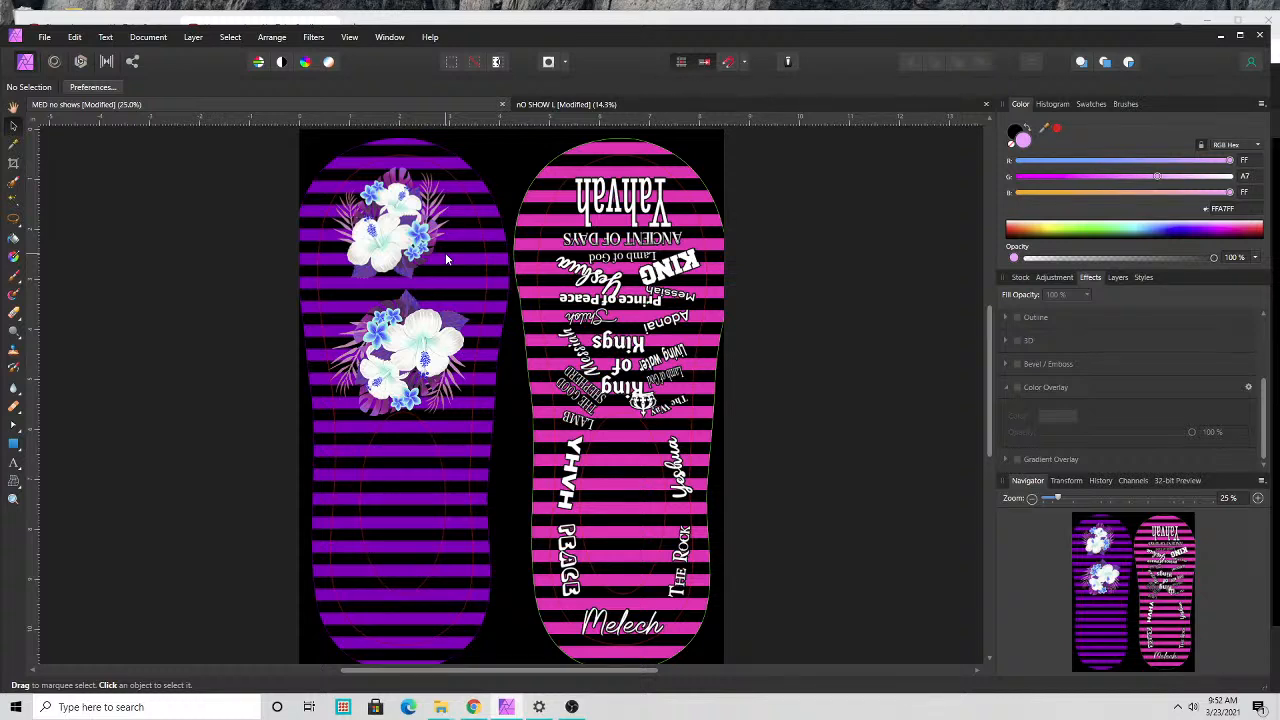
- Move the lower flower image up on the left sole and nudge the upper one slightly toward the toe
click(386, 369)
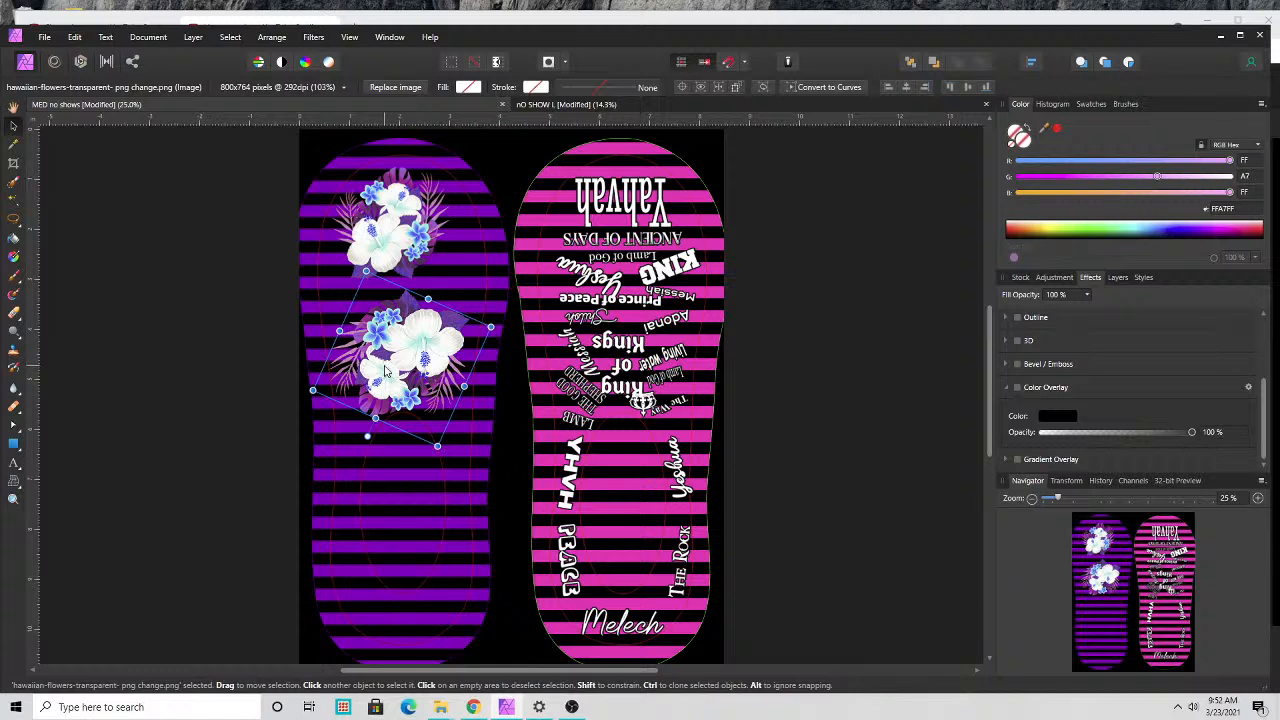
drag(386, 369, 324, 377)
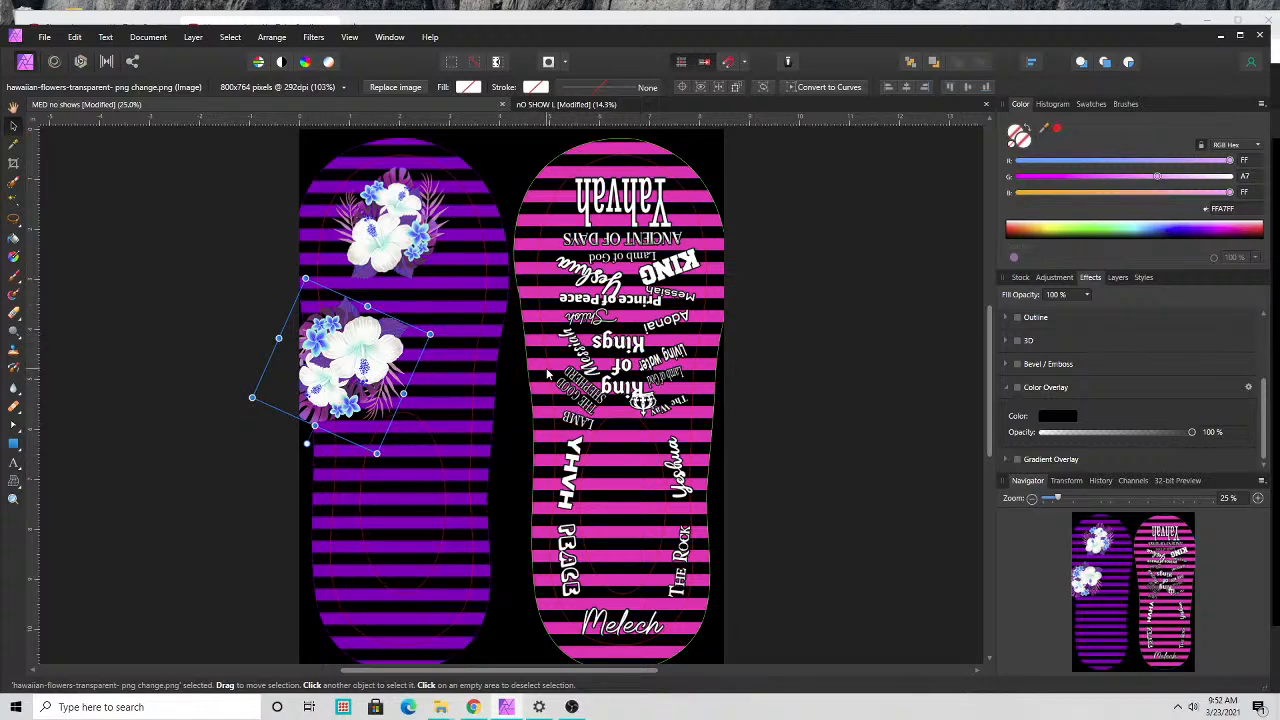
drag(330, 365, 390, 337)
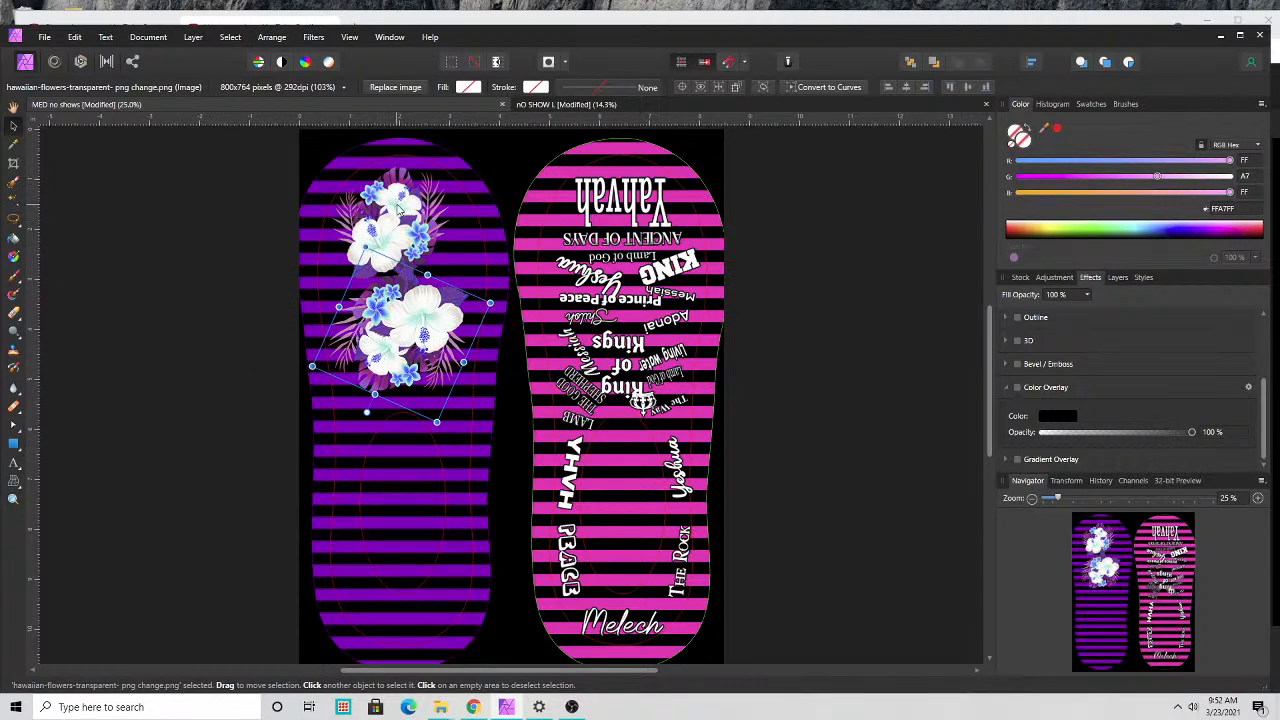
click(398, 205)
drag(398, 205, 400, 202)
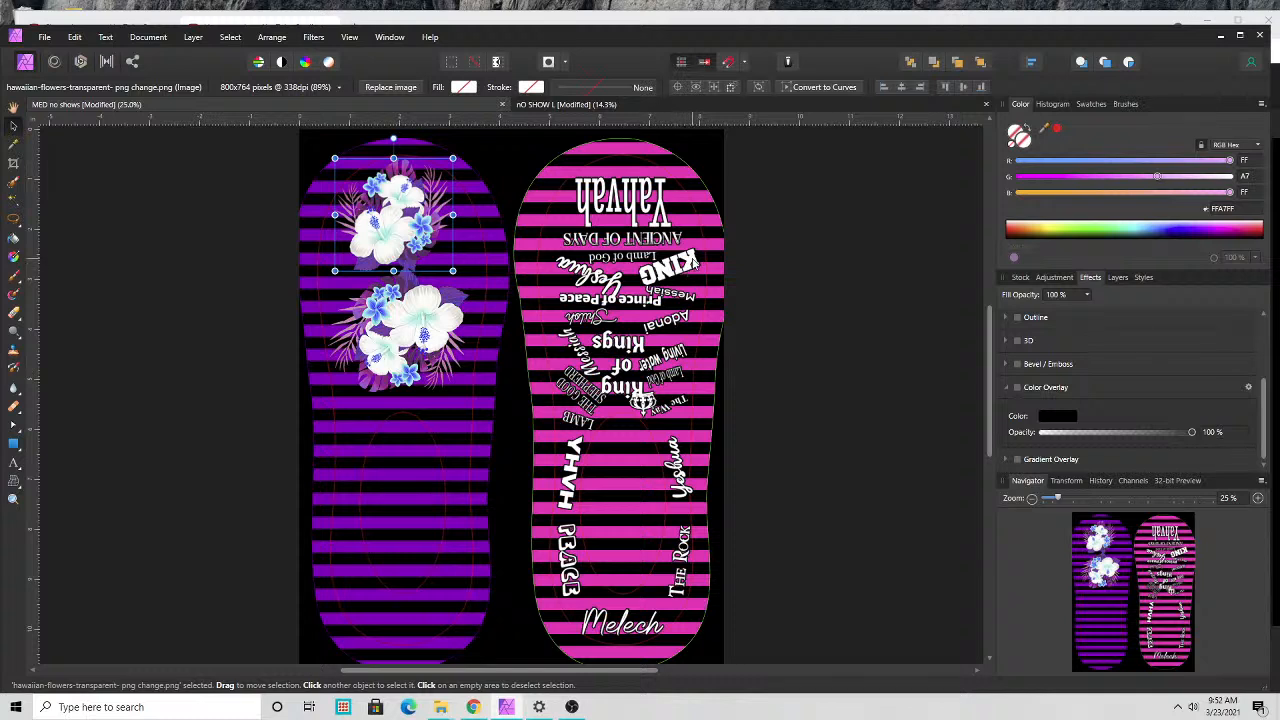
click(583, 269)
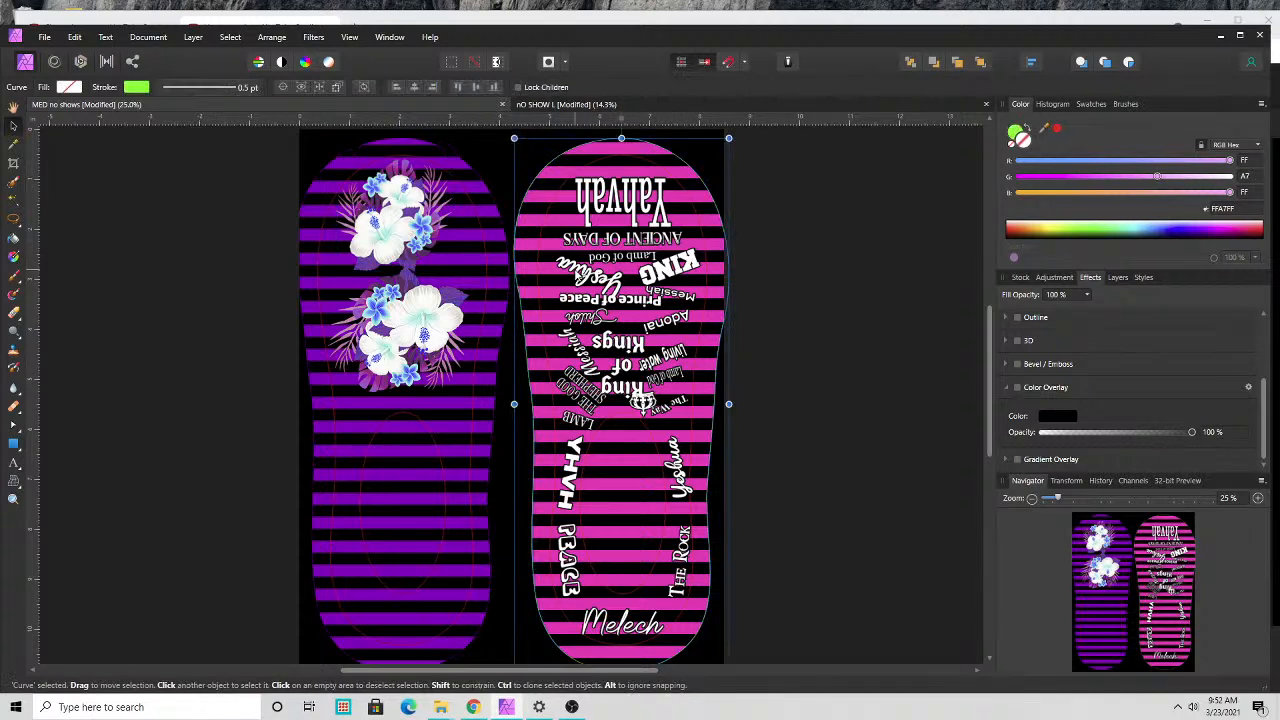
double_click(583, 266)
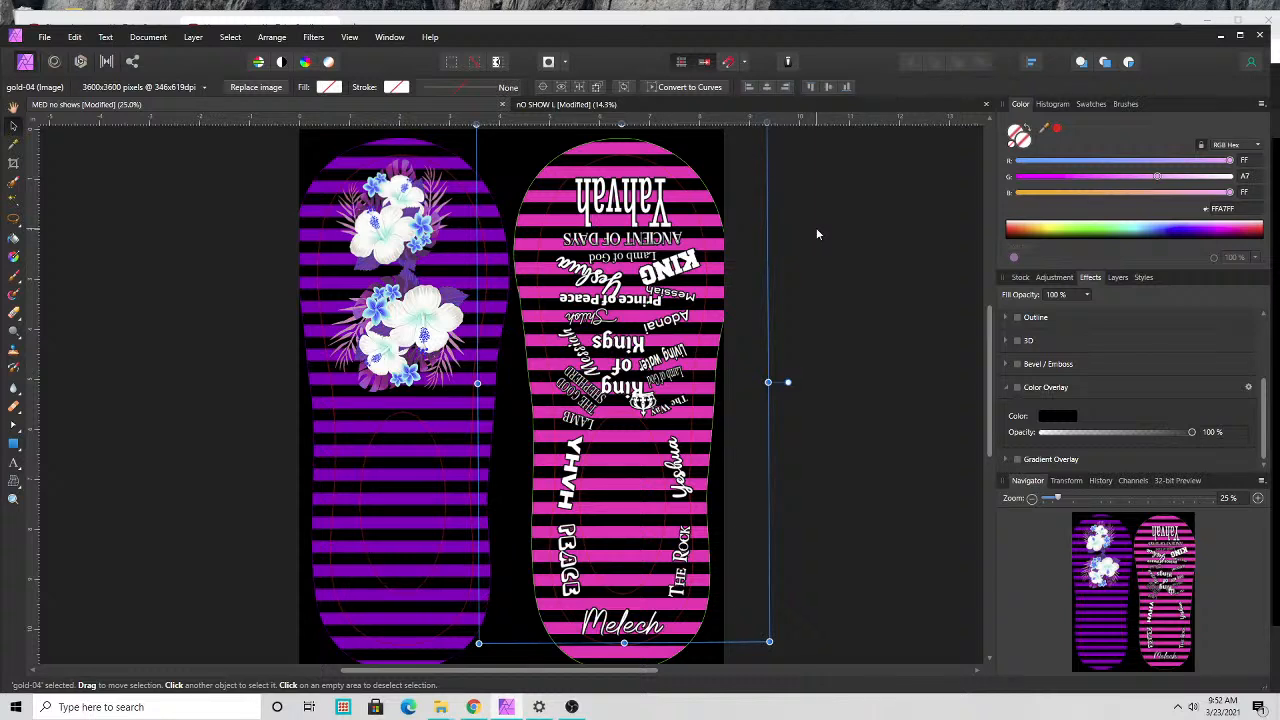
click(449, 291)
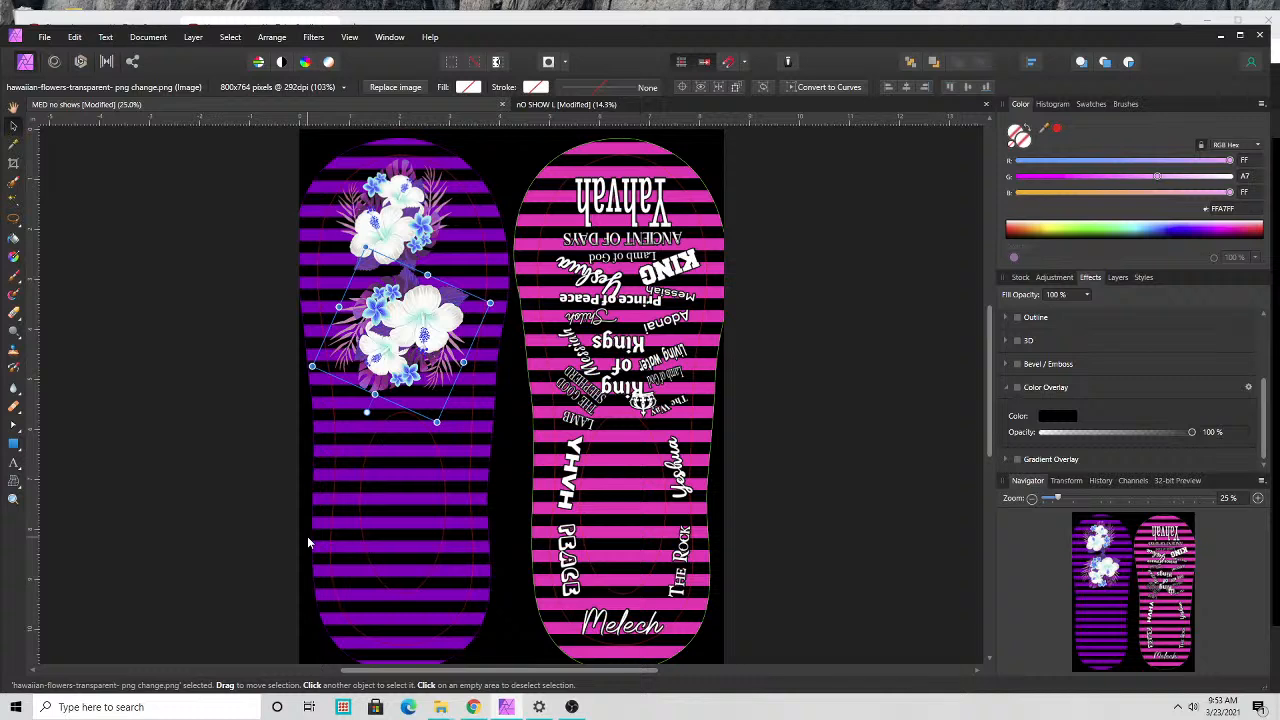
- Hide the right sole's pattern_0016_17.png stripes and both hawaiian-flowers images
click(1062, 280)
click(1110, 282)
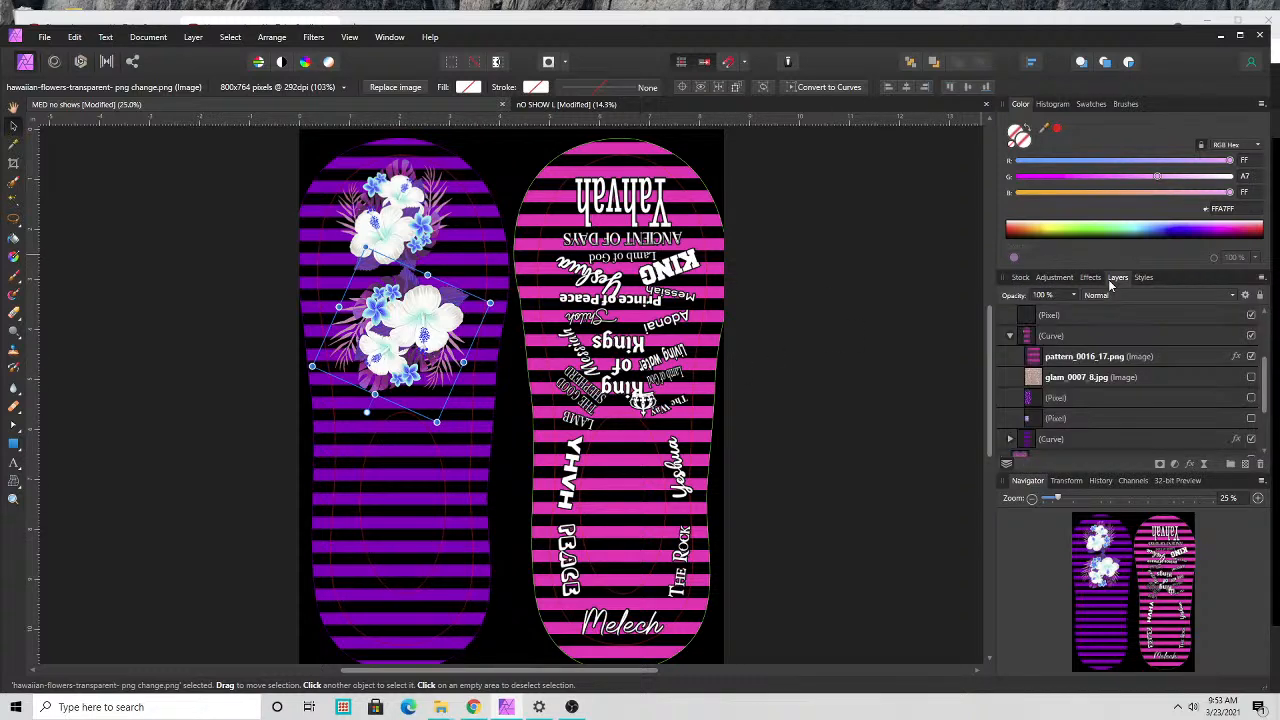
click(1251, 357)
scroll(1240, 333, up, 2)
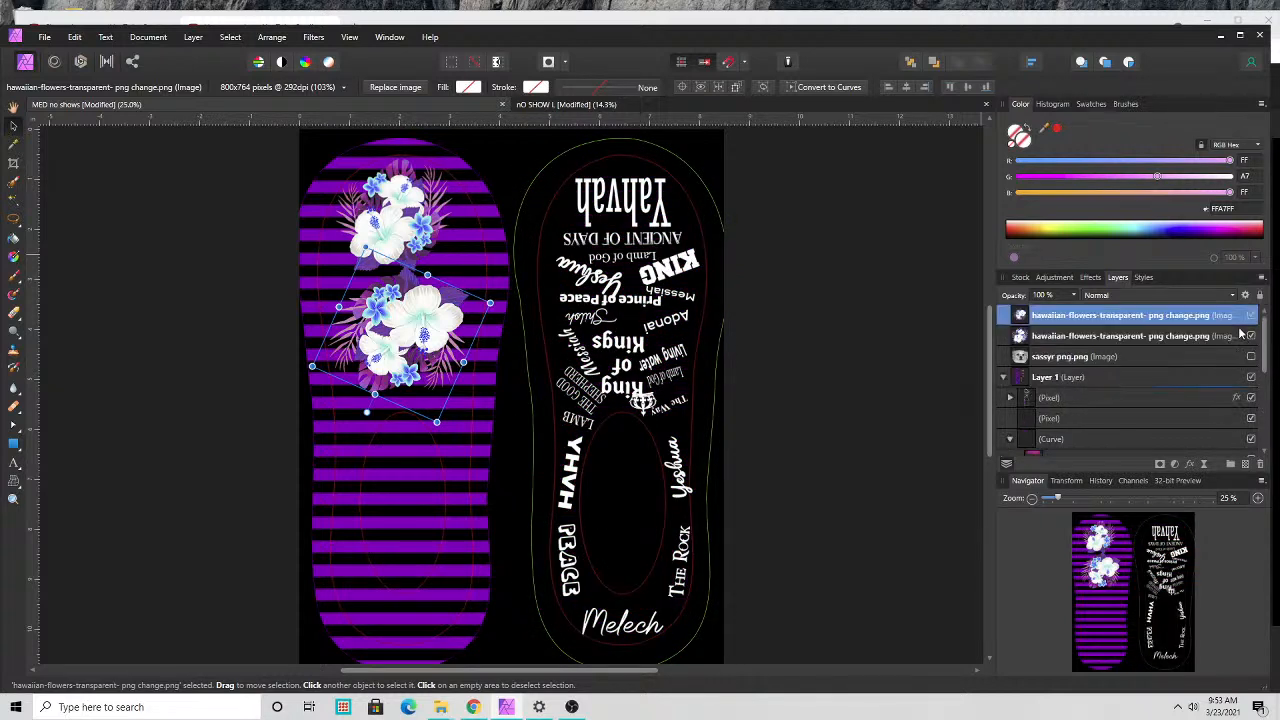
click(1251, 336)
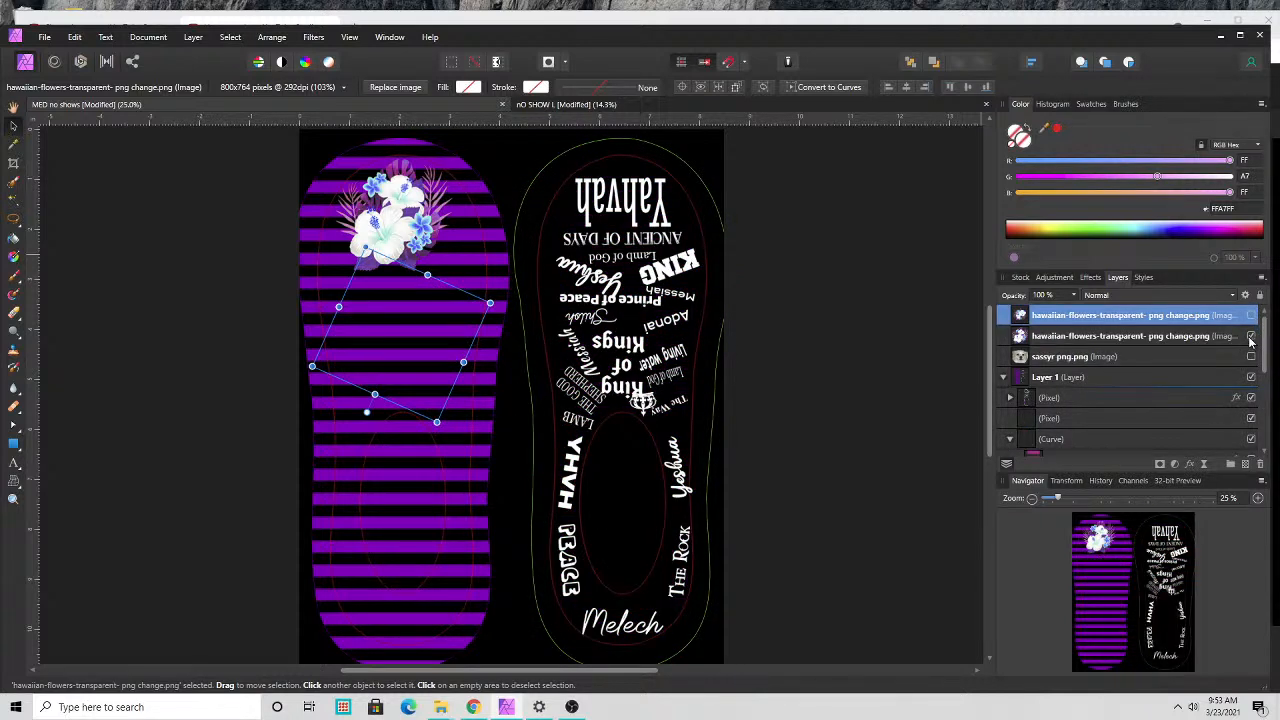
- Hide the word design and the red guide Pixel layer inside the upper Layer 1
click(1251, 377)
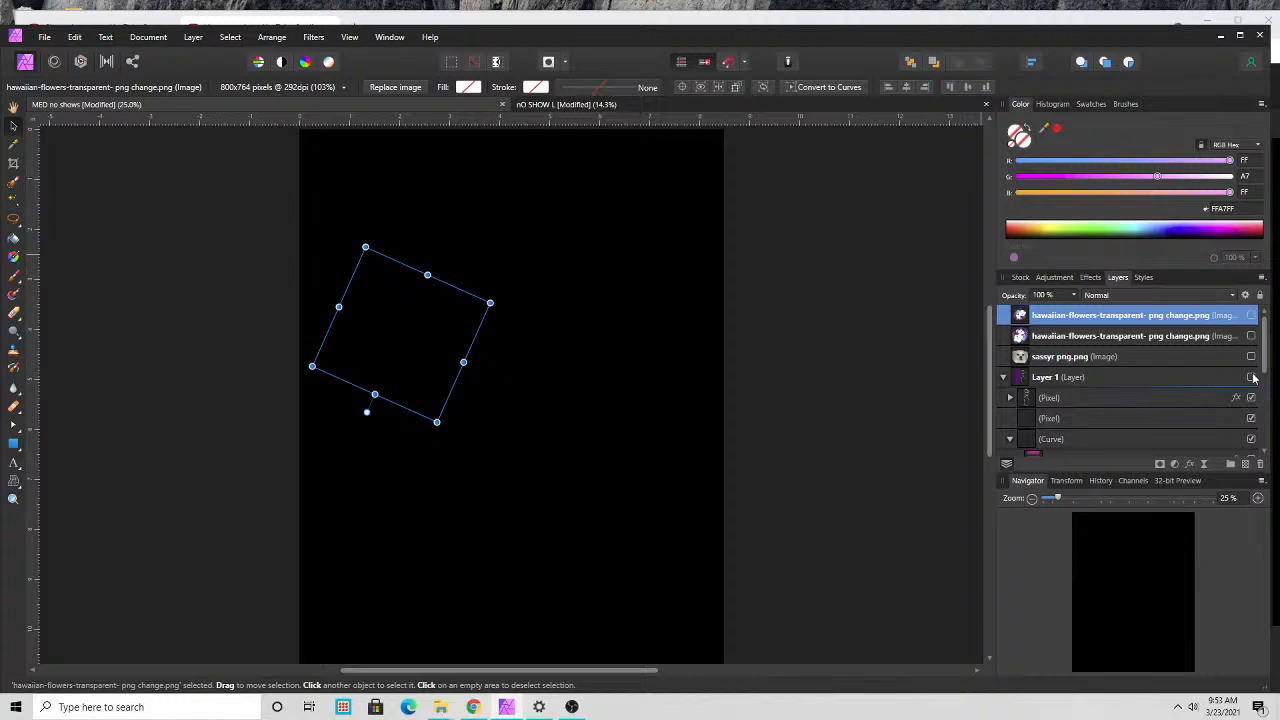
click(1251, 377)
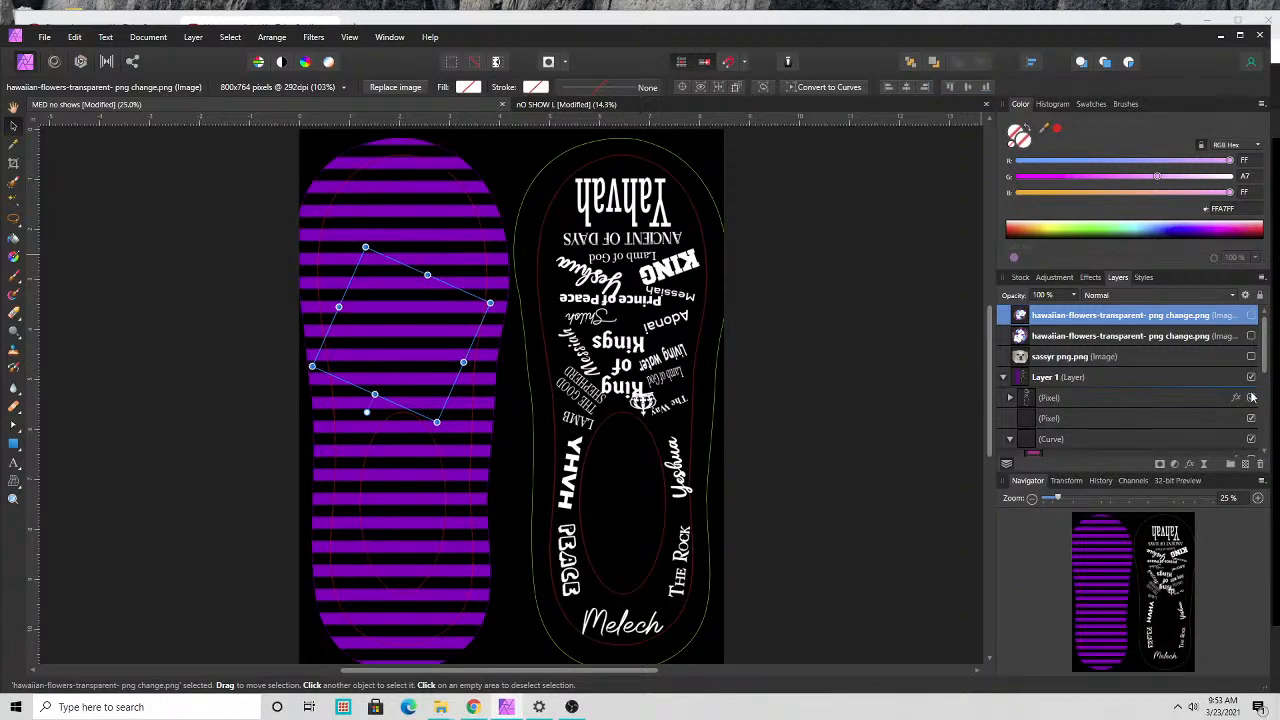
click(1251, 397)
click(1251, 418)
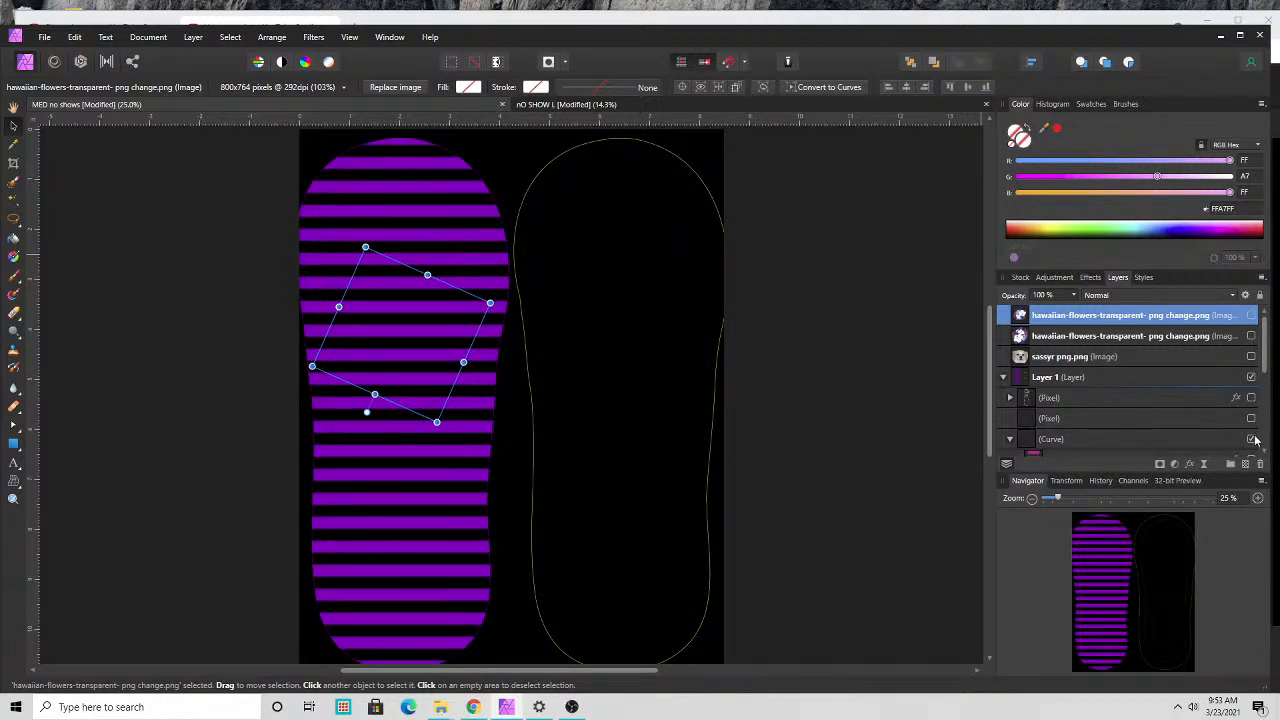
click(1251, 439)
scroll(1252, 424, down, 3)
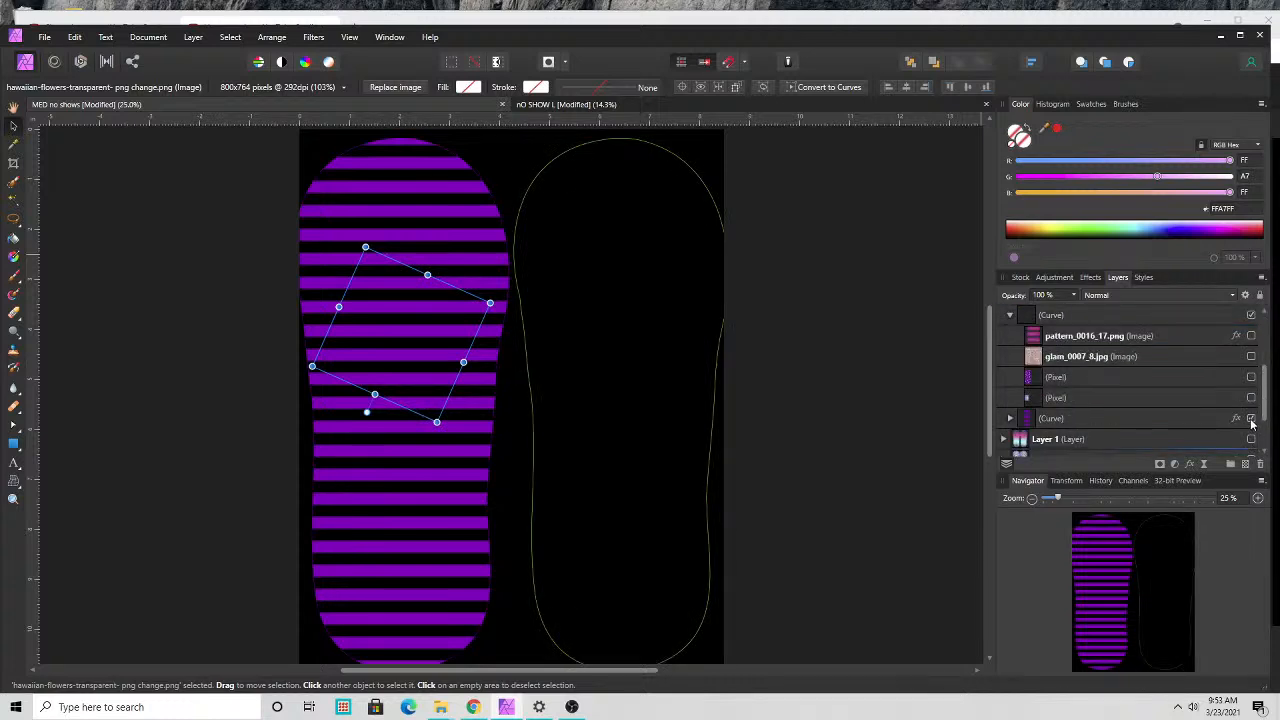
- Expand the left sole's Curve layer and hide its clipped pattern_0016_17.png stripes
click(1251, 420)
click(1251, 418)
click(1010, 418)
scroll(1100, 410, down, 2)
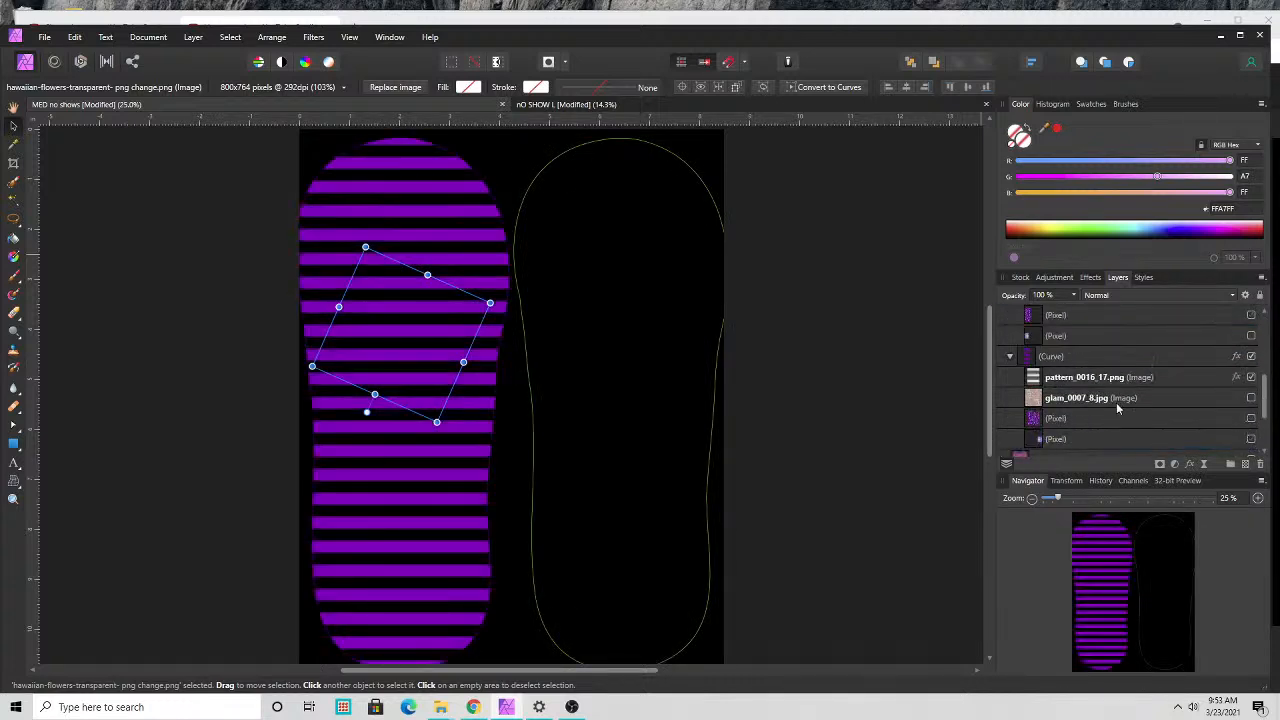
click(1251, 377)
click(1251, 398)
click(1252, 398)
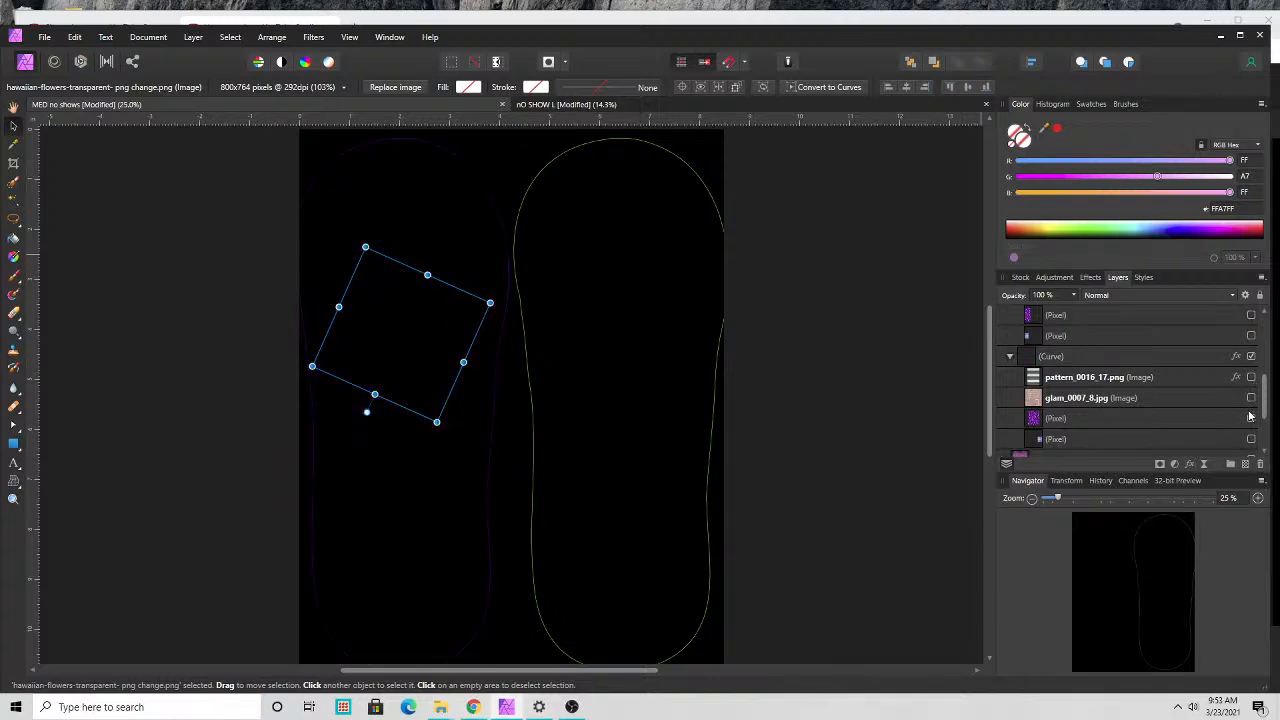
- Preview the purple hearts pattern and the glam_0007_8.jpg pattern in the right sole, then hide both
scroll(1250, 416, down, 1)
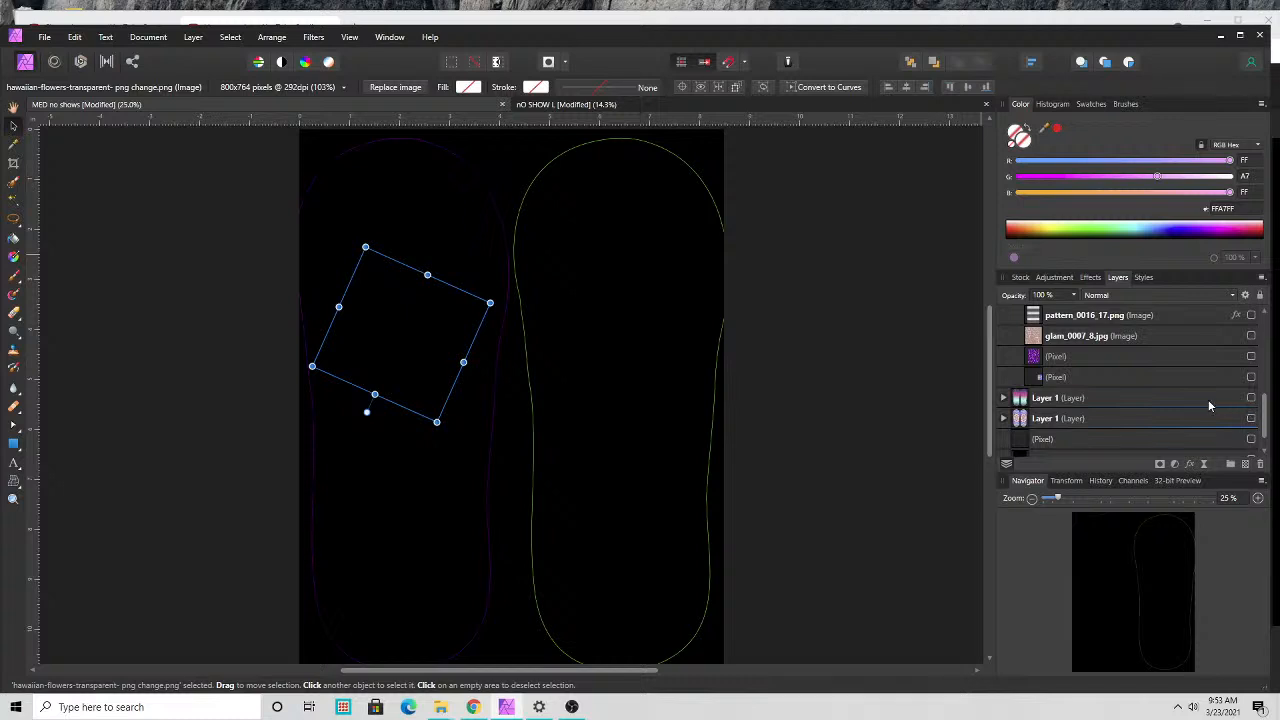
scroll(1210, 406, up, 4)
click(1003, 379)
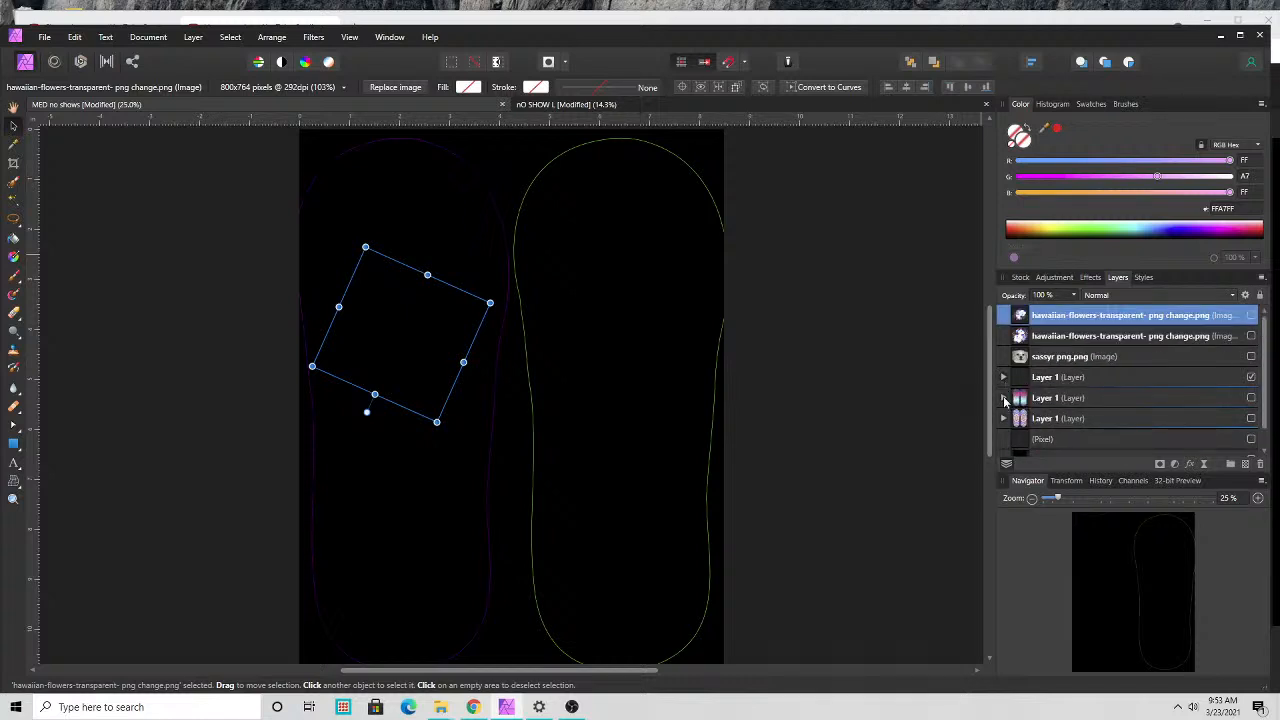
scroll(1245, 418, down, 1)
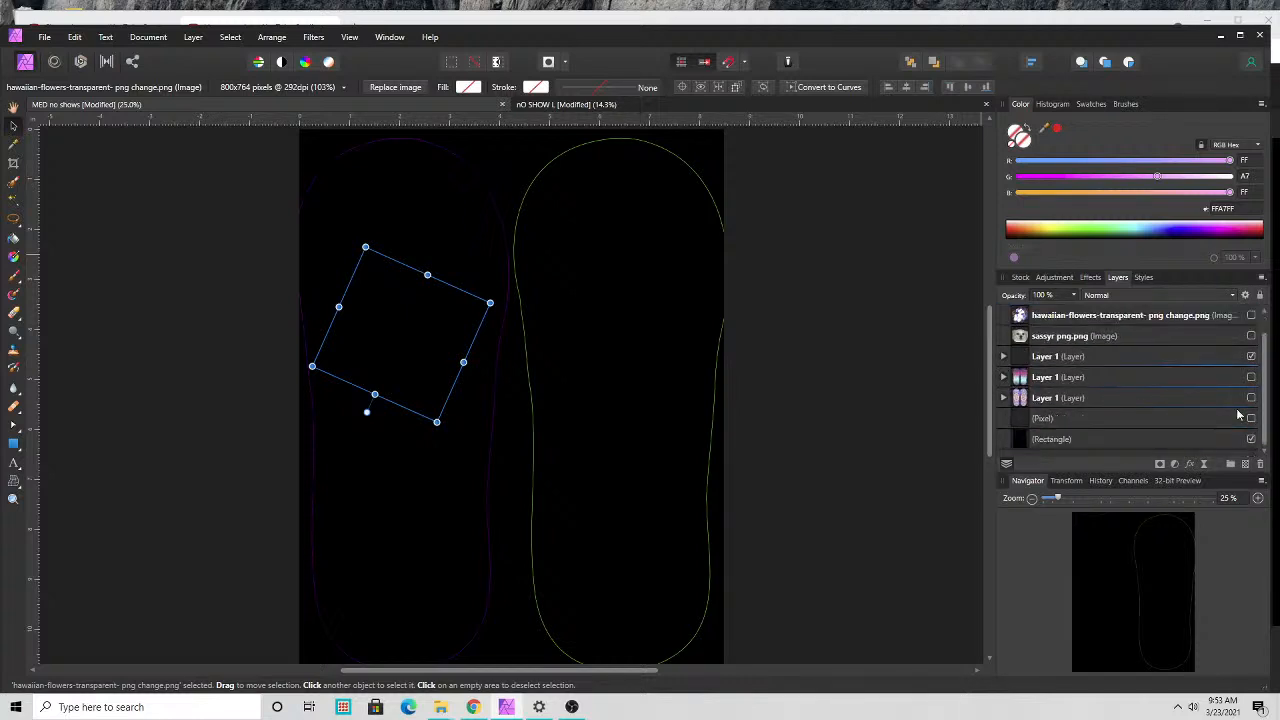
click(1003, 356)
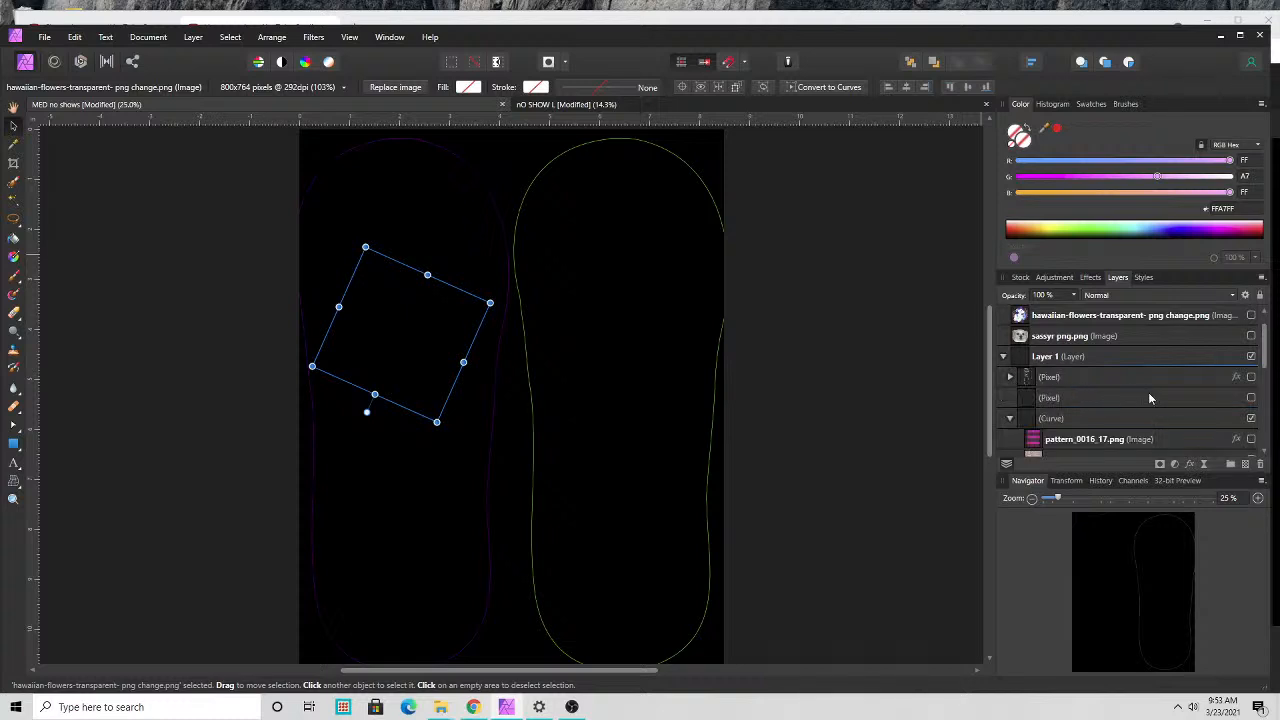
scroll(1245, 415, down, 3)
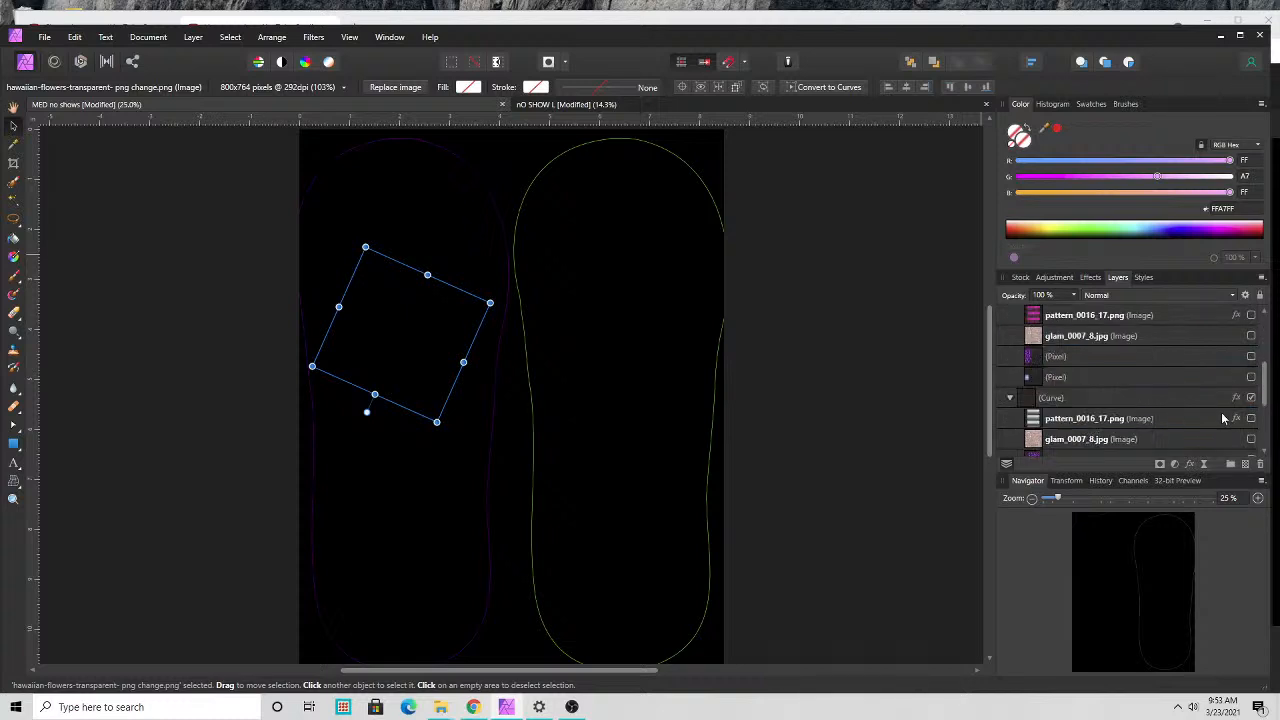
click(1251, 357)
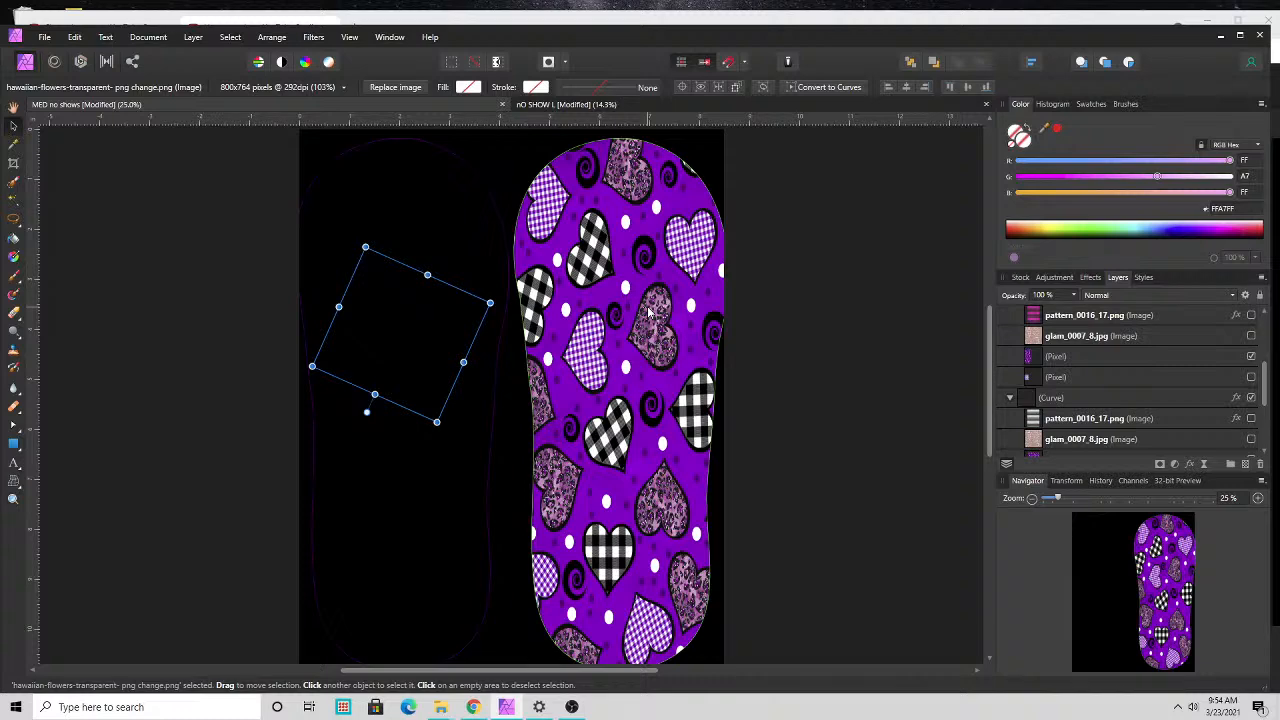
click(1251, 336)
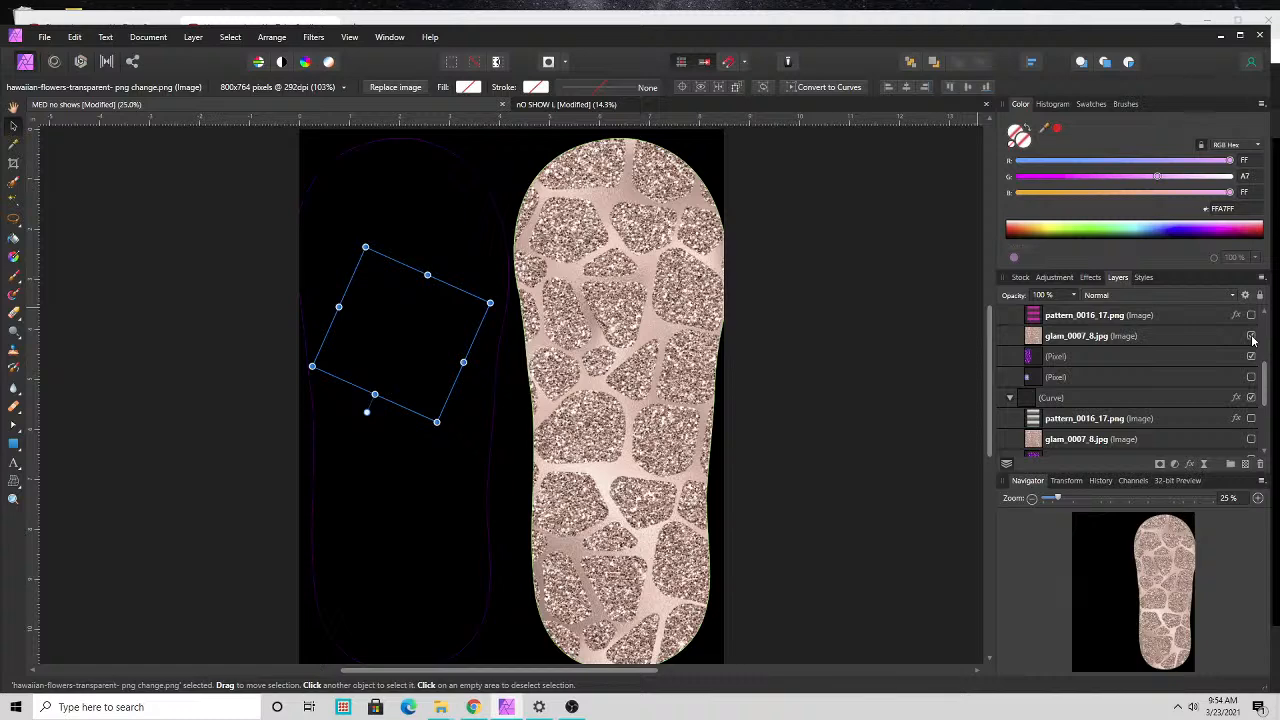
click(1251, 336)
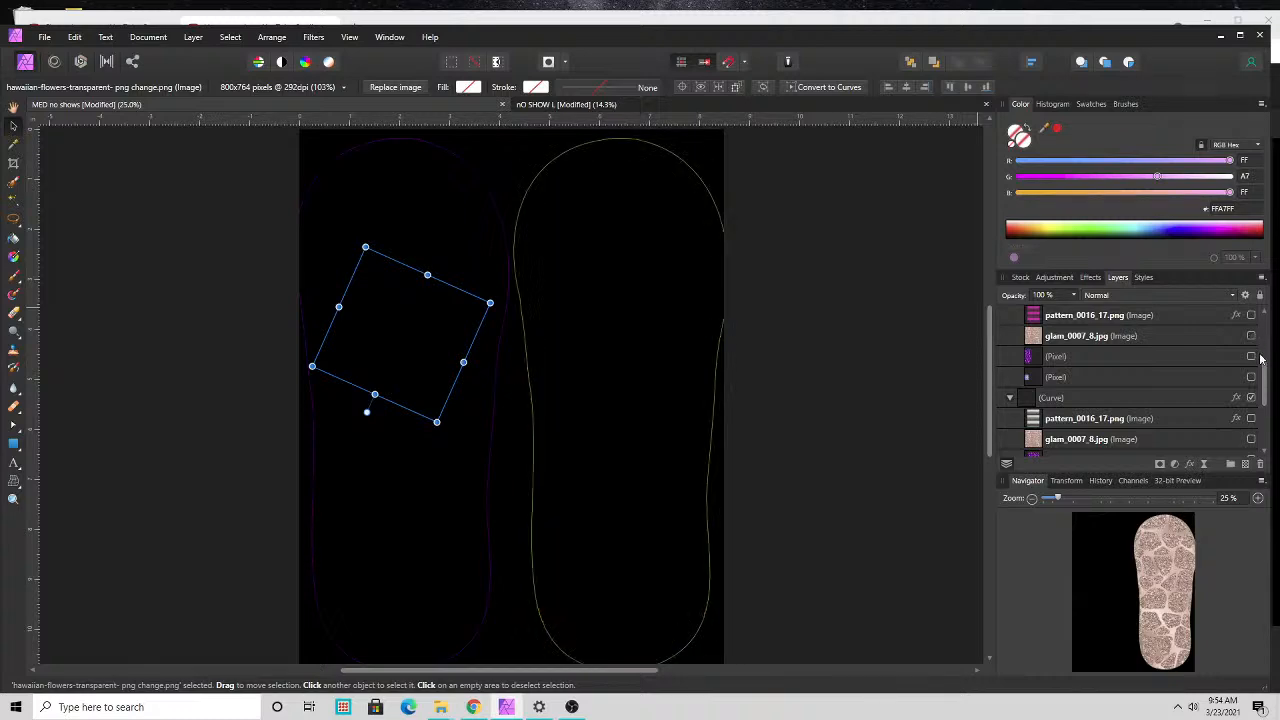
- Show the pastel fractal Pixel layer in the right sole and turn on the purple, pink and mint Layer 1
click(1251, 377)
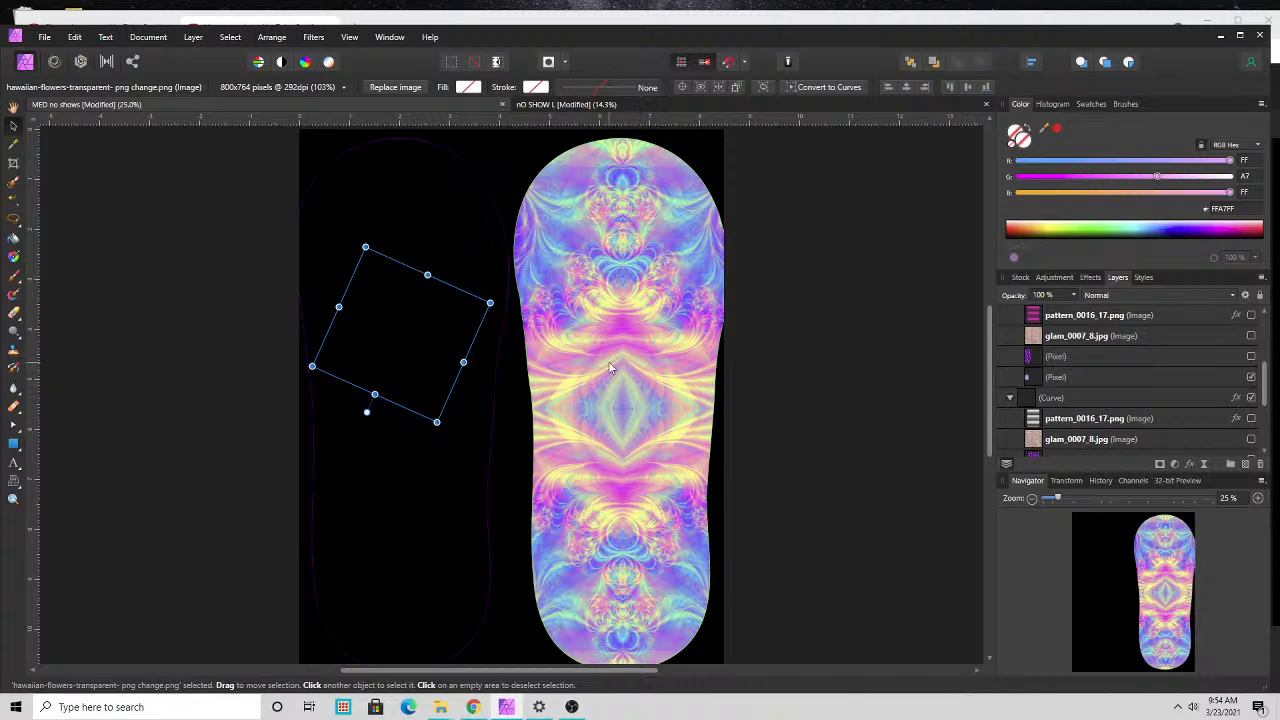
scroll(1168, 394, down, 3)
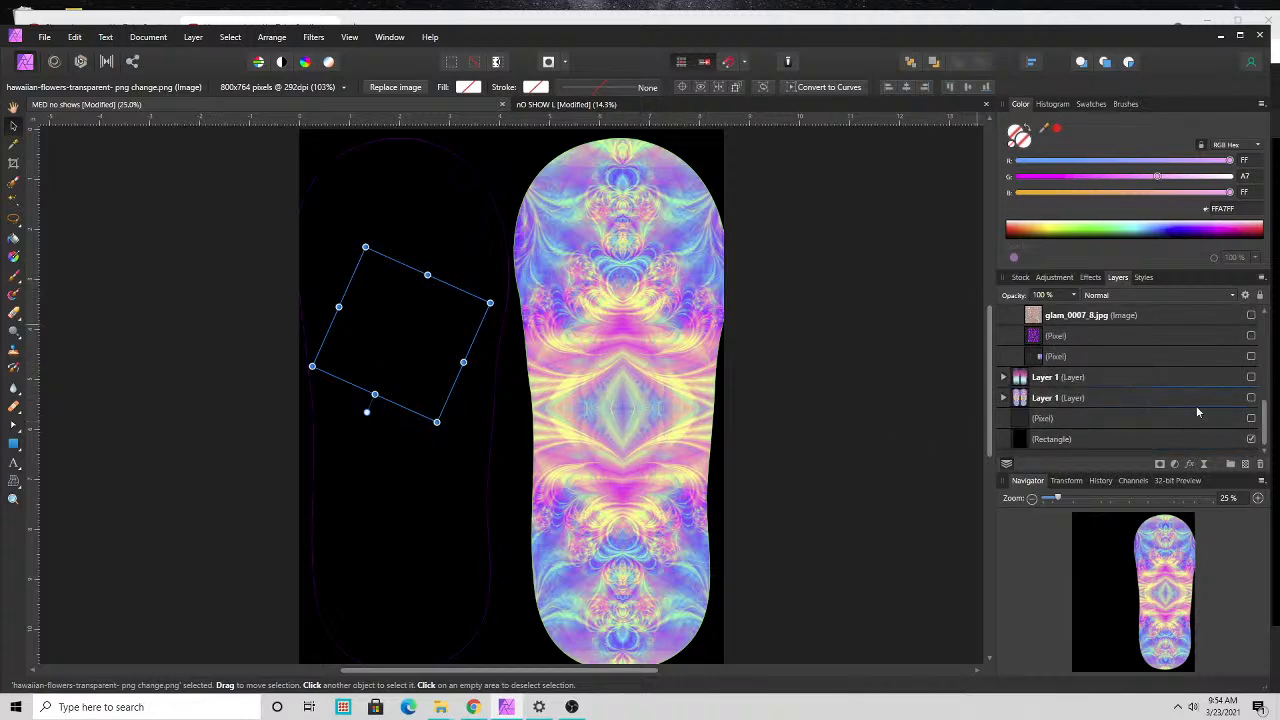
click(1252, 398)
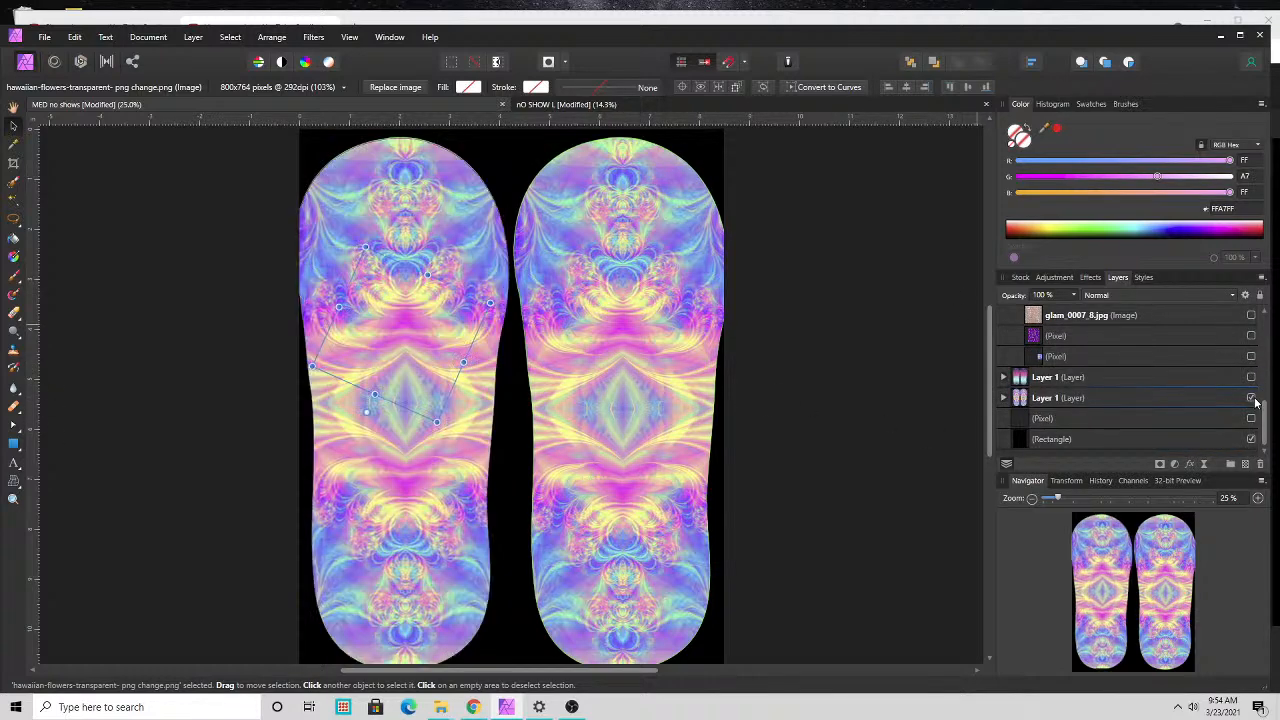
click(1251, 398)
click(1251, 377)
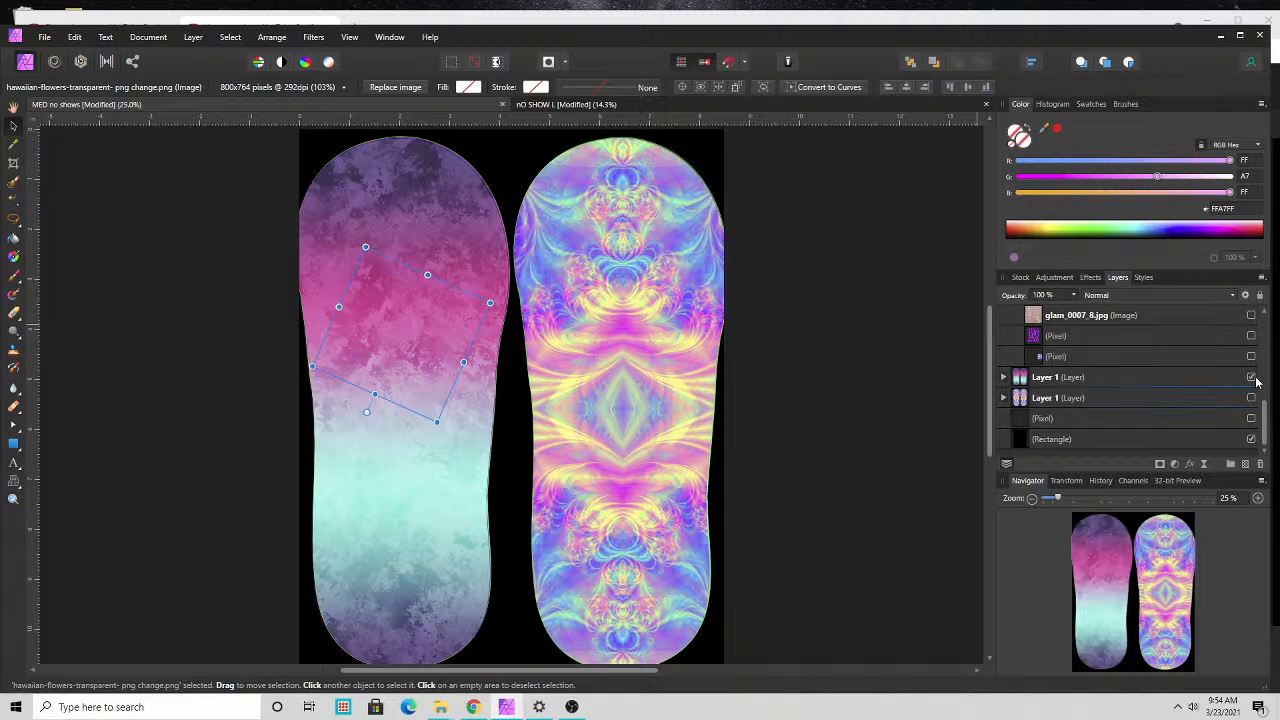
scroll(1254, 380, up, 5)
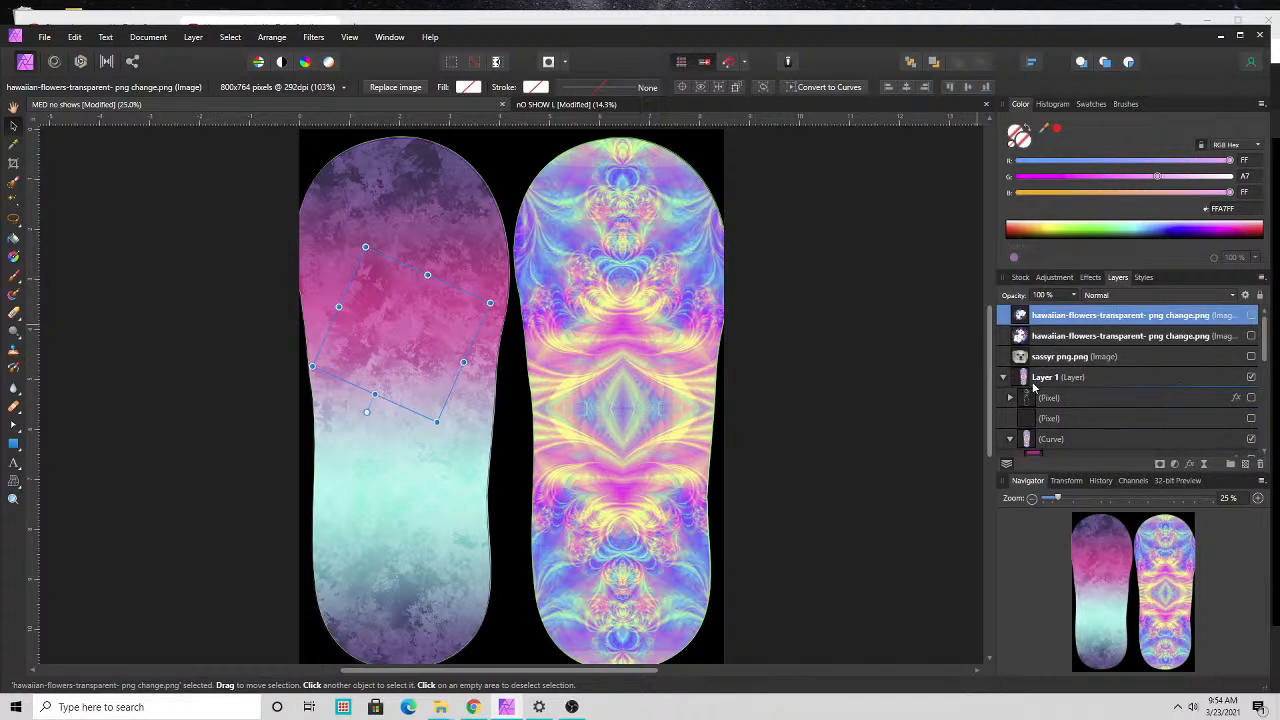
click(1004, 378)
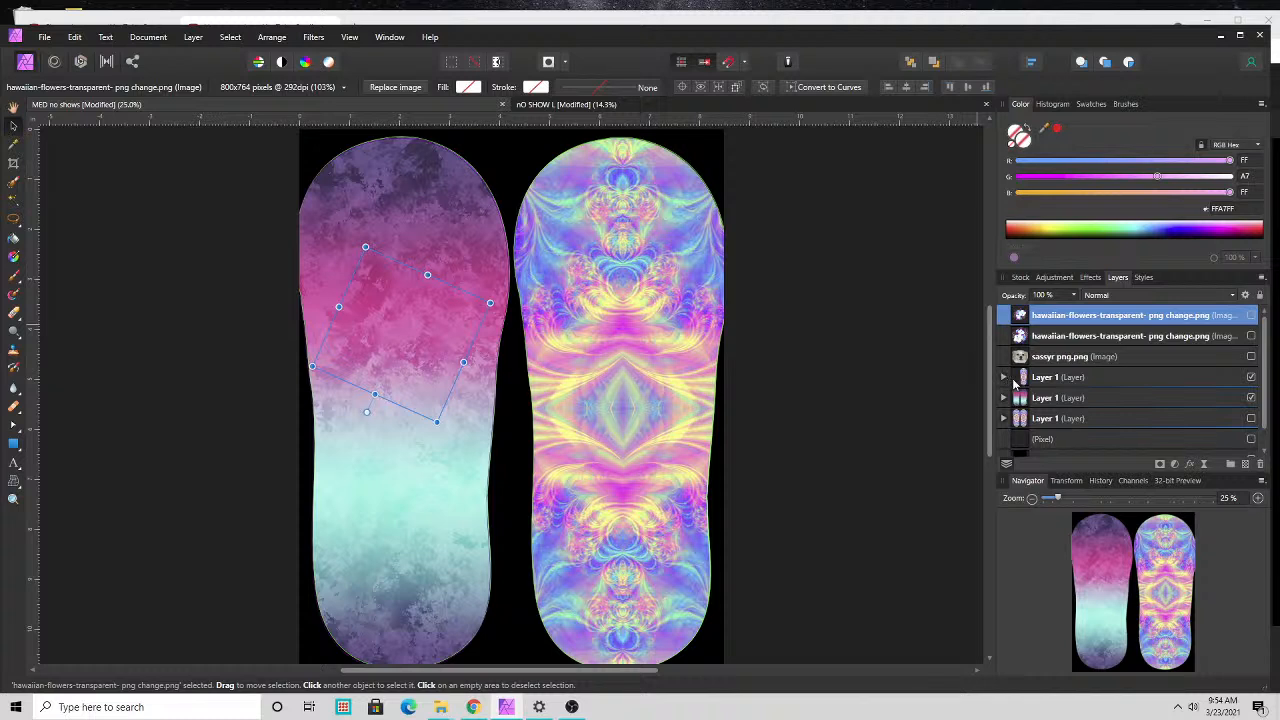
- Hide both visible Layer 1 designs, and turn the word design, guide Pixel layer and glam_0007_8.jpg pattern back on inside the upper one
click(1251, 377)
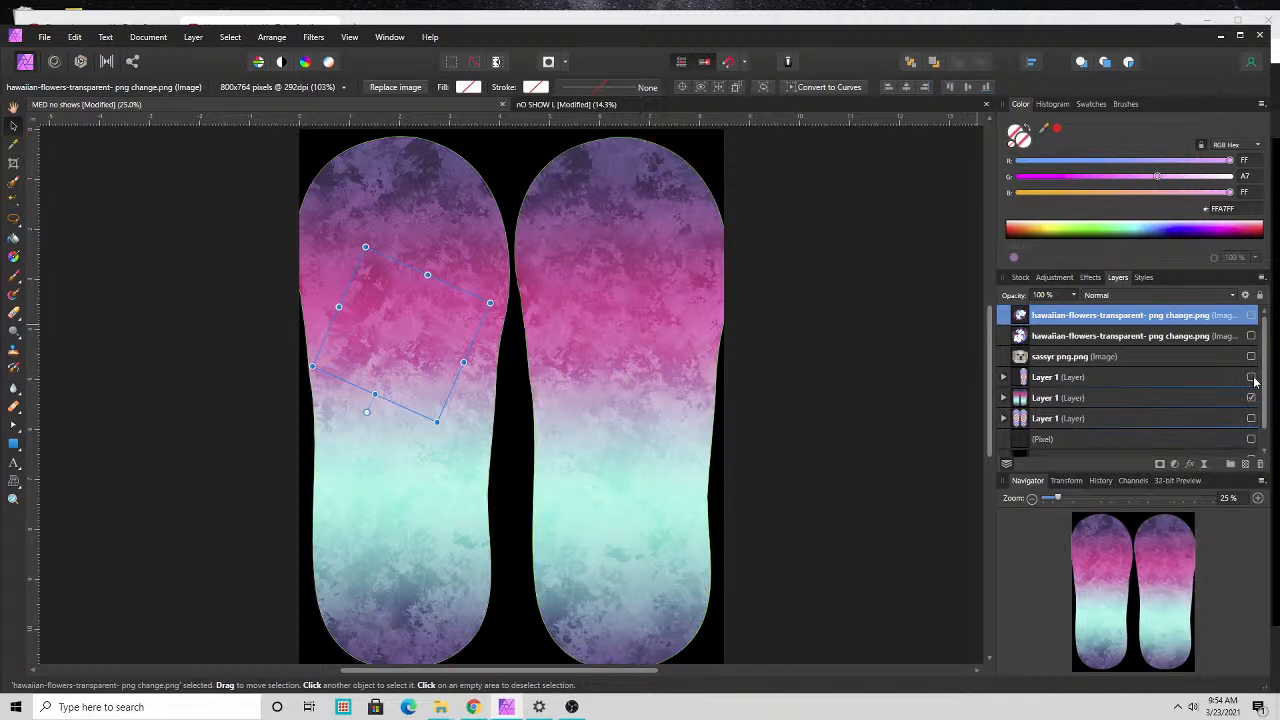
click(1251, 398)
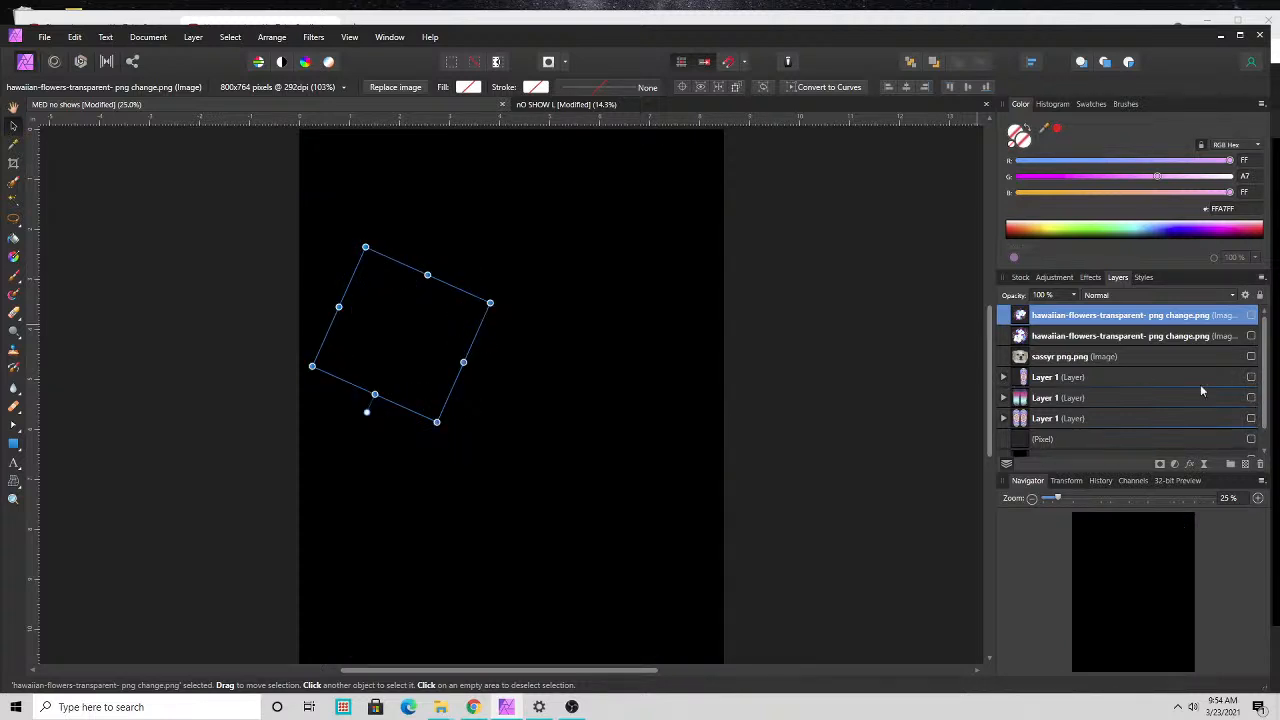
click(1003, 377)
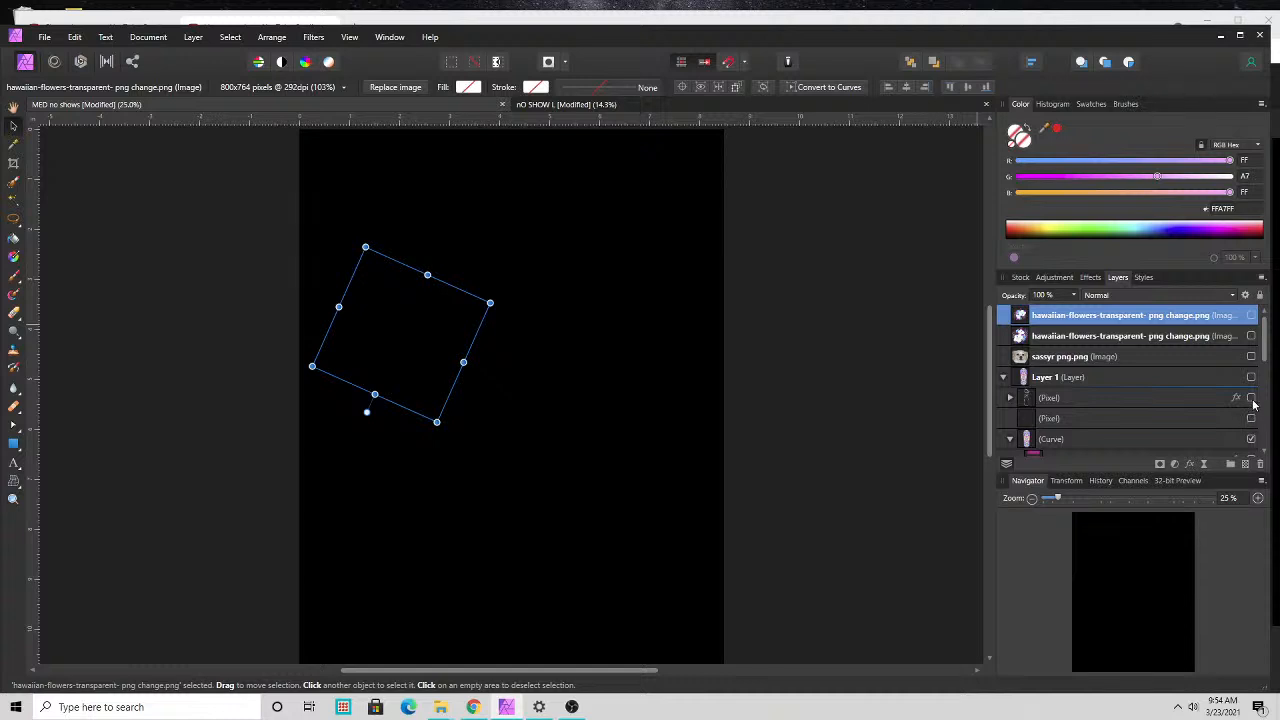
scroll(1257, 420, down, 1)
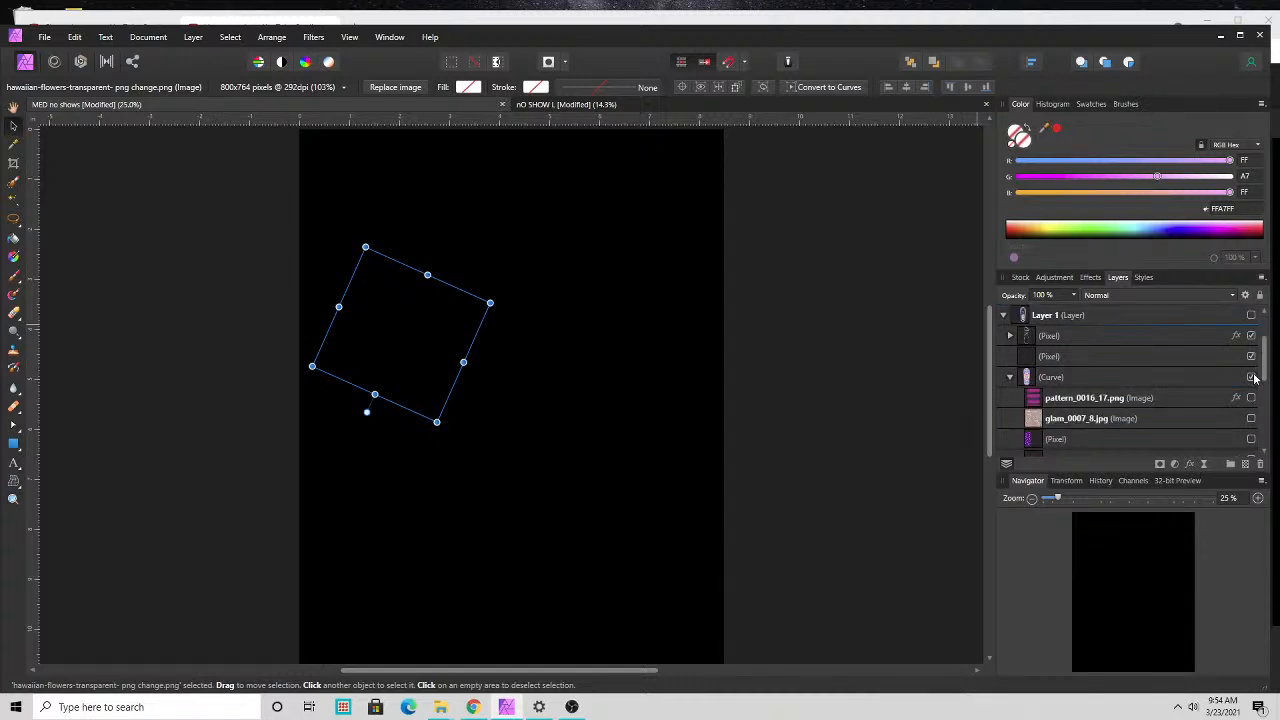
click(1251, 419)
scroll(1251, 425, up, 1)
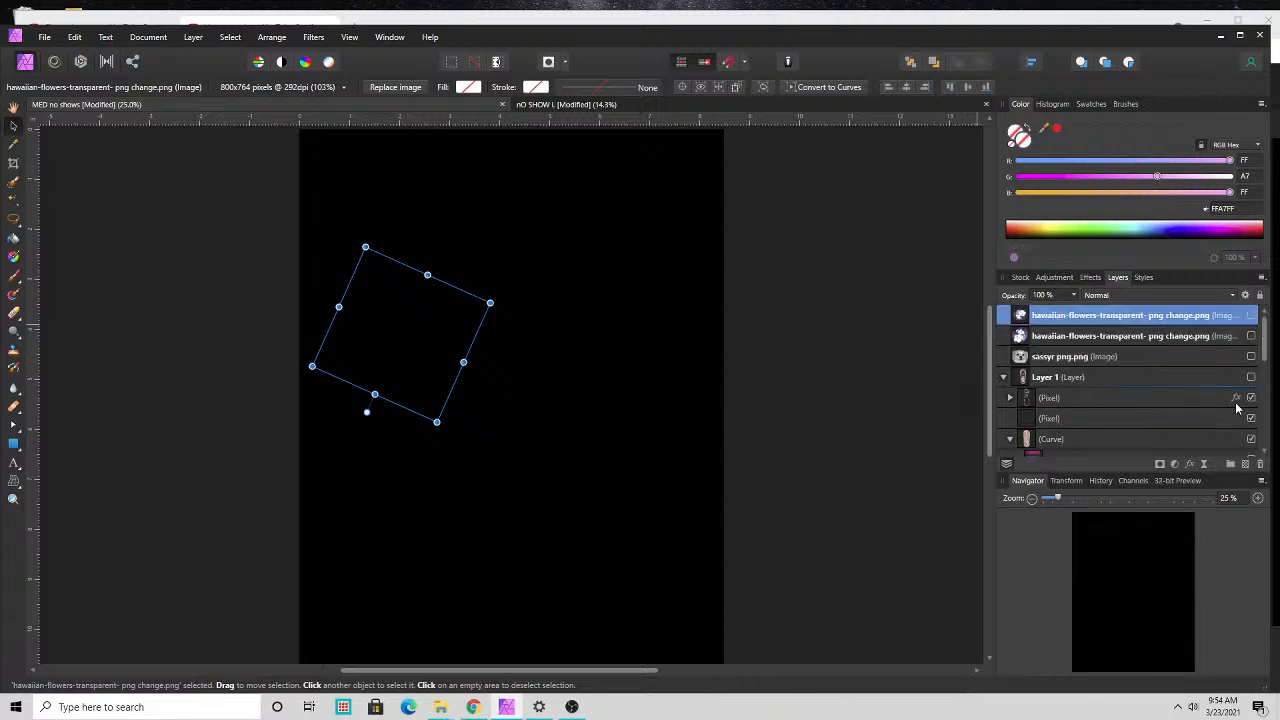
- Collapse the upper Layer 1, show only the purple, pink and mint Layer 1 on both soles, and clear the selection
click(1009, 398)
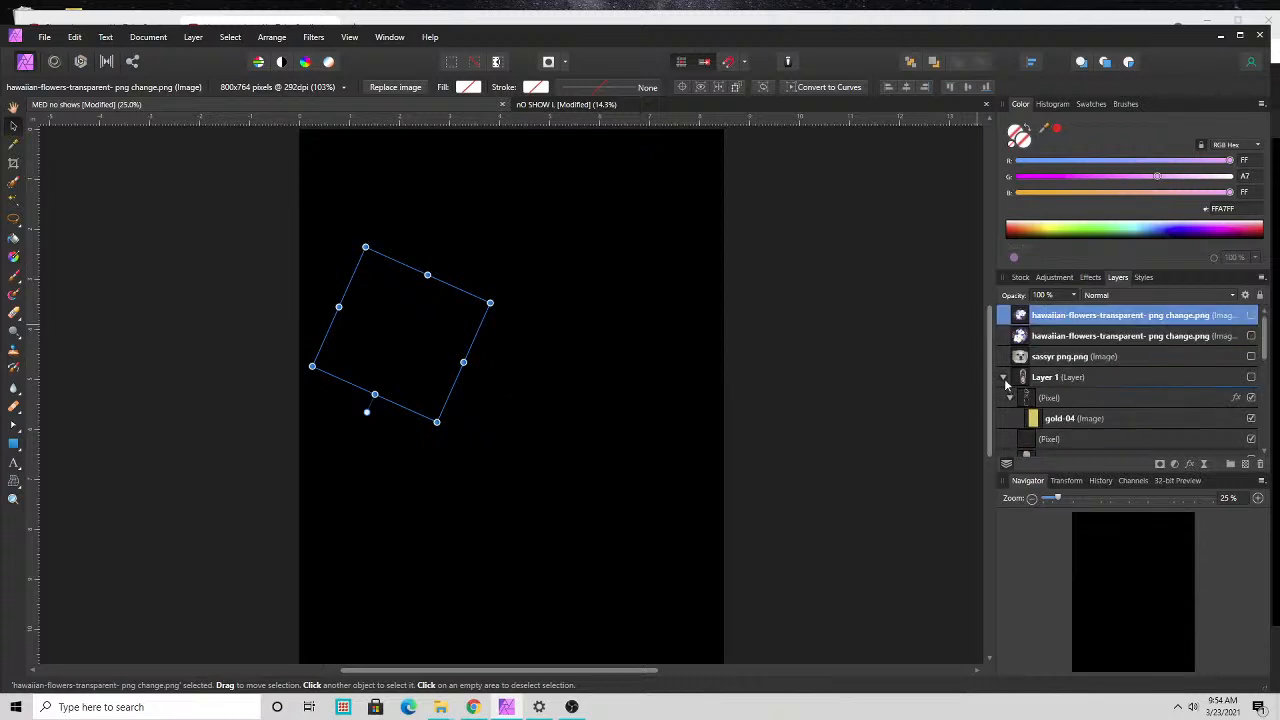
click(1004, 380)
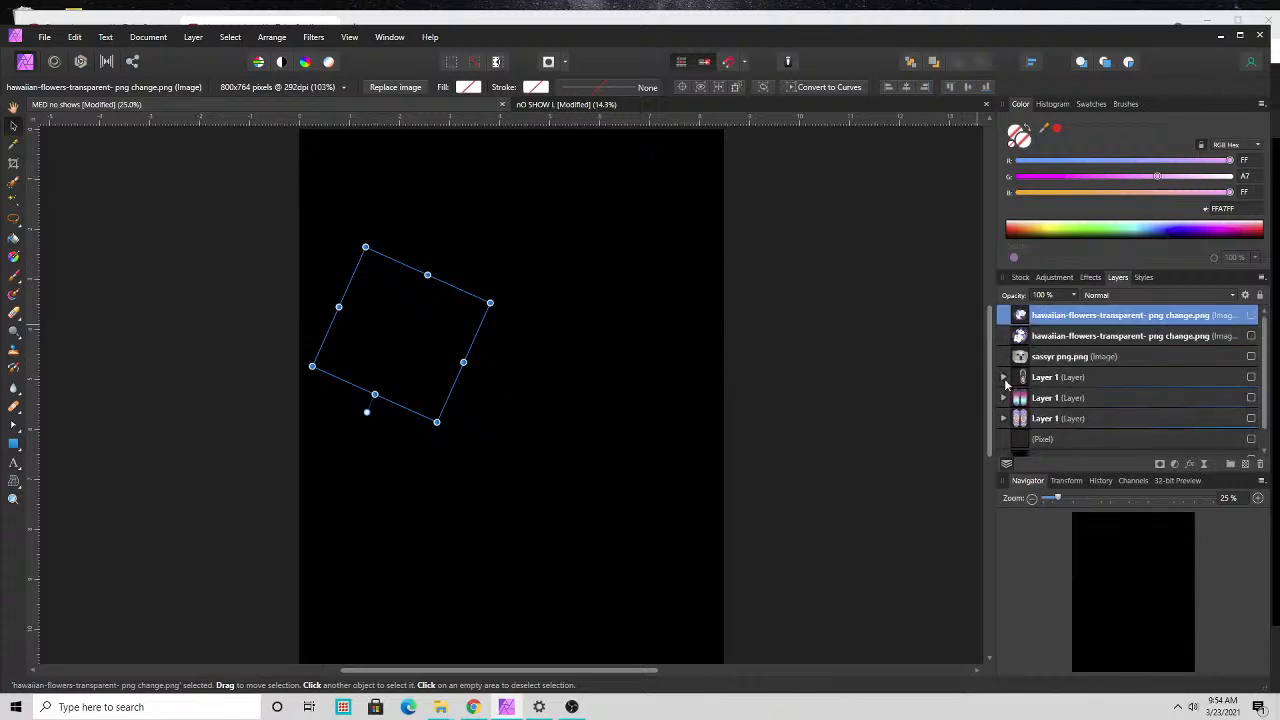
click(1251, 398)
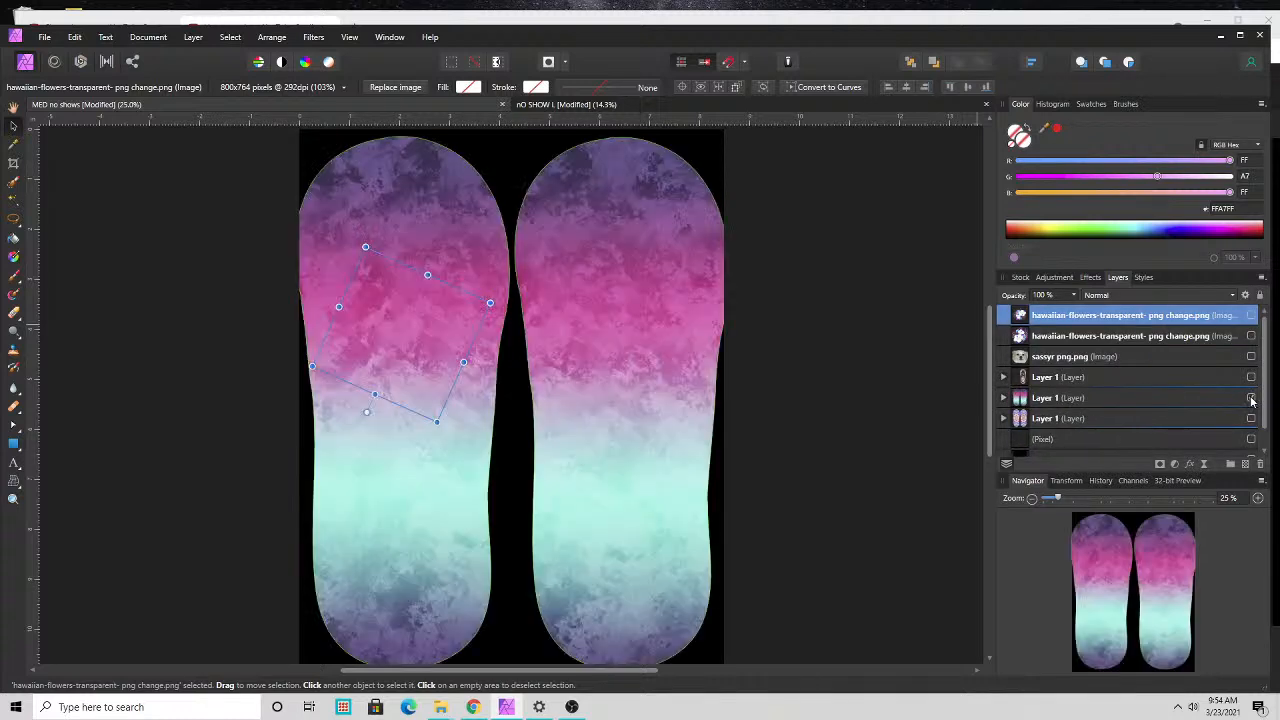
click(237, 248)
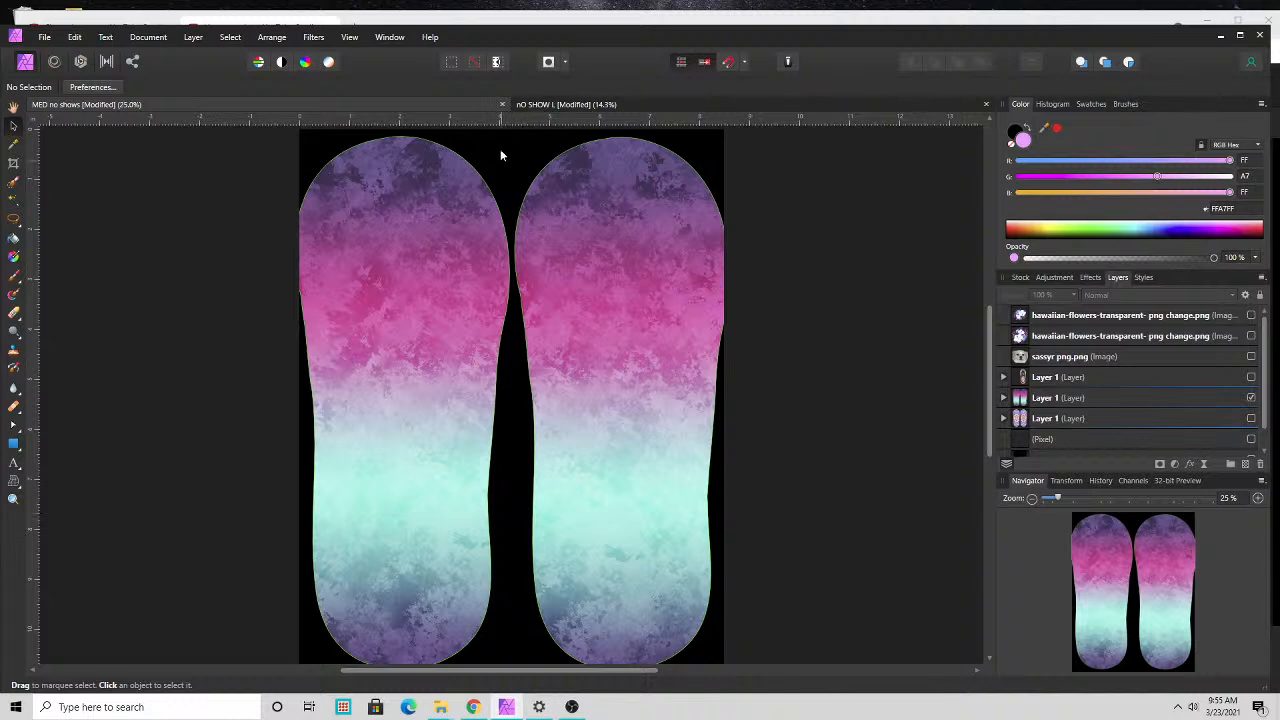
- Select the left sole's curve in the purple, pink and mint design, and collapse its Layer 1
click(425, 300)
scroll(874, 272, down, 1)
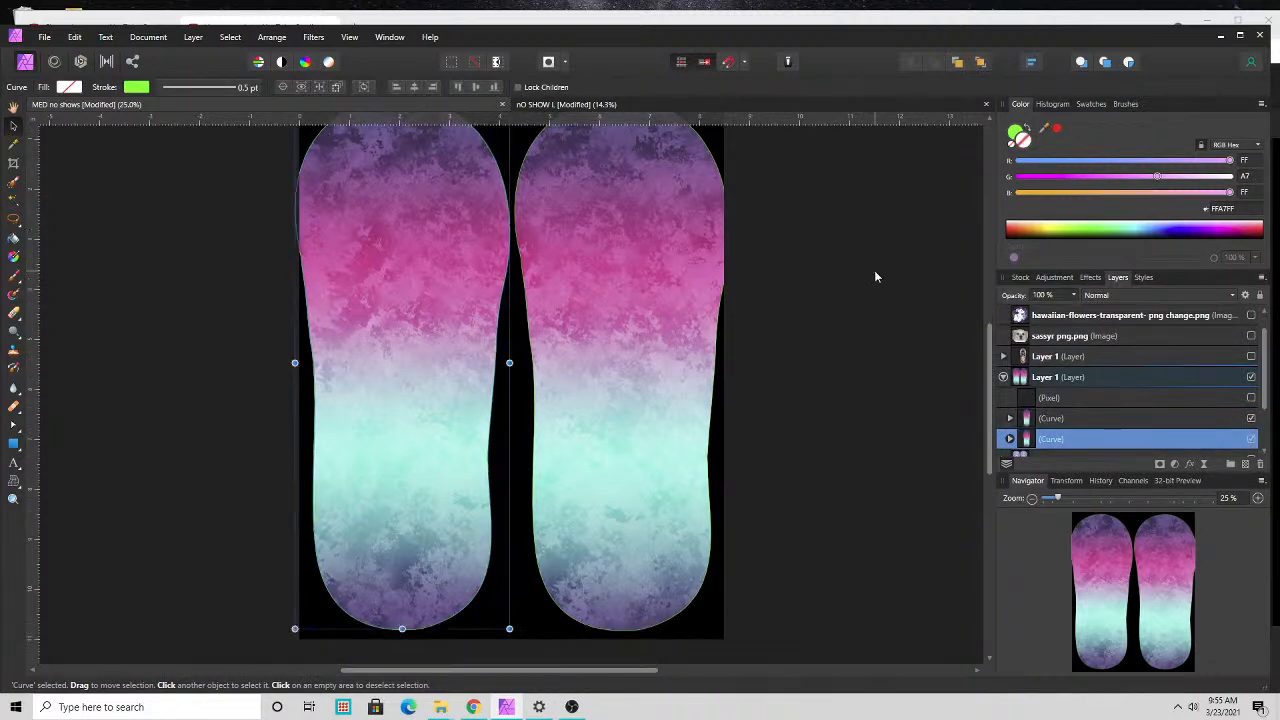
scroll(875, 277, down, 1)
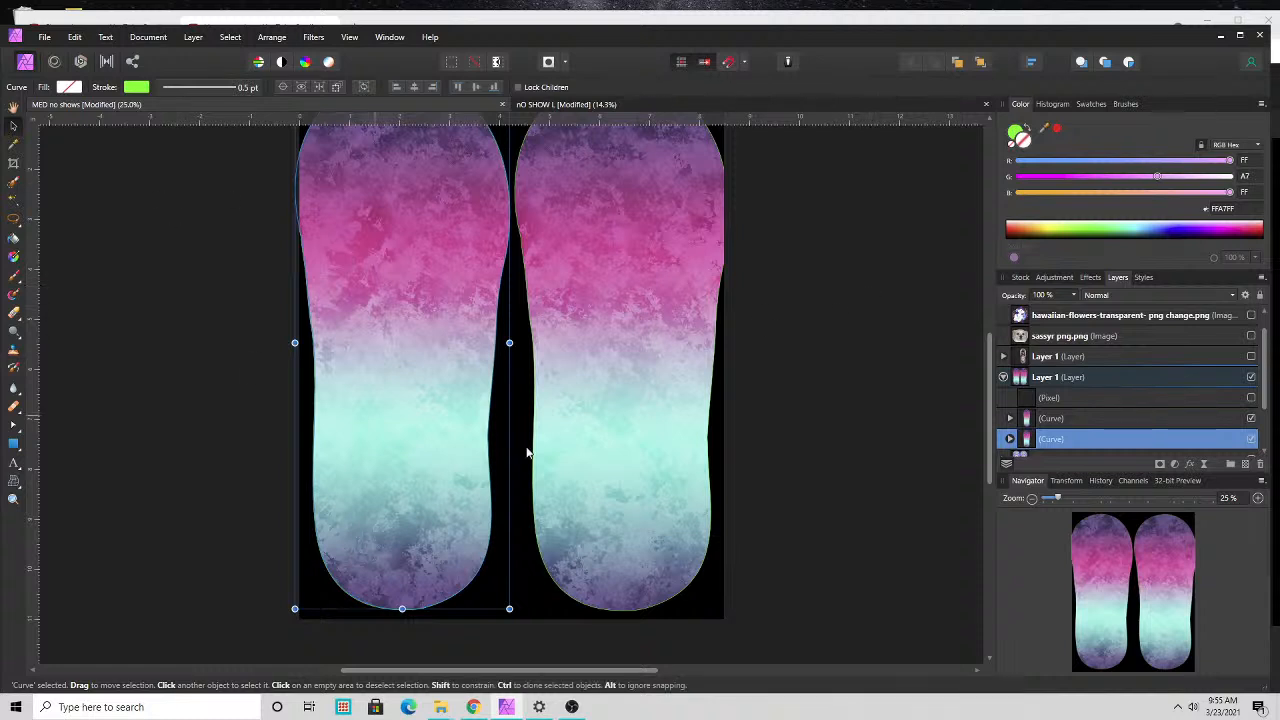
click(1003, 378)
scroll(923, 342, up, 2)
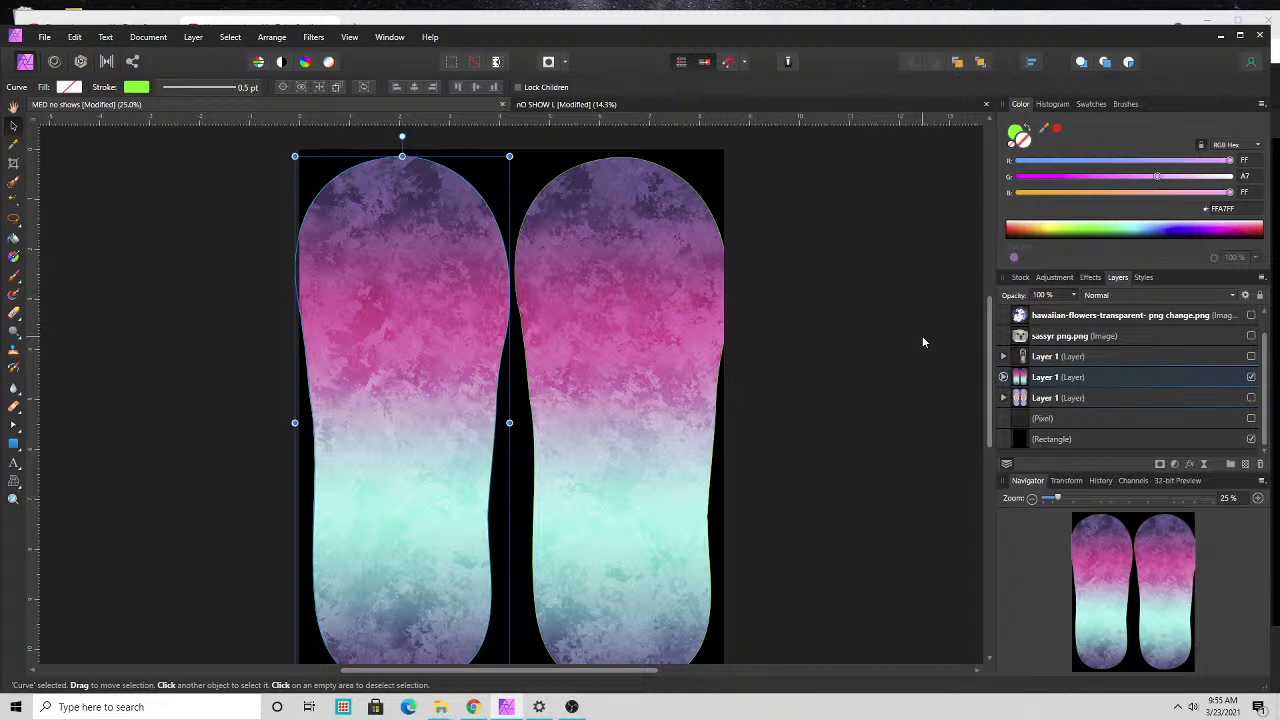
scroll(923, 342, down, 1)
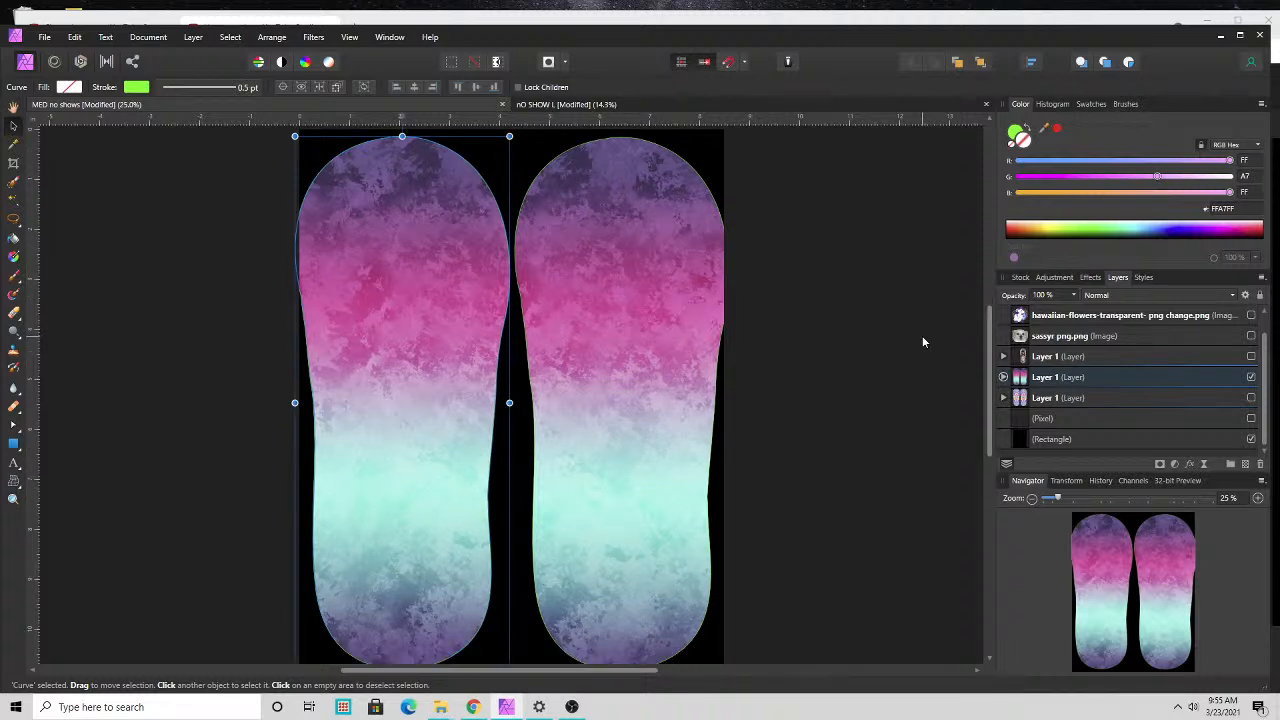
scroll(923, 342, down, 1)
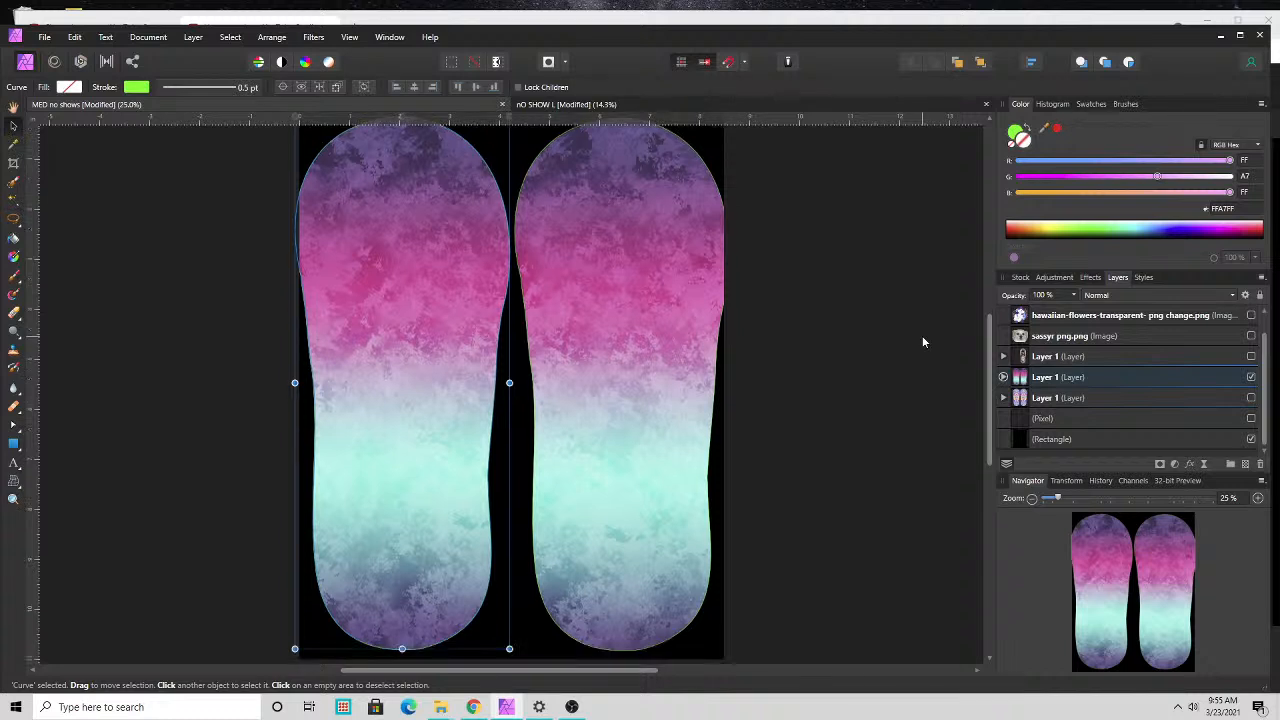